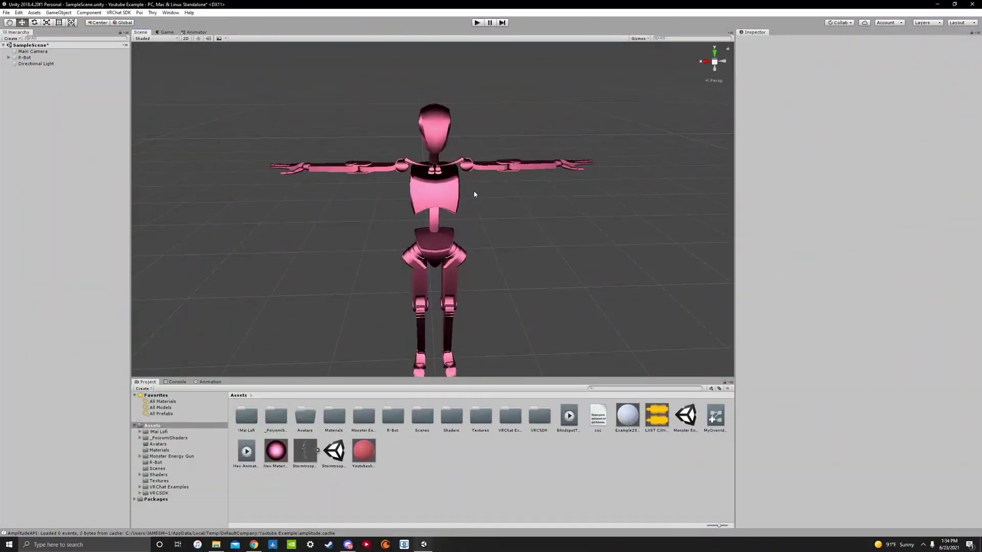
{"action": "key", "text": "s"}
{"action": "mouse_move", "coordinate": [394, 168]}
{"action": "right_mouse_down"}
{"action": "mouse_move", "coordinate": [378, 177]}
{"action": "mouse_move", "coordinate": [380, 164]}
{"action": "mouse_move", "coordinate": [399, 162]}
{"action": "right_mouse_up"}
{"action": "key", "text": "w"}
{"action": "key", "text": "s"}
{"action": "left_click_drag", "start_coordinate": [399, 160], "coordinate": [311, 198], "text": "alt"}
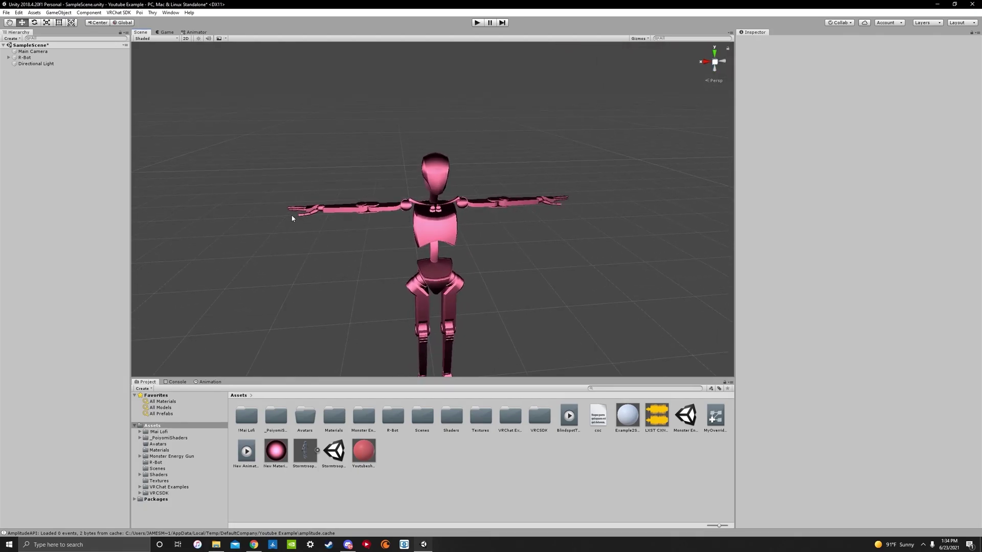
{"action": "left_click_drag", "start_coordinate": [349, 195], "coordinate": [425, 234], "text": "alt"}
{"action": "scroll", "coordinate": [425, 234], "scroll_direction": "up", "scroll_amount": 5}
{"action": "scroll", "coordinate": [423, 228], "scroll_direction": "down", "scroll_amount": 6}
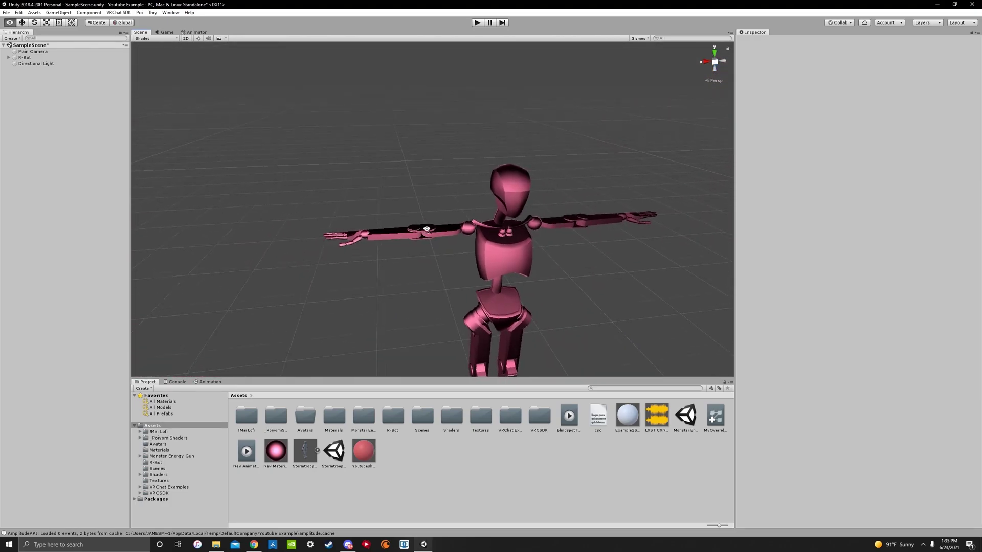
Step: Switch to Chrome and check the Stig's Sword description on VRCMods for the shaders it requires
{"action": "left_click", "coordinate": [254, 544]}
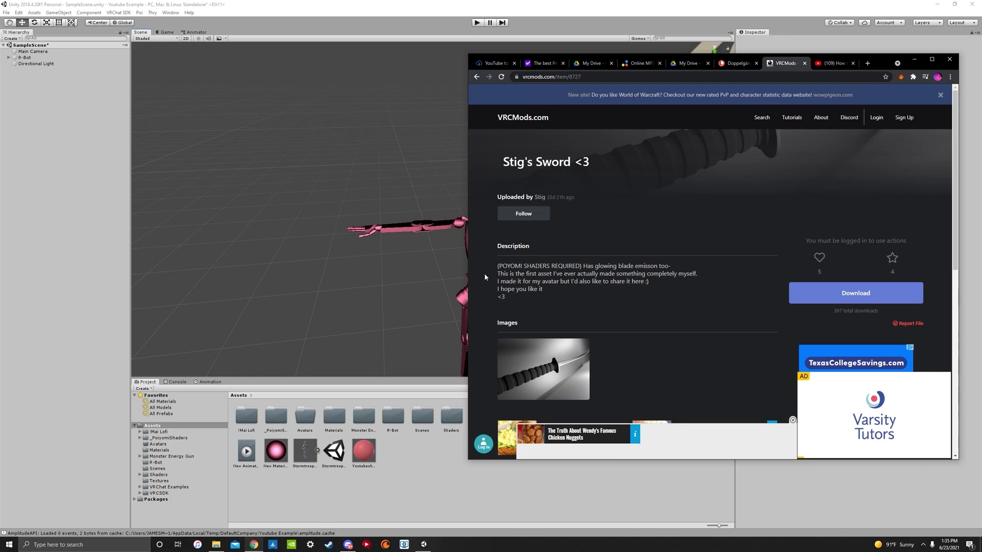
{"action": "left_click_drag", "start_coordinate": [501, 269], "coordinate": [584, 270]}
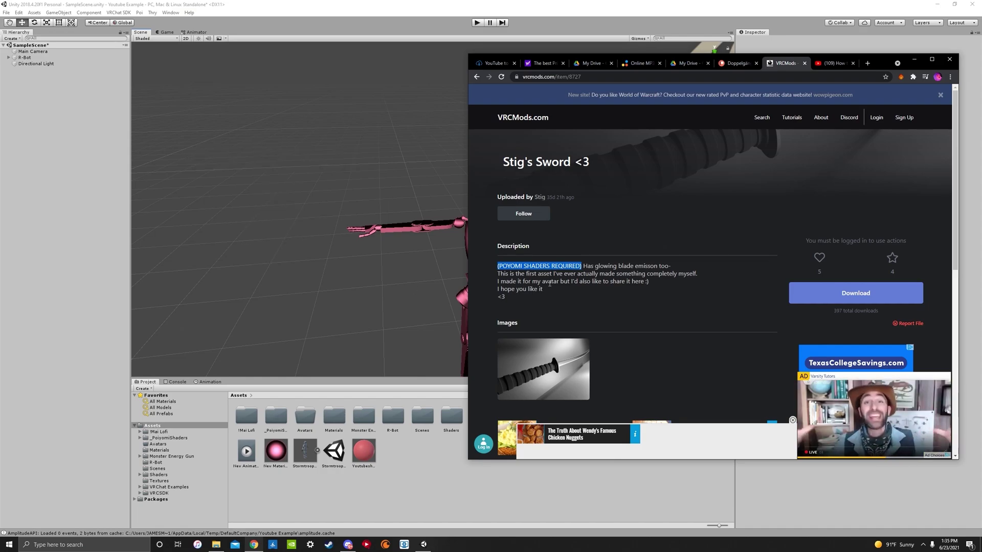
{"action": "left_click", "coordinate": [914, 59]}
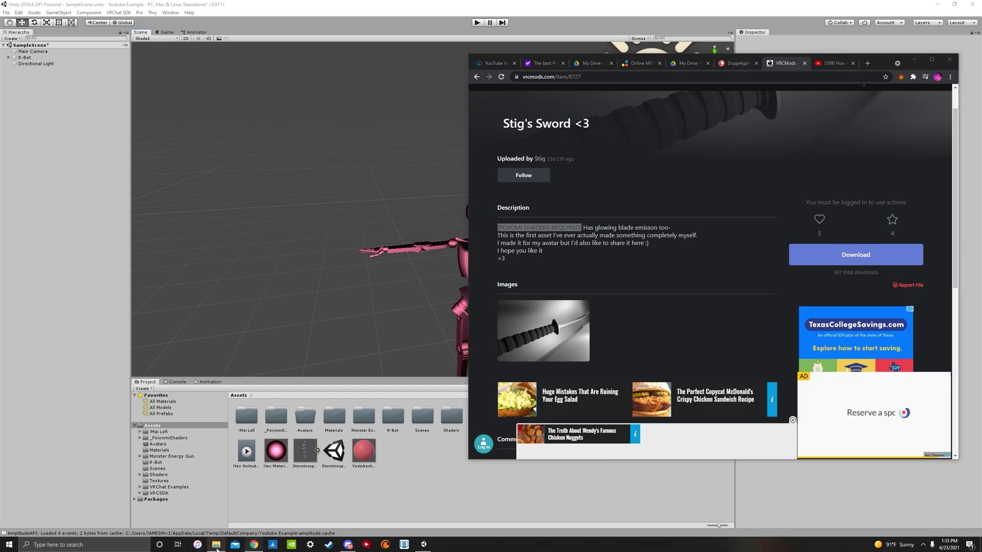
Step: Import the complete 8727 Stigs Sword 3 package from File Explorer into the Unity project
{"action": "left_click_drag", "start_coordinate": [553, 534], "coordinate": [664, 185]}
{"action": "left_click_drag", "start_coordinate": [613, 465], "coordinate": [430, 499]}
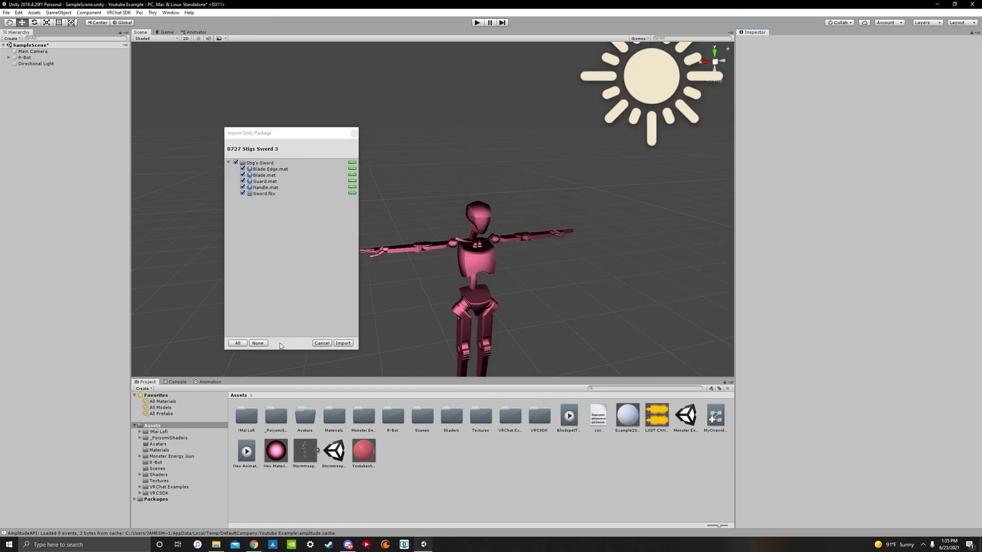
{"action": "left_click", "coordinate": [342, 343]}
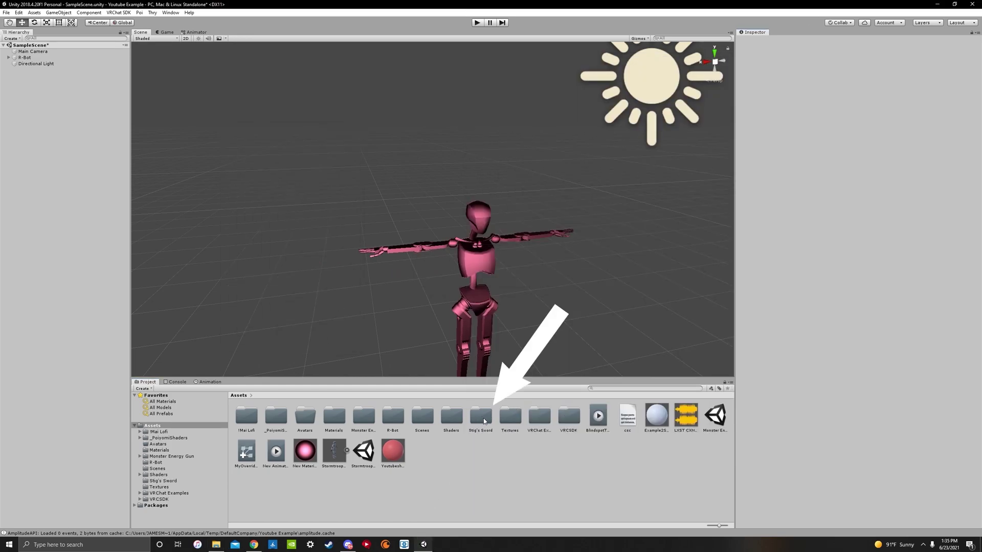
Step: Assign the Poiyomi Toon shader to the Blade, Blade Edge, Guard and Handle materials in the Stig's Sword folder
{"action": "left_click", "coordinate": [485, 420]}
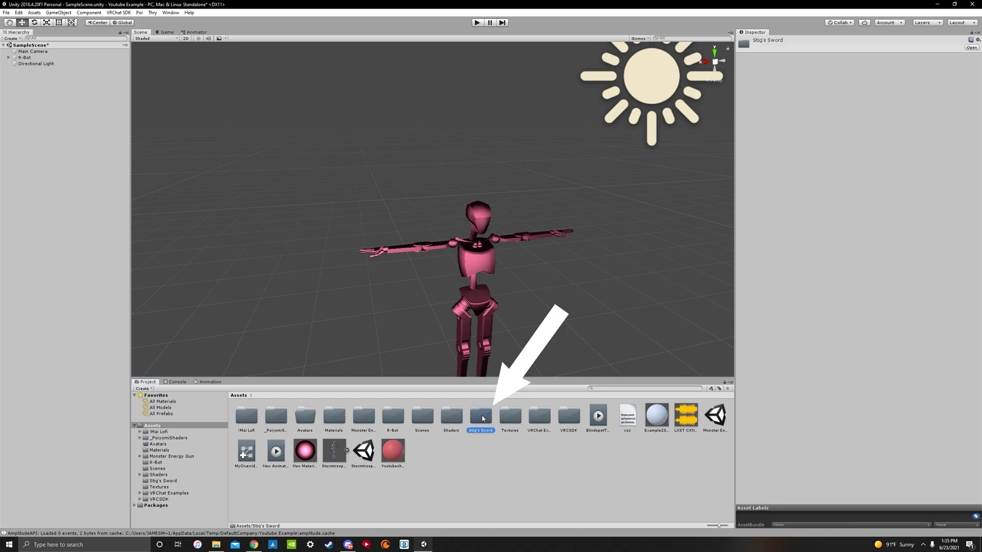
{"action": "double_click", "coordinate": [483, 418]}
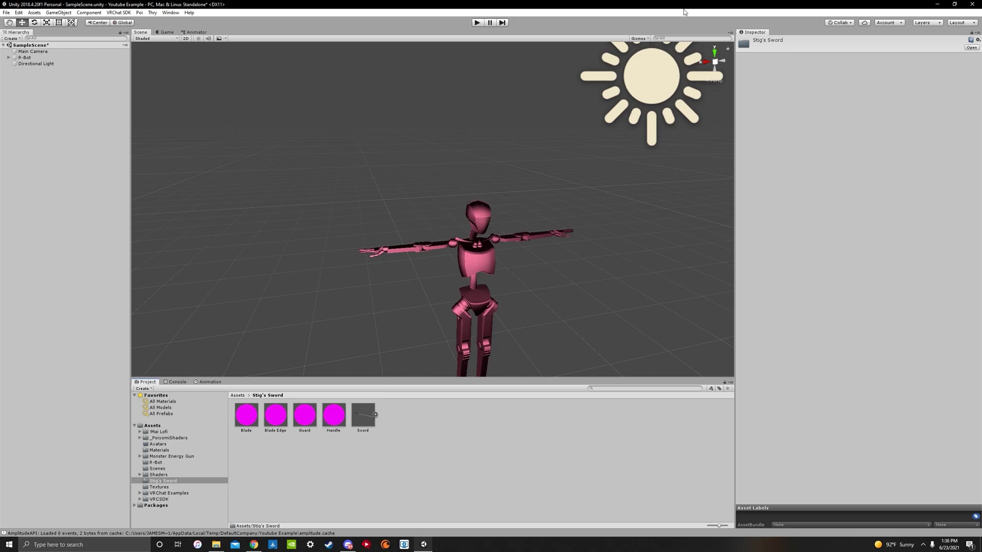
{"action": "left_click_drag", "start_coordinate": [541, 185], "coordinate": [489, 227], "text": "alt"}
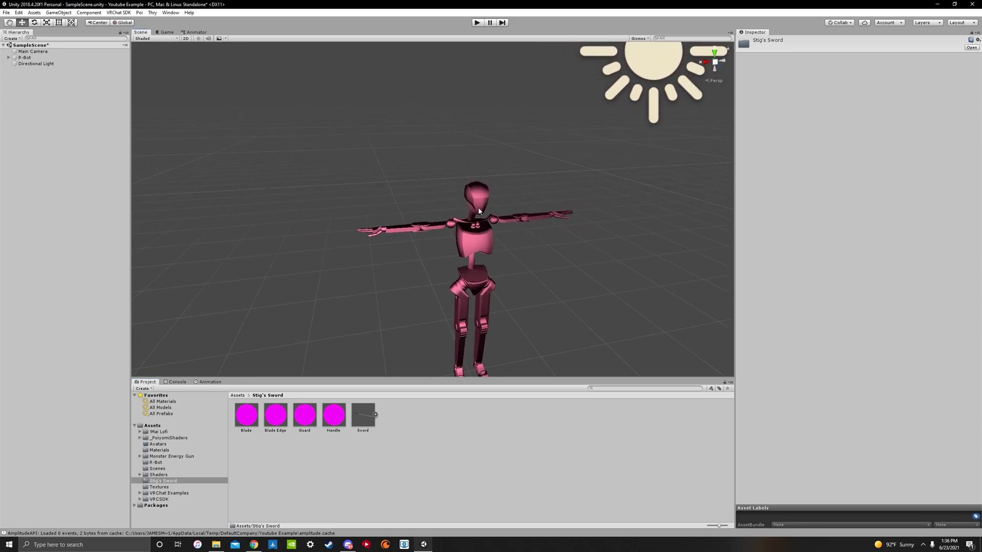
{"action": "left_click", "coordinate": [250, 419]}
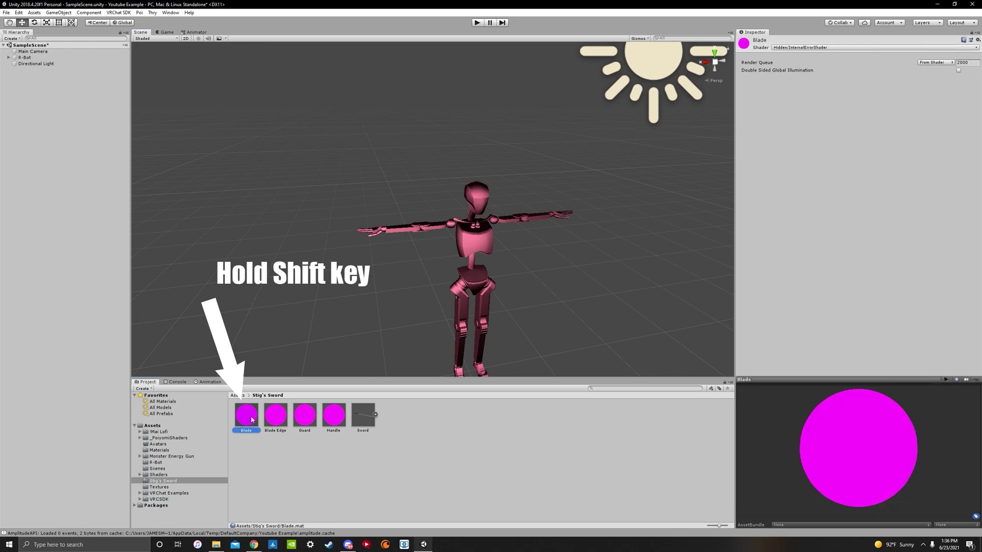
{"action": "left_click", "coordinate": [334, 417], "text": "shift"}
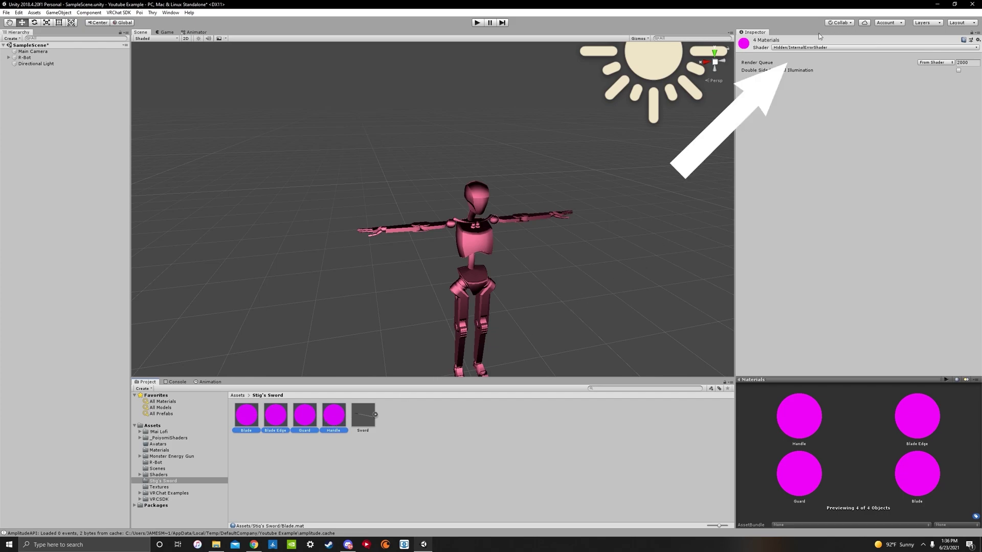
{"action": "left_click", "coordinate": [784, 49]}
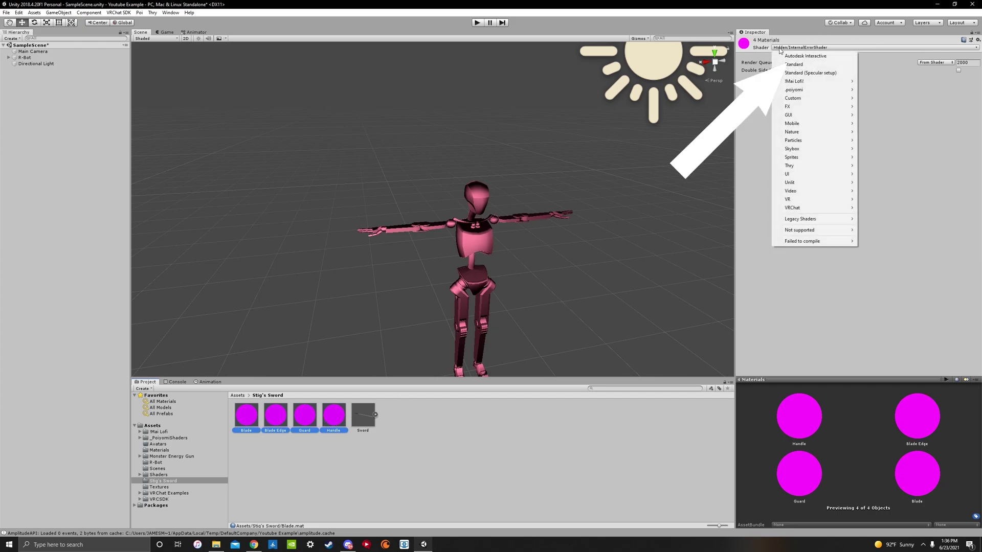
{"action": "mouse_move", "coordinate": [804, 94]}
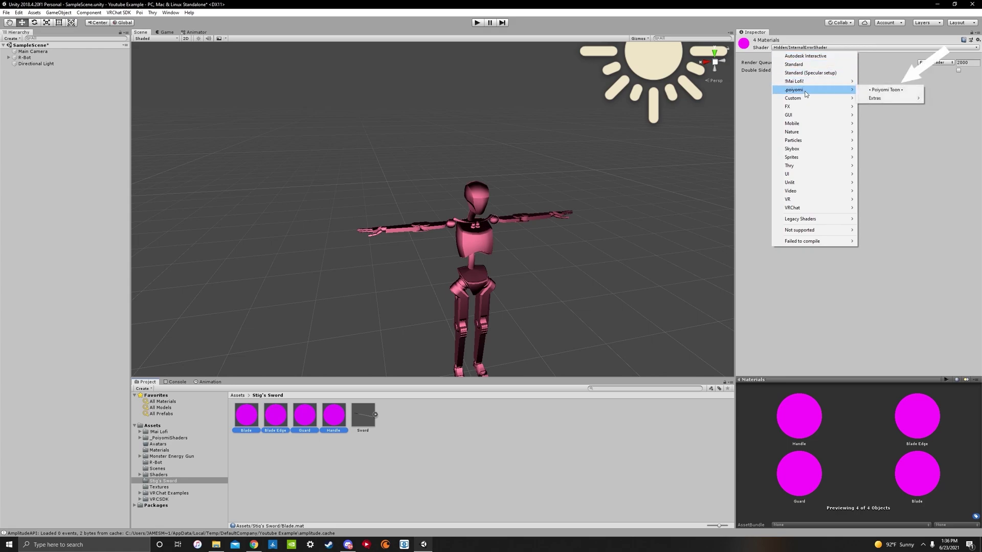
{"action": "left_click", "coordinate": [872, 90]}
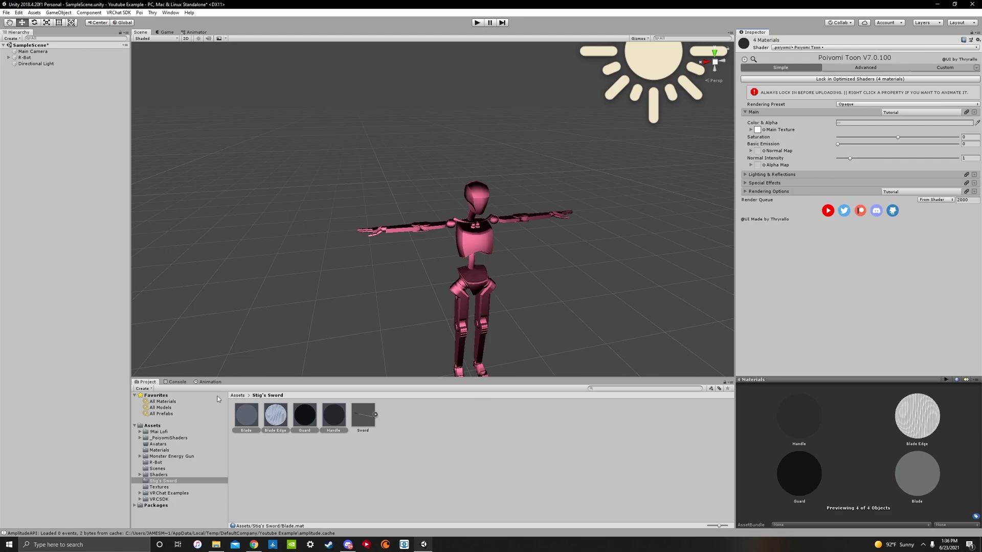
Step: Place the Sword model from the Stig's Sword folder into the scene near the avatar
{"action": "left_click", "coordinate": [361, 417]}
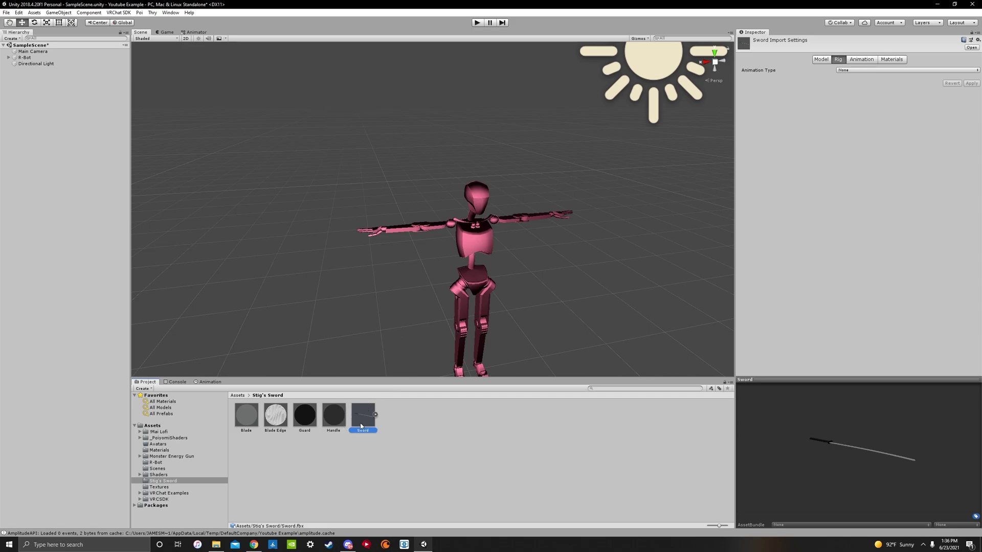
{"action": "left_click_drag", "start_coordinate": [365, 422], "coordinate": [347, 279]}
{"action": "left_click", "coordinate": [175, 426]}
{"action": "scroll", "coordinate": [383, 291], "scroll_direction": "down", "scroll_amount": 5}
{"action": "scroll", "coordinate": [409, 296], "scroll_direction": "up", "scroll_amount": 5}
{"action": "right_click_drag", "start_coordinate": [421, 298], "coordinate": [421, 294]}
{"action": "scroll", "coordinate": [420, 294], "scroll_direction": "down", "scroll_amount": 3}
Step: Set the Sword object's position to 0, 0, 0
{"action": "left_click", "coordinate": [36, 57]}
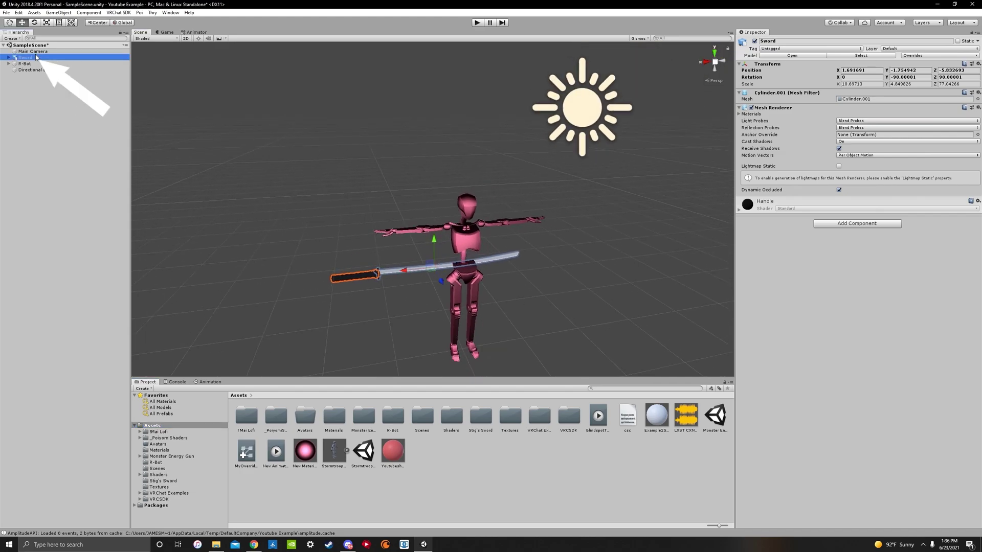
{"action": "left_click", "coordinate": [857, 70]}
{"action": "type", "text": "0"}
{"action": "key", "text": "Tab"}
{"action": "type", "text": "0"}
{"action": "key", "text": "Tab"}
{"action": "type", "text": "0"}
Step: Scale the Sword down to about 3.61, 1.64, 26.03 and move it beside the avatar's torso at about 1.46, 2.1, 1.11
{"action": "scroll", "coordinate": [566, 196], "scroll_direction": "down", "scroll_amount": 3}
{"action": "scroll", "coordinate": [566, 197], "scroll_direction": "up", "scroll_amount": 5}
{"action": "right_click_drag", "start_coordinate": [567, 197], "coordinate": [557, 238]}
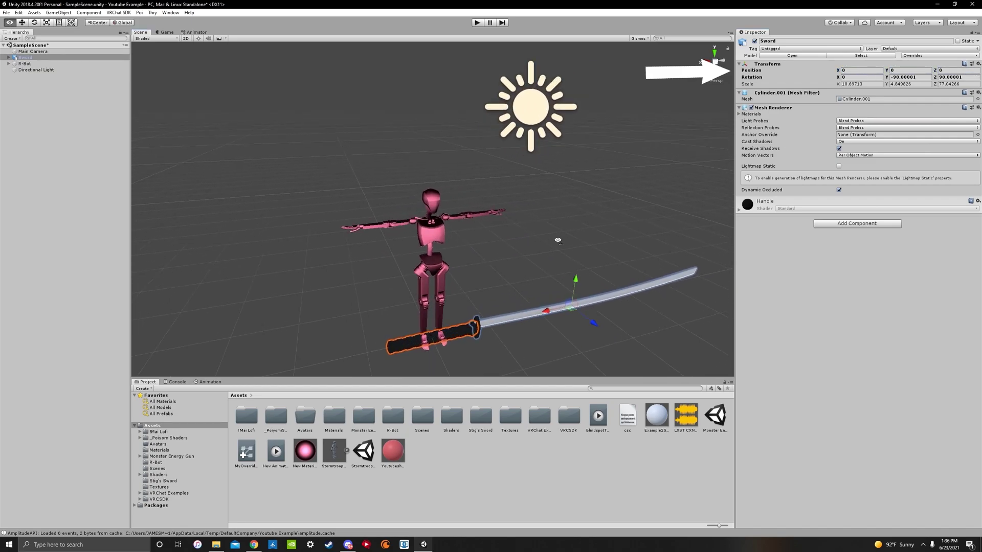
{"action": "scroll", "coordinate": [530, 254], "scroll_direction": "down", "scroll_amount": 2}
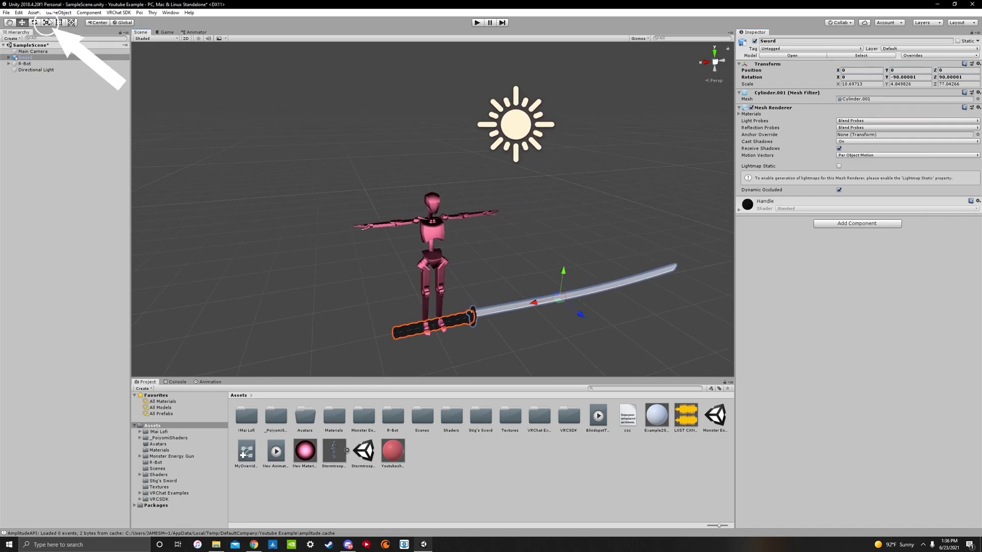
{"action": "key", "text": "r"}
{"action": "left_click_drag", "start_coordinate": [561, 299], "coordinate": [446, 233]}
{"action": "left_click", "coordinate": [22, 23]}
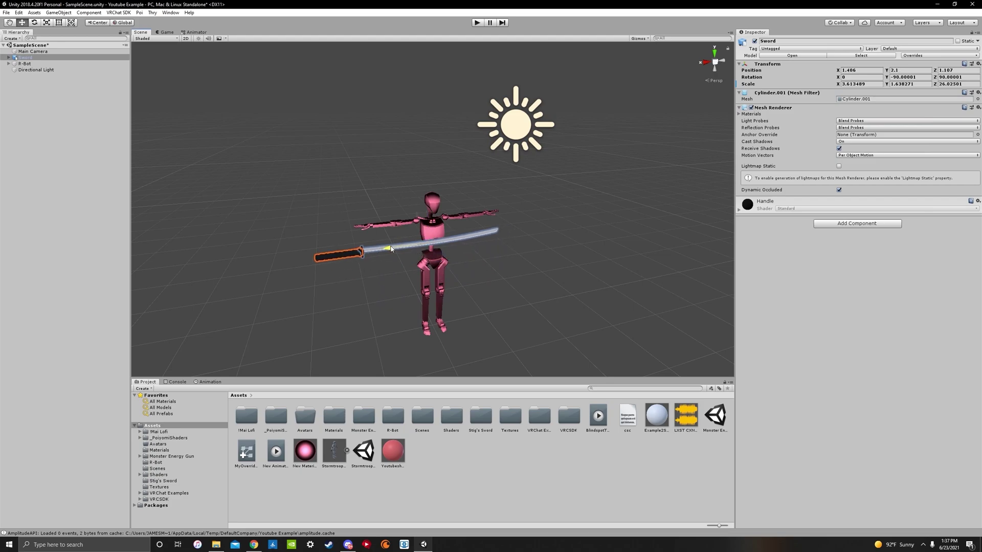
Step: Unpack the Sword prefab completely
{"action": "left_click", "coordinate": [27, 98]}
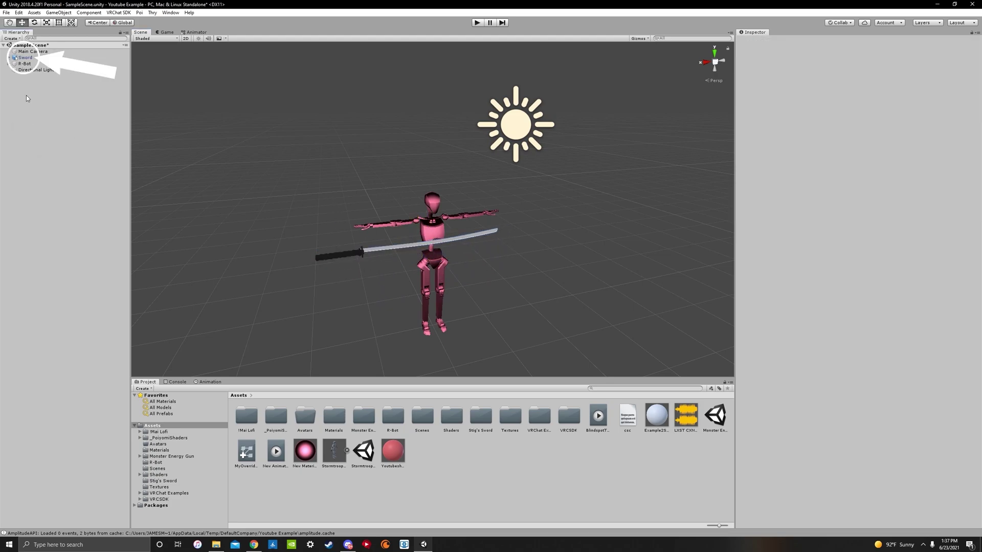
{"action": "right_click", "coordinate": [25, 60]}
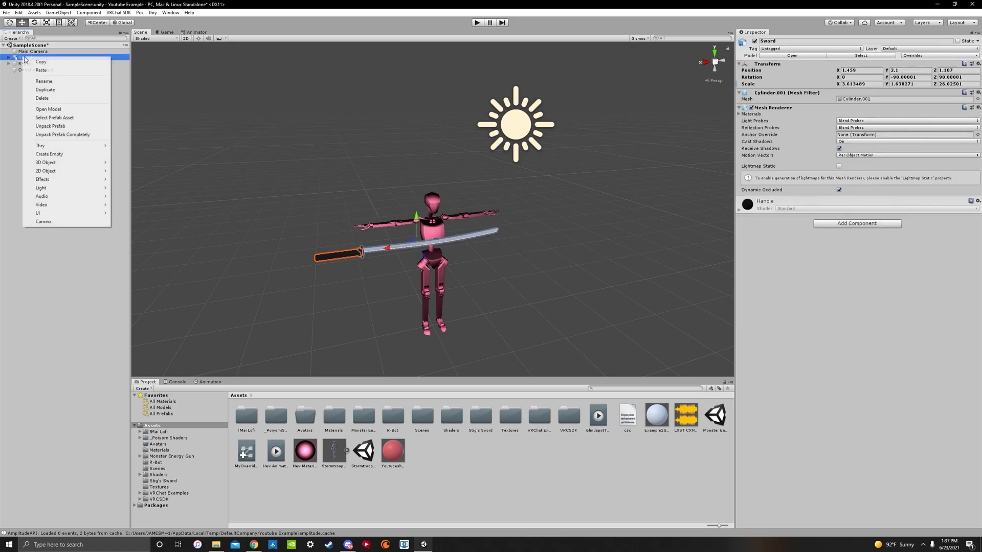
{"action": "left_click", "coordinate": [83, 136]}
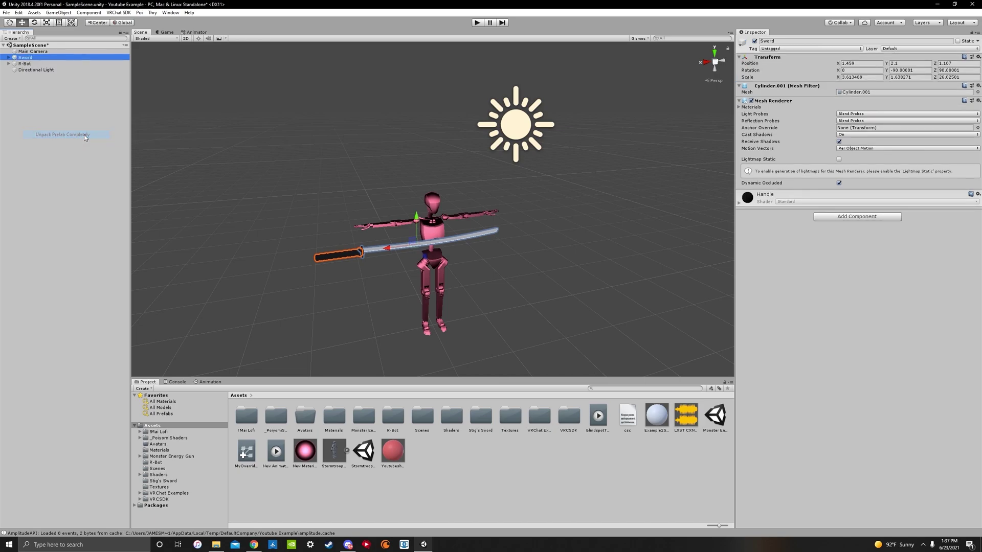
Step: Examine which part of the sword each of its child meshes represents, including Cube.001, Cube.002 and Cube.003
{"action": "left_click", "coordinate": [9, 58]}
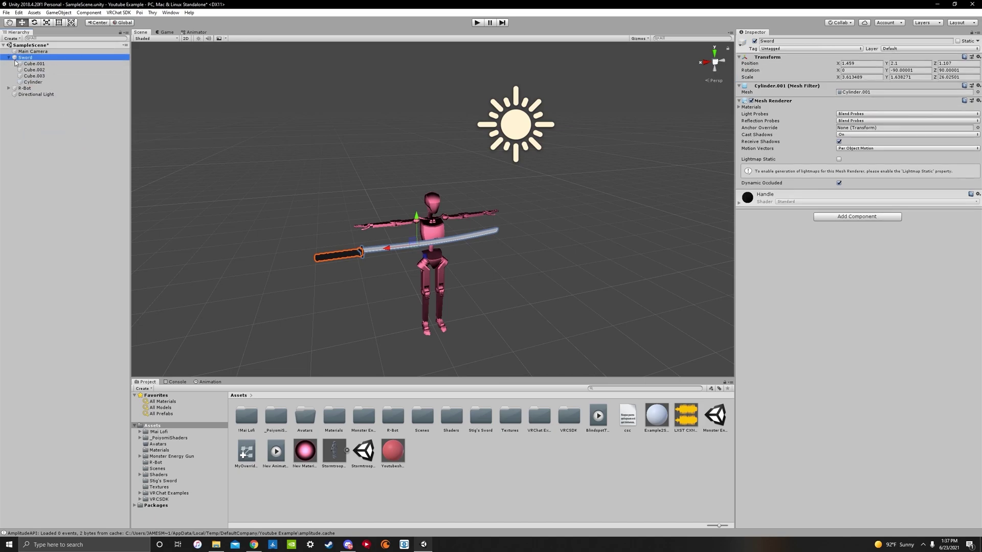
{"action": "left_click", "coordinate": [32, 65]}
{"action": "left_click", "coordinate": [40, 71]}
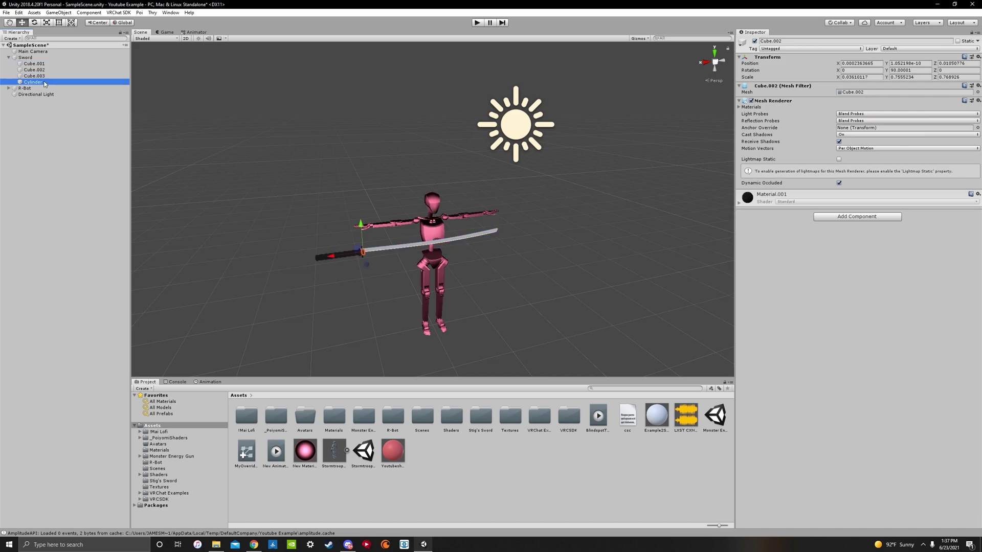
{"action": "left_click", "coordinate": [36, 75]}
{"action": "scroll", "coordinate": [477, 280], "scroll_direction": "up", "scroll_amount": 6}
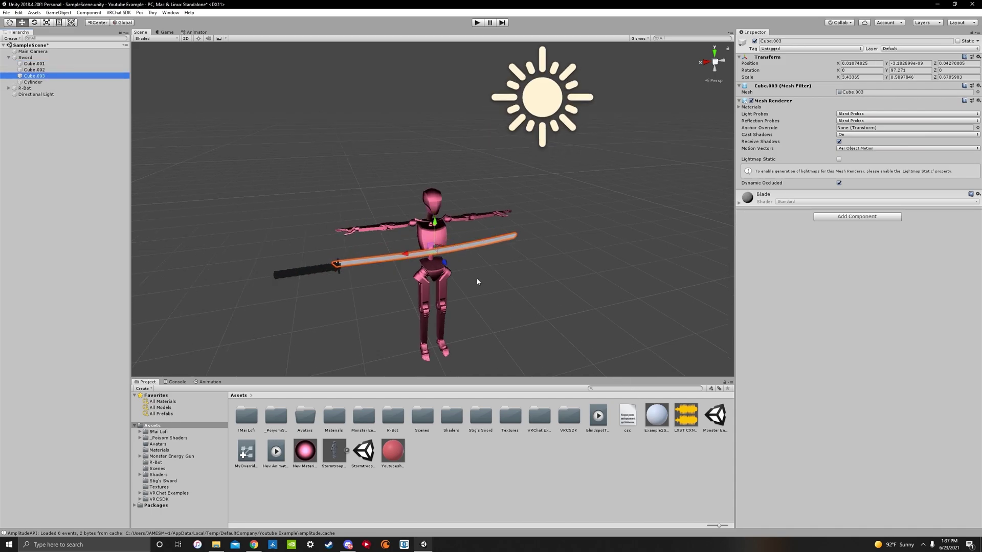
{"action": "right_click_drag", "start_coordinate": [445, 286], "coordinate": [429, 303]}
{"action": "scroll", "coordinate": [427, 300], "scroll_direction": "up", "scroll_amount": 3}
{"action": "left_click_drag", "start_coordinate": [429, 302], "coordinate": [431, 303], "text": "alt"}
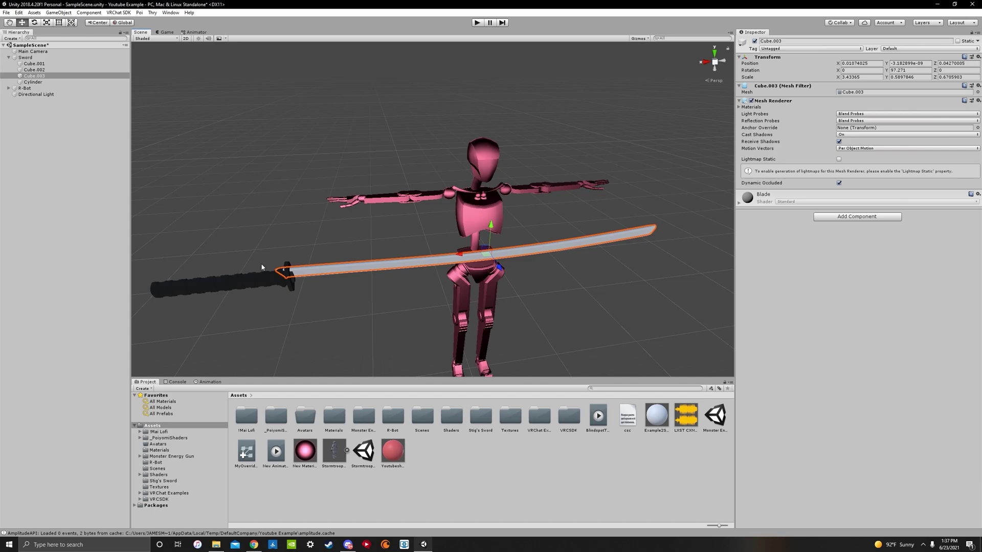
{"action": "left_click", "coordinate": [8, 58]}
{"action": "left_click", "coordinate": [9, 58]}
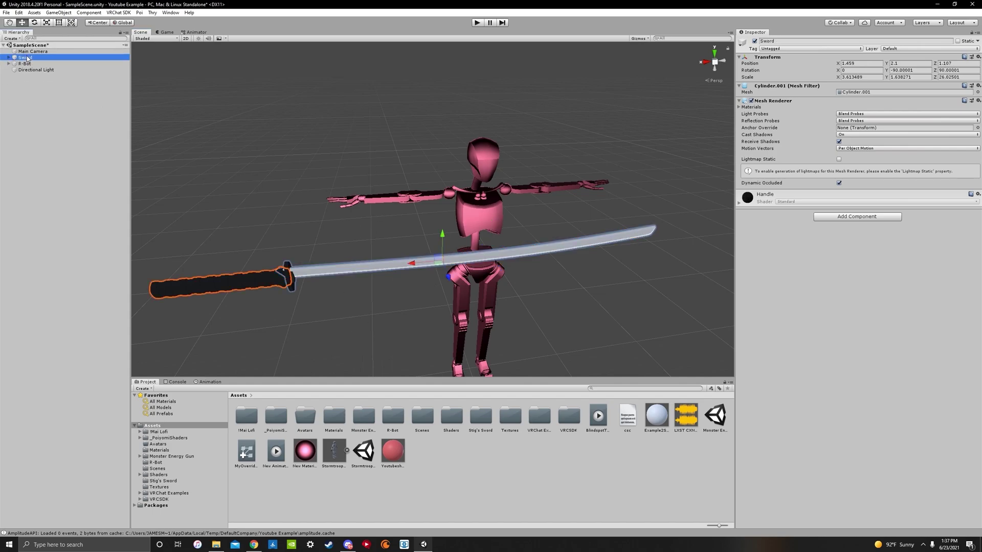
{"action": "scroll", "coordinate": [228, 155], "scroll_direction": "down", "scroll_amount": 5}
{"action": "left_click", "coordinate": [87, 159]}
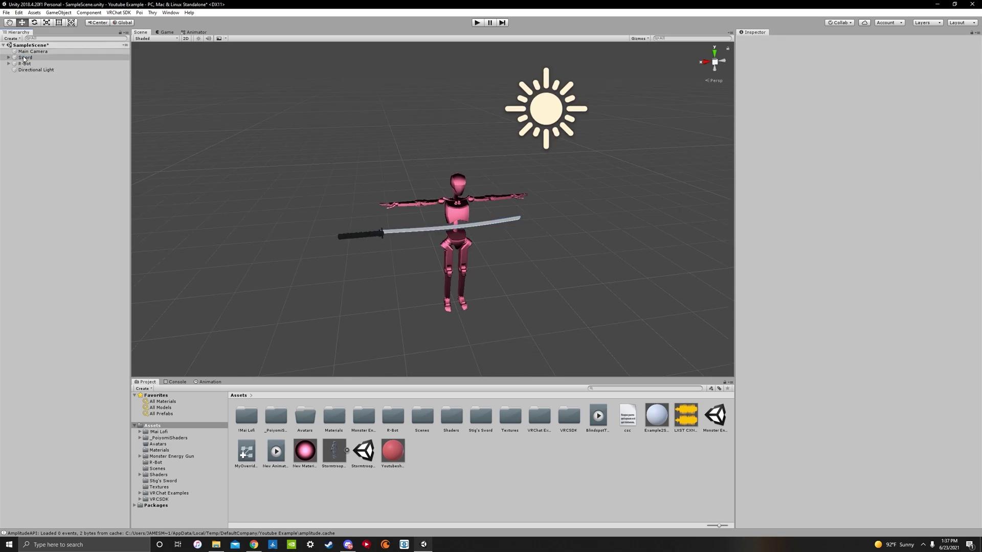
Step: Create an empty game object at the root of the scene hierarchy
{"action": "left_click", "coordinate": [24, 57]}
{"action": "scroll", "coordinate": [371, 223], "scroll_direction": "up", "scroll_amount": 2}
{"action": "right_click", "coordinate": [56, 121]}
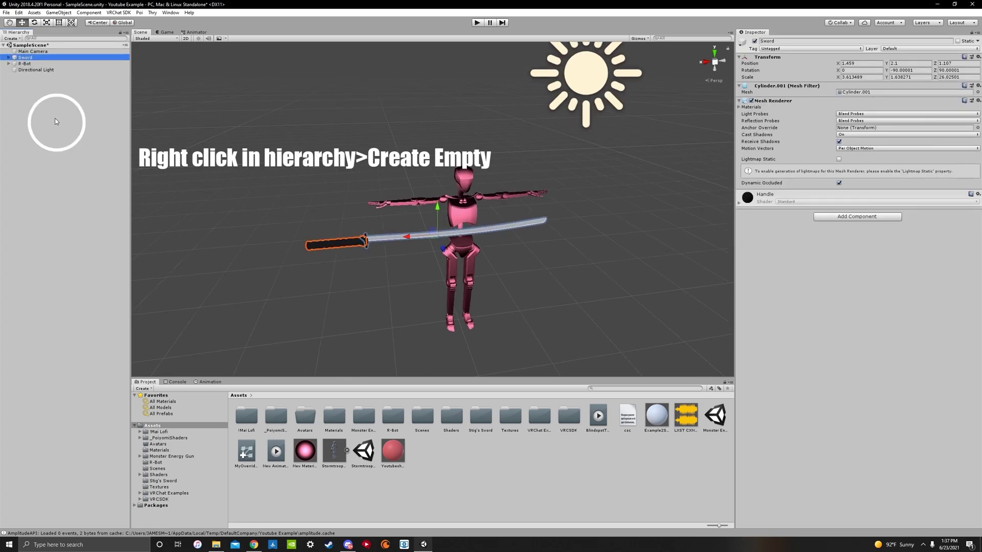
{"action": "left_click", "coordinate": [79, 183]}
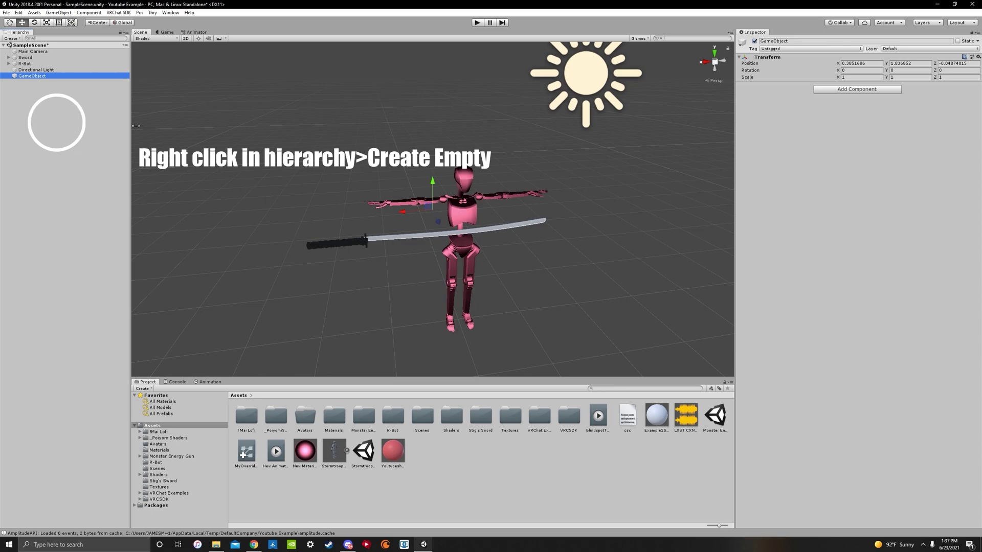
{"action": "left_click", "coordinate": [29, 77]}
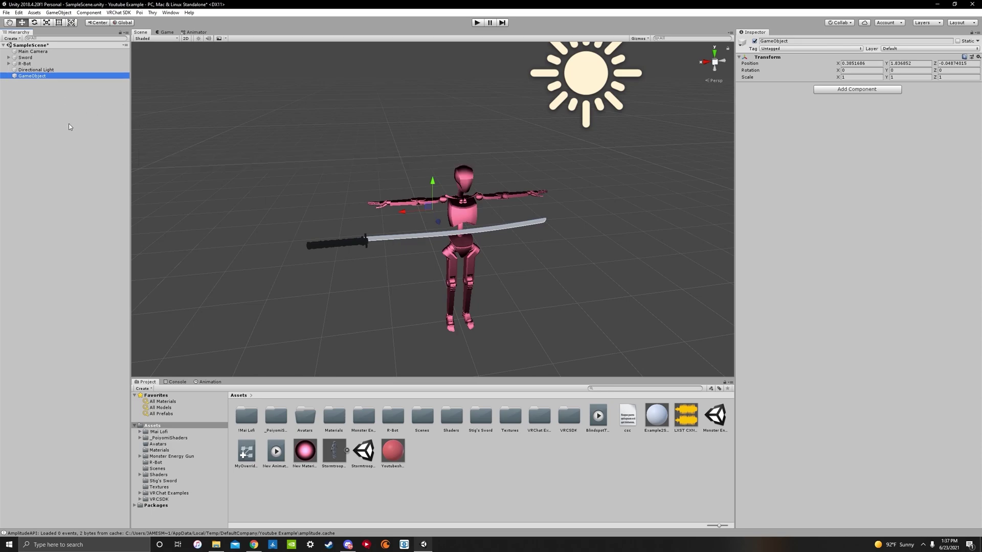
{"action": "scroll", "coordinate": [293, 216], "scroll_direction": "up", "scroll_amount": 5}
{"action": "scroll", "coordinate": [289, 227], "scroll_direction": "down", "scroll_amount": 7}
{"action": "scroll", "coordinate": [259, 259], "scroll_direction": "up", "scroll_amount": 8}
{"action": "scroll", "coordinate": [273, 267], "scroll_direction": "down", "scroll_amount": 5}
{"action": "scroll", "coordinate": [273, 270], "scroll_direction": "up", "scroll_amount": 3}
{"action": "scroll", "coordinate": [277, 274], "scroll_direction": "down", "scroll_amount": 2}
{"action": "scroll", "coordinate": [254, 243], "scroll_direction": "up", "scroll_amount": 1}
{"action": "scroll", "coordinate": [251, 239], "scroll_direction": "down", "scroll_amount": 2}
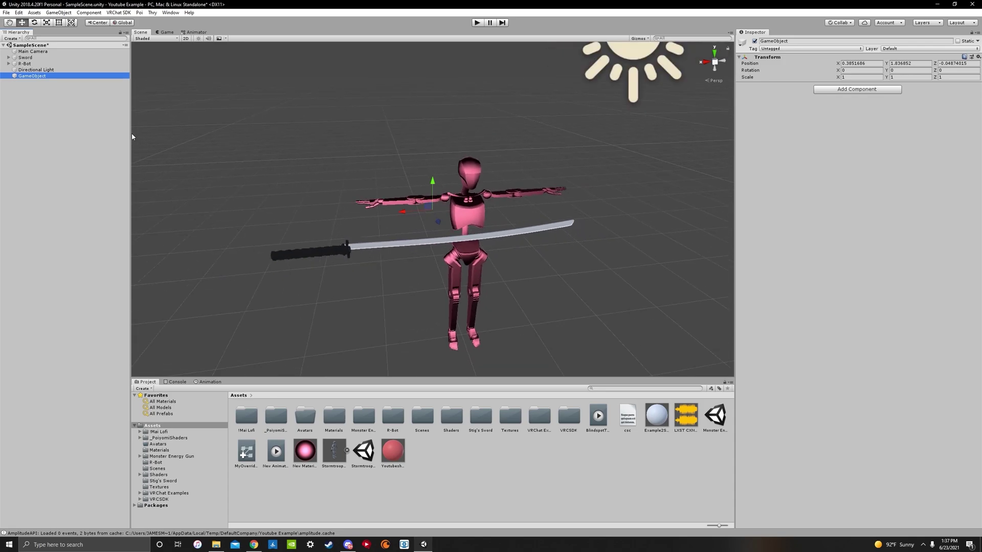
Step: Rename the new empty game object as "GameObject sword idle"
{"action": "right_click", "coordinate": [30, 76]}
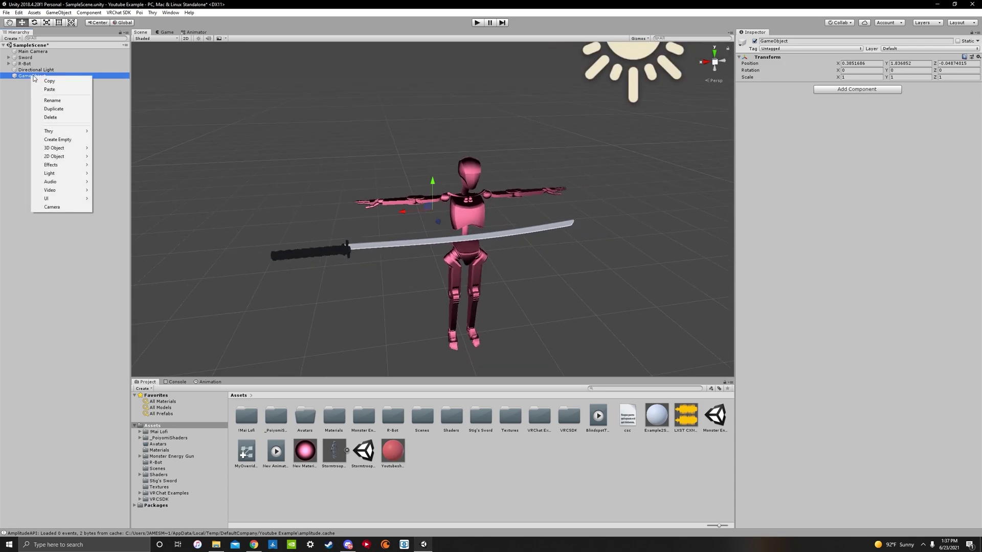
{"action": "left_click", "coordinate": [58, 101]}
{"action": "left_click", "coordinate": [51, 78]}
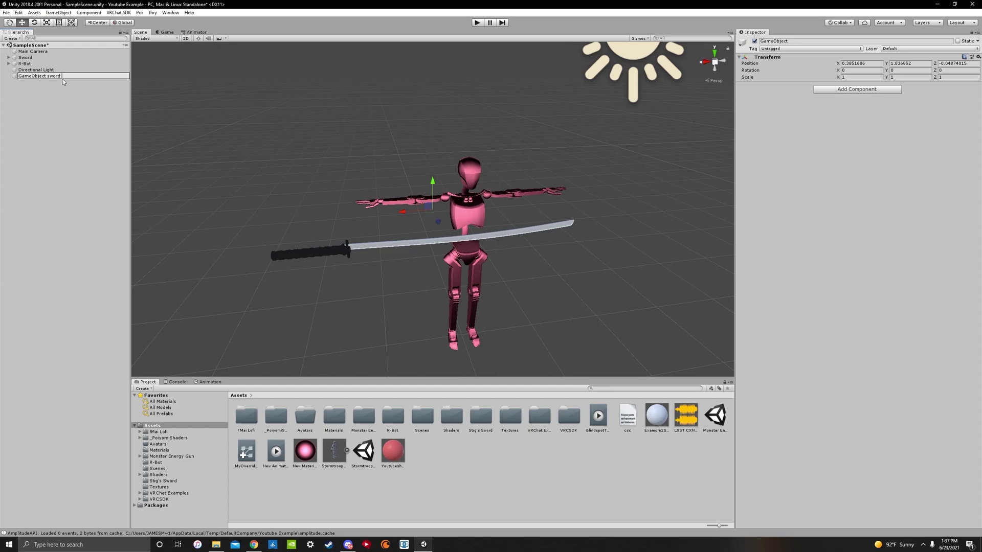
{"action": "key", "text": "Return"}
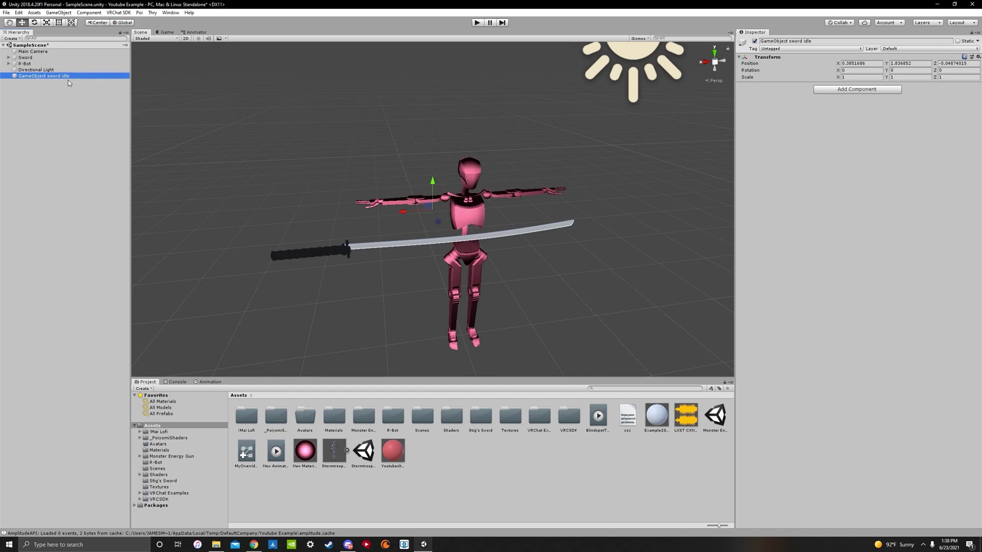
Step: Examine the sword and the empty object relative to the avatar from several angles
{"action": "scroll", "coordinate": [315, 222], "scroll_direction": "up", "scroll_amount": 6}
{"action": "right_click_drag", "start_coordinate": [315, 222], "coordinate": [646, 177]}
{"action": "scroll", "coordinate": [646, 195], "scroll_direction": "down", "scroll_amount": 5}
{"action": "left_click_drag", "start_coordinate": [646, 178], "coordinate": [382, 181], "text": "alt"}
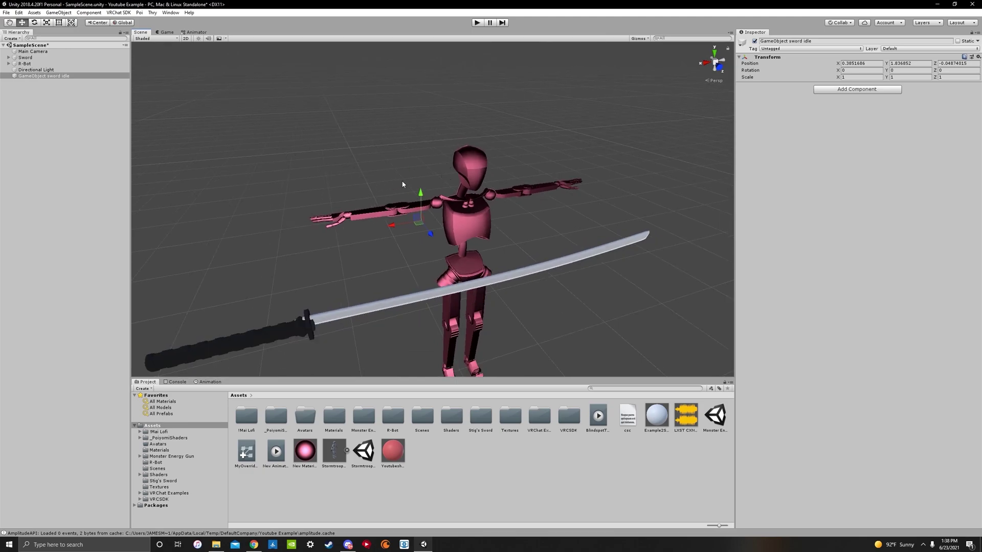
{"action": "scroll", "coordinate": [377, 192], "scroll_direction": "up", "scroll_amount": 3}
{"action": "scroll", "coordinate": [375, 193], "scroll_direction": "down", "scroll_amount": 7}
{"action": "scroll", "coordinate": [473, 177], "scroll_direction": "up", "scroll_amount": 5}
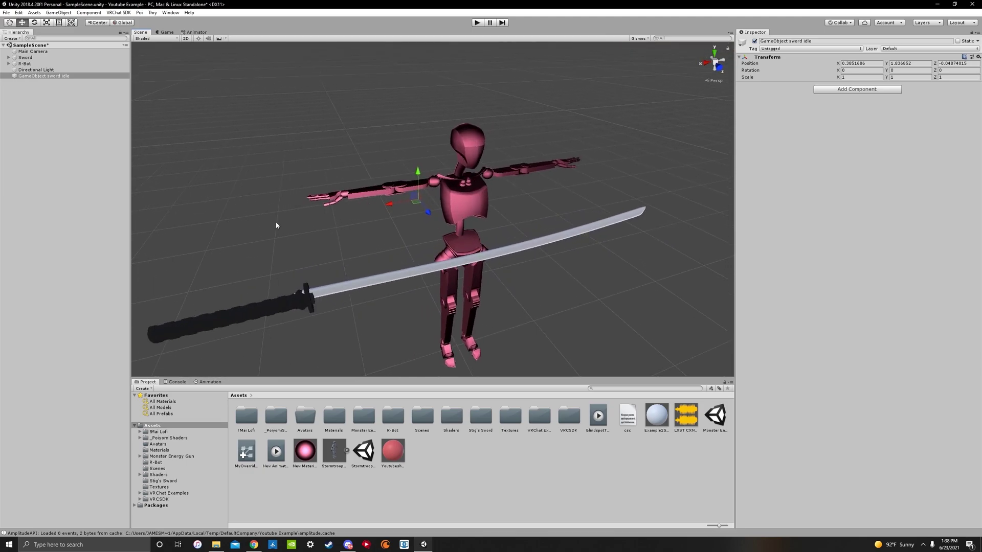
{"action": "left_click_drag", "start_coordinate": [461, 170], "coordinate": [429, 215], "text": "alt"}
{"action": "scroll", "coordinate": [427, 219], "scroll_direction": "up", "scroll_amount": 3}
{"action": "scroll", "coordinate": [419, 144], "scroll_direction": "down", "scroll_amount": 3}
{"action": "scroll", "coordinate": [416, 154], "scroll_direction": "up", "scroll_amount": 4}
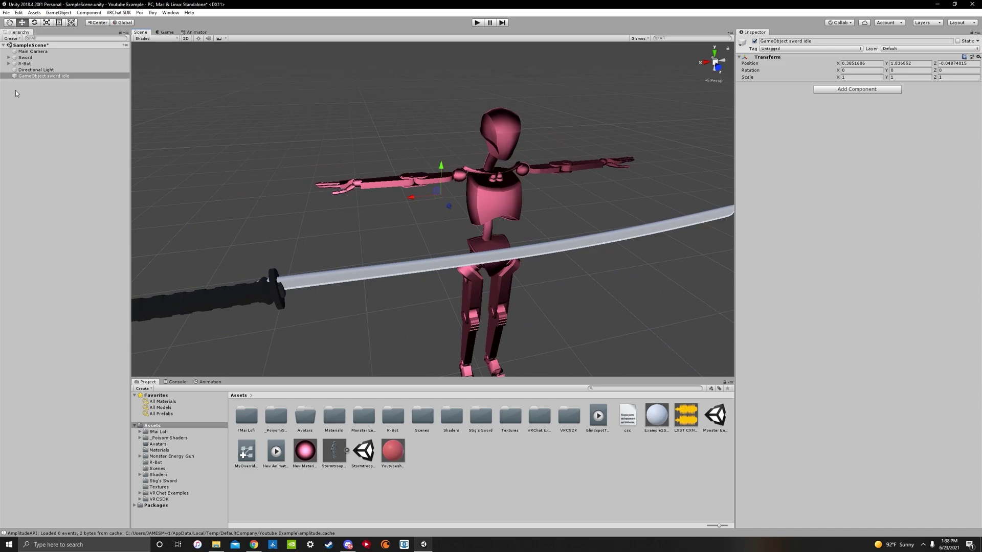
Step: Parent the Sword object to GameObject sword idle
{"action": "left_click", "coordinate": [23, 58]}
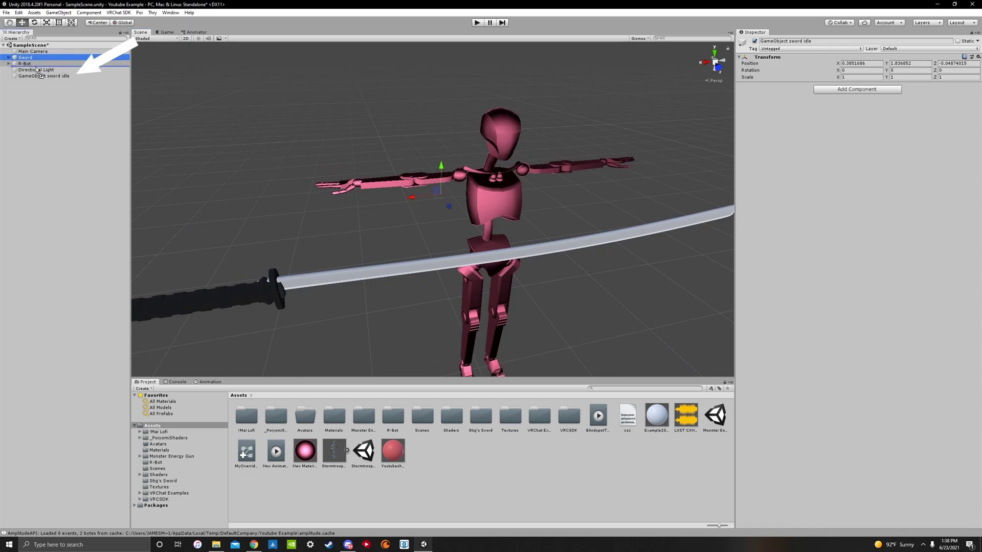
{"action": "left_click_drag", "start_coordinate": [40, 78], "coordinate": [37, 78]}
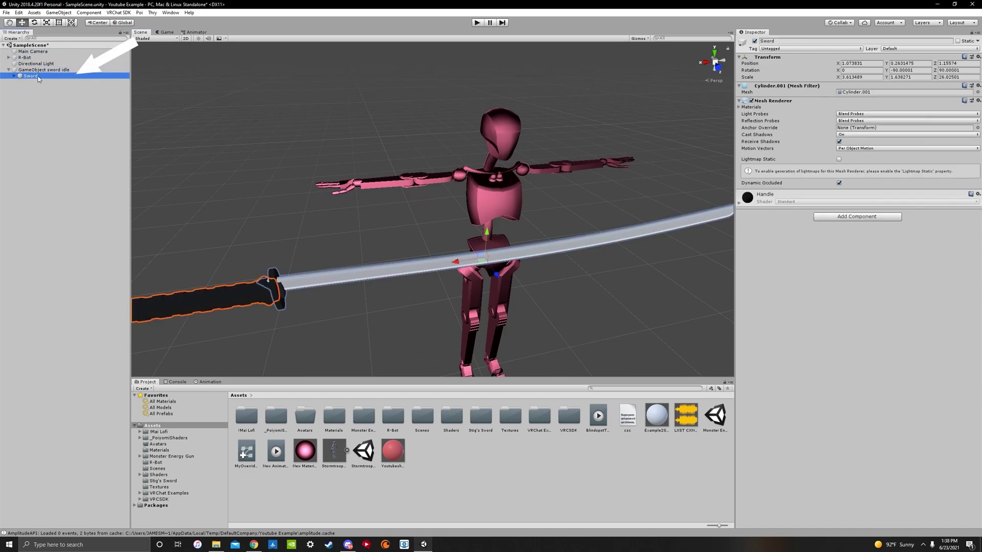
{"action": "scroll", "coordinate": [302, 203], "scroll_direction": "down", "scroll_amount": 5}
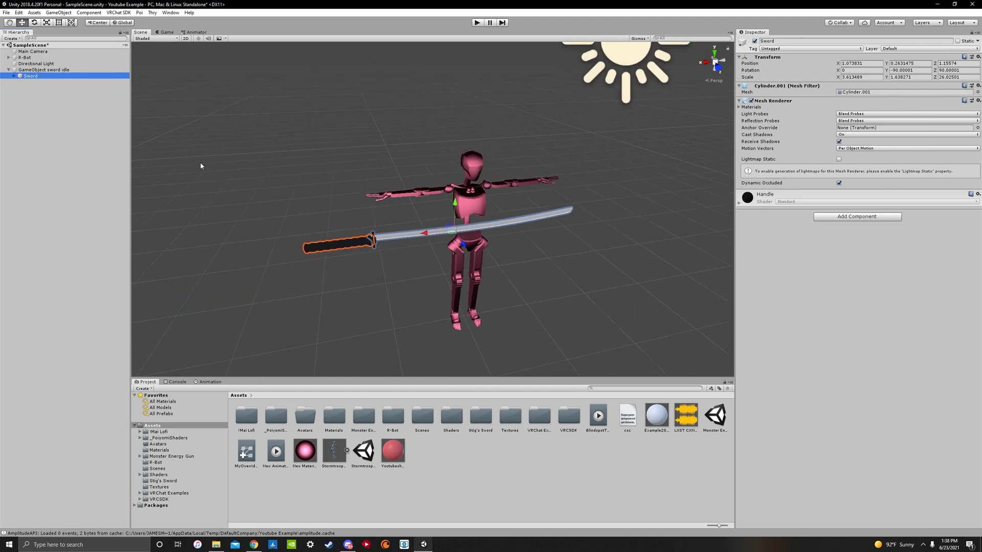
Step: Move GameObject sword idle, together with its sword, behind the avatar's shoulders at about -0.125, 1.837, -1.351
{"action": "left_click", "coordinate": [44, 70]}
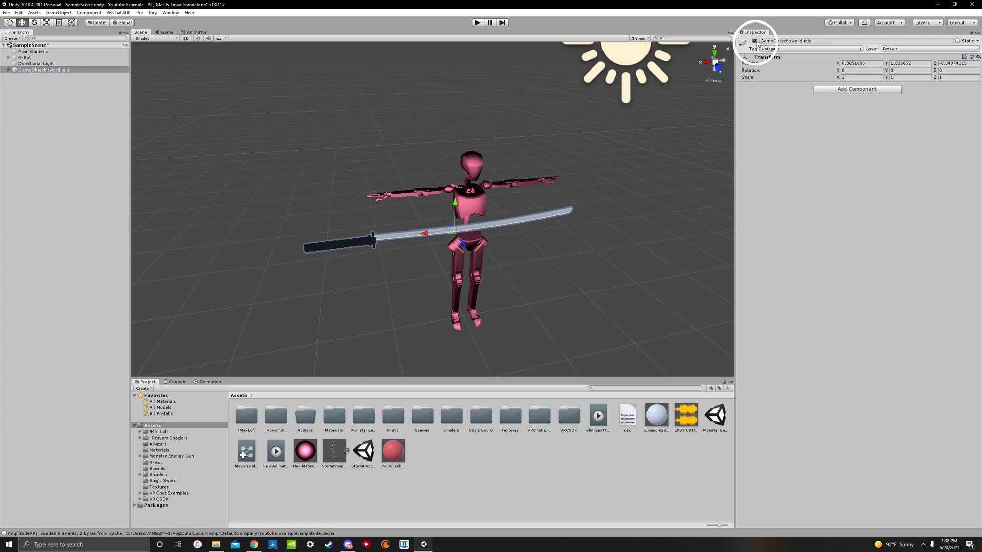
{"action": "left_click", "coordinate": [11, 70]}
{"action": "key", "text": "f"}
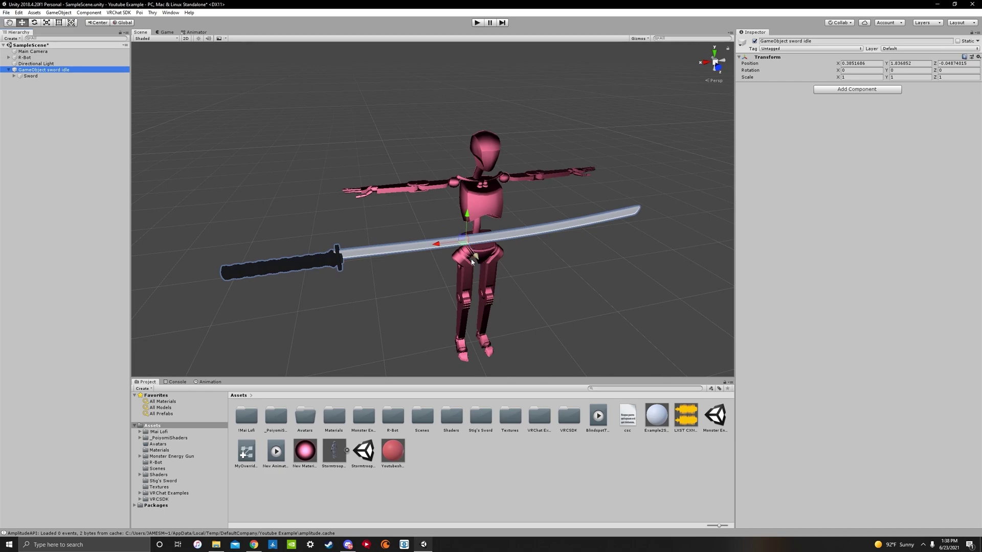
{"action": "left_click_drag", "start_coordinate": [475, 258], "coordinate": [440, 175]}
{"action": "key", "text": "w"}
{"action": "right_click_drag", "start_coordinate": [435, 245], "coordinate": [625, 236]}
{"action": "key", "text": "s"}
{"action": "right_click_drag", "start_coordinate": [483, 169], "coordinate": [592, 230]}
{"action": "key", "text": "w"}
{"action": "key", "text": "s"}
{"action": "left_click_drag", "start_coordinate": [375, 194], "coordinate": [496, 175]}
{"action": "key", "text": "f"}
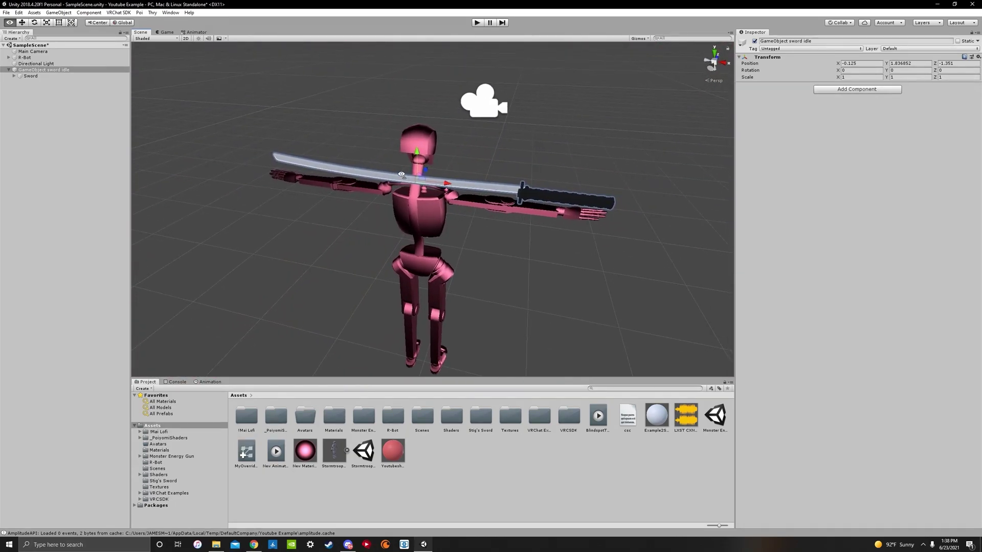
Step: Rotate GameObject sword idle about 47 degrees around Z and lower it diagonally across the avatar's back at about 0.003, 1.26, -1.351
{"action": "left_click", "coordinate": [34, 13]}
{"action": "left_click", "coordinate": [35, 14]}
{"action": "left_click", "coordinate": [34, 22]}
{"action": "left_click_drag", "start_coordinate": [403, 148], "coordinate": [357, 160]}
{"action": "left_click_drag", "start_coordinate": [421, 175], "coordinate": [408, 244]}
{"action": "right_click_drag", "start_coordinate": [502, 300], "coordinate": [366, 322]}
{"action": "key", "text": "e"}
{"action": "key", "text": "d"}
{"action": "key", "text": "s"}
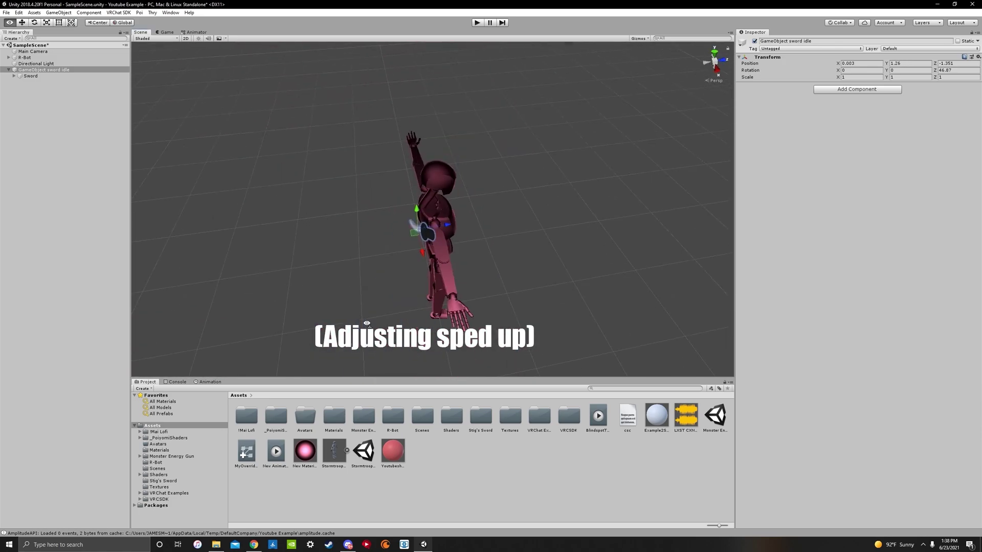
Step: Tilt GameObject sword idle about -1.5 degrees around X and nudge it against the avatar's back
{"action": "scroll", "coordinate": [378, 307], "scroll_direction": "up", "scroll_amount": 5}
{"action": "right_click_drag", "start_coordinate": [390, 292], "coordinate": [399, 256]}
{"action": "left_click_drag", "start_coordinate": [400, 252], "coordinate": [432, 248]}
{"action": "right_click_drag", "start_coordinate": [447, 250], "coordinate": [417, 286]}
{"action": "key", "text": "w"}
{"action": "left_click_drag", "start_coordinate": [416, 286], "coordinate": [379, 281]}
{"action": "left_click_drag", "start_coordinate": [407, 281], "coordinate": [574, 272]}
{"action": "scroll", "coordinate": [409, 281], "scroll_direction": "down", "scroll_amount": 5}
{"action": "right_click_drag", "start_coordinate": [574, 272], "coordinate": [598, 259]}
{"action": "key", "text": "s"}
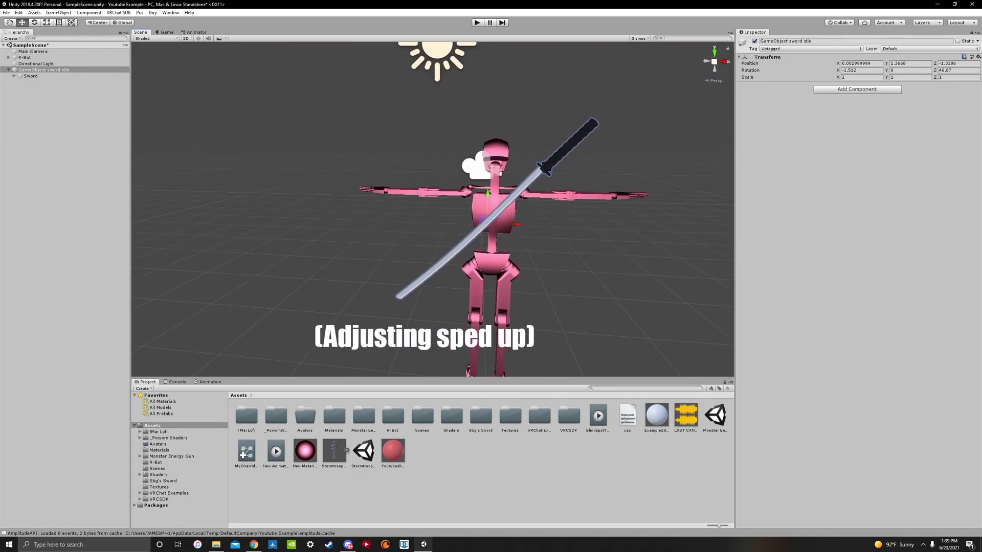
Step: Scale down the child Sword object to suit the avatar's size
{"action": "left_click", "coordinate": [45, 82]}
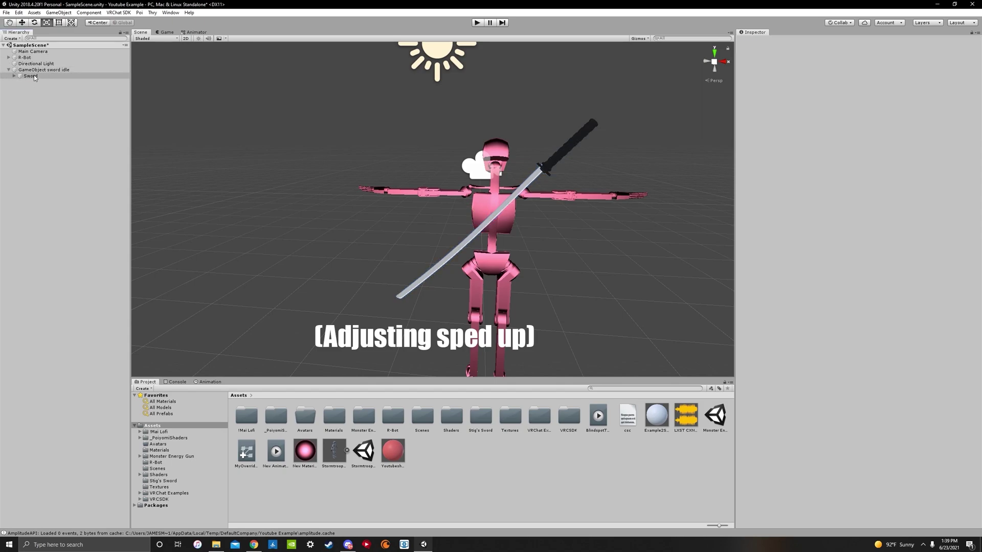
{"action": "left_click", "coordinate": [33, 78]}
{"action": "left_click_drag", "start_coordinate": [489, 225], "coordinate": [473, 222]}
{"action": "left_click", "coordinate": [427, 233]}
{"action": "right_click_drag", "start_coordinate": [428, 235], "coordinate": [638, 227]}
{"action": "key", "text": "w"}
{"action": "left_click_drag", "start_coordinate": [639, 227], "coordinate": [422, 208], "text": "alt"}
Step: Reposition GameObject sword idle on the avatar's back at about 0.003, 1.457, -1.348
{"action": "left_click", "coordinate": [43, 70]}
{"action": "left_click", "coordinate": [22, 22]}
{"action": "left_click", "coordinate": [499, 218]}
{"action": "scroll", "coordinate": [499, 219], "scroll_direction": "down", "scroll_amount": 4}
{"action": "right_click_drag", "start_coordinate": [499, 219], "coordinate": [518, 288]}
{"action": "key", "text": "s"}
{"action": "key", "text": "w"}
{"action": "scroll", "coordinate": [518, 286], "scroll_direction": "down", "scroll_amount": 8}
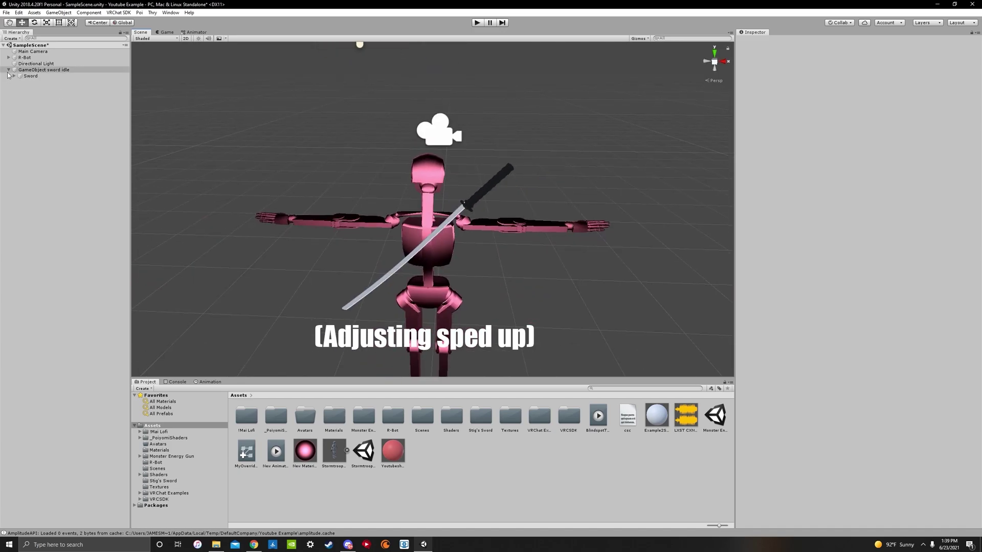
Step: Examine the resized sword's fit on the avatar's back from different angles and distances
{"action": "left_click", "coordinate": [21, 70]}
{"action": "right_click_drag", "start_coordinate": [388, 199], "coordinate": [505, 239]}
{"action": "key", "text": "w"}
{"action": "left_click", "coordinate": [511, 218]}
{"action": "key", "text": "s"}
{"action": "left_click_drag", "start_coordinate": [504, 239], "coordinate": [329, 272], "text": "alt"}
{"action": "scroll", "coordinate": [333, 268], "scroll_direction": "down", "scroll_amount": 3}
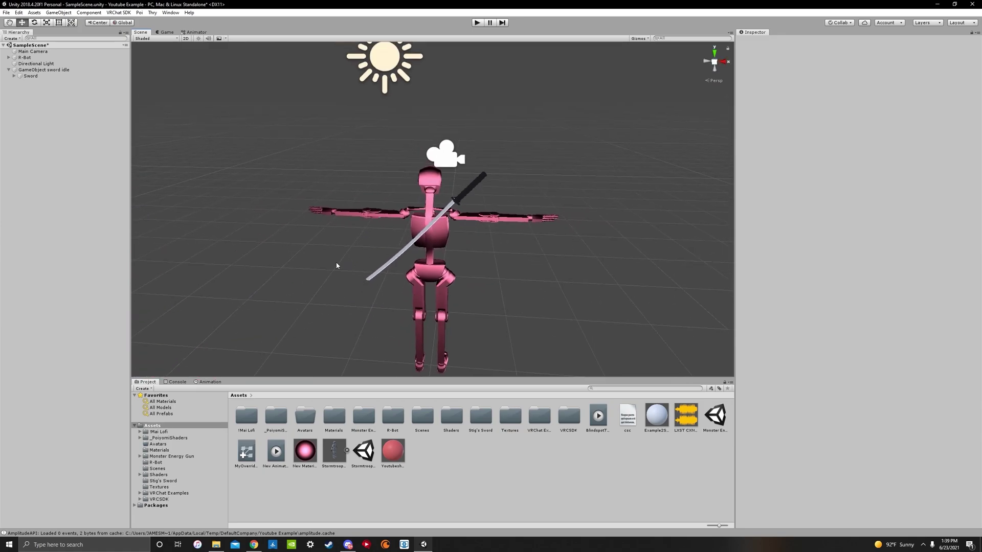
{"action": "scroll", "coordinate": [532, 296], "scroll_direction": "up", "scroll_amount": 5}
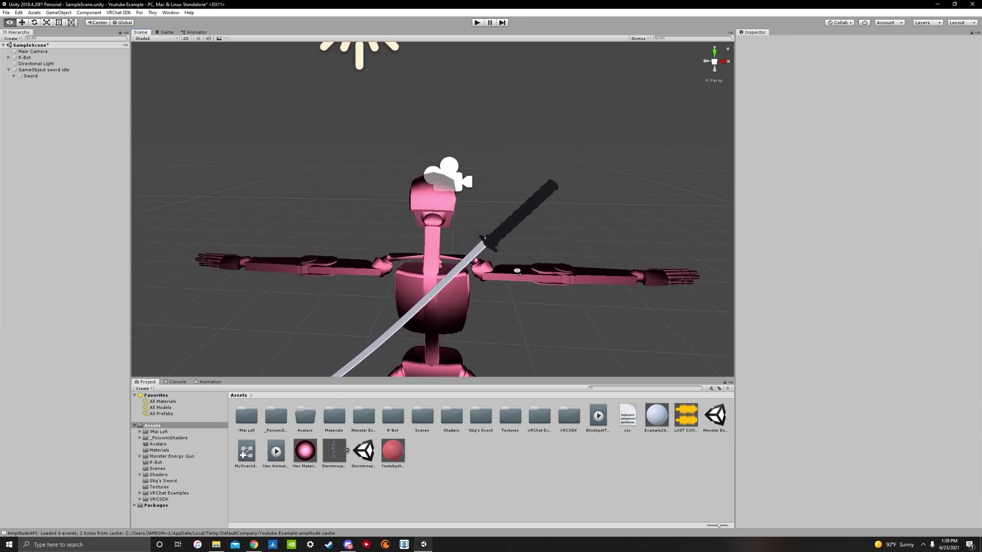
{"action": "right_click_drag", "start_coordinate": [521, 293], "coordinate": [515, 289]}
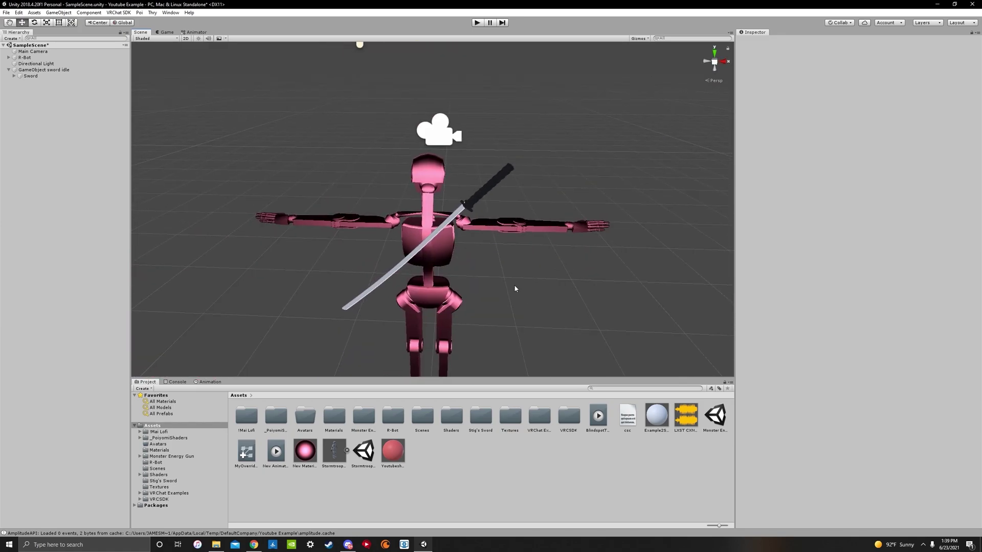
{"action": "left_click", "coordinate": [9, 71]}
{"action": "left_click", "coordinate": [36, 69]}
{"action": "mouse_move", "coordinate": [440, 209]}
{"action": "right_mouse_down"}
{"action": "mouse_move", "coordinate": [445, 220]}
{"action": "mouse_move", "coordinate": [422, 212]}
{"action": "right_mouse_up"}
{"action": "key", "text": "w"}
{"action": "scroll", "coordinate": [422, 213], "scroll_direction": "down", "scroll_amount": 5}
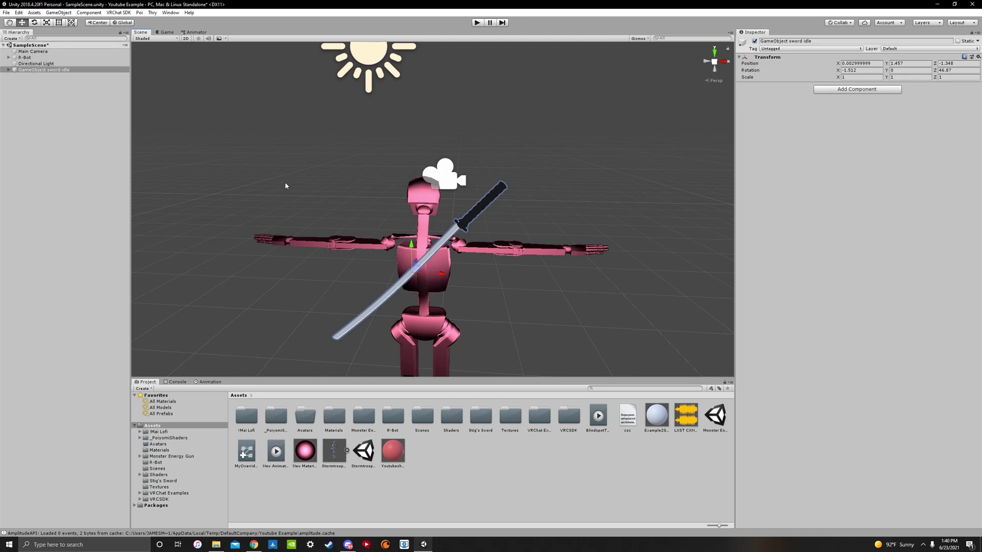
{"action": "scroll", "coordinate": [349, 210], "scroll_direction": "up", "scroll_amount": 2}
{"action": "right_click_drag", "start_coordinate": [278, 166], "coordinate": [313, 229]}
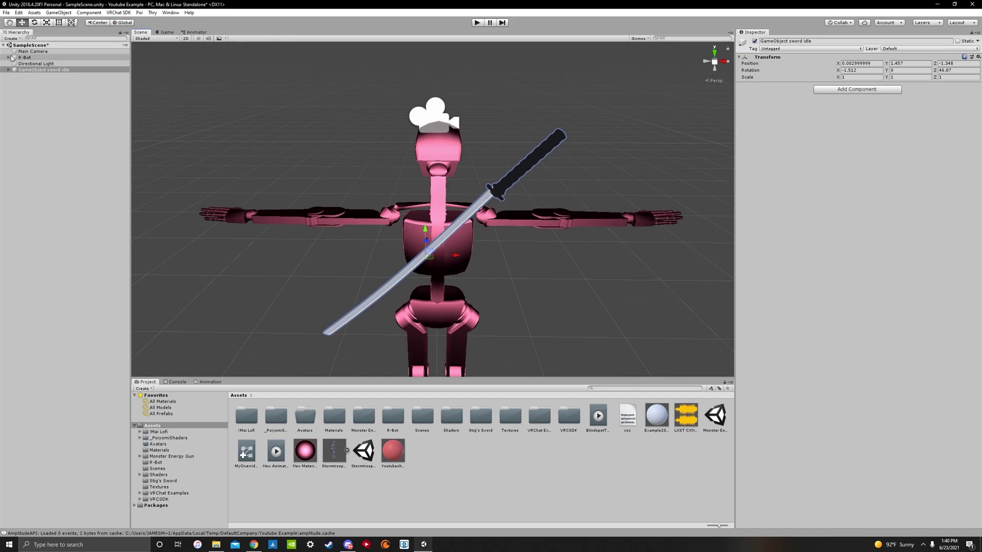
Step: Expand the R-Bot skeleton through hips, abdomen and abdomen2 to chest, and check its neck and shoulder.L bones
{"action": "left_click", "coordinate": [9, 57]}
{"action": "left_click", "coordinate": [14, 70]}
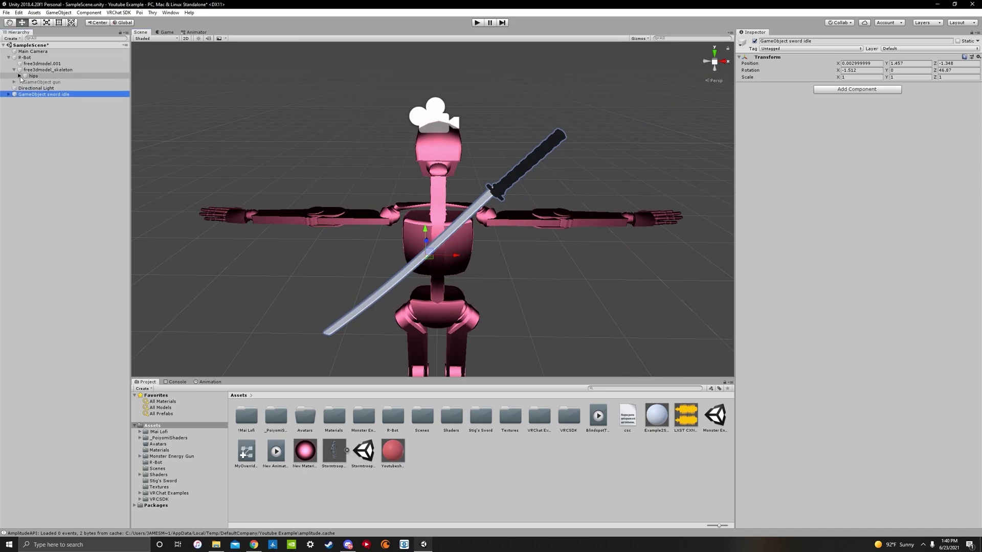
{"action": "left_click", "coordinate": [20, 76]}
{"action": "left_click", "coordinate": [24, 82]}
{"action": "left_click", "coordinate": [30, 88]}
{"action": "left_click", "coordinate": [35, 94]}
{"action": "left_click", "coordinate": [55, 101]}
{"action": "left_click", "coordinate": [41, 113]}
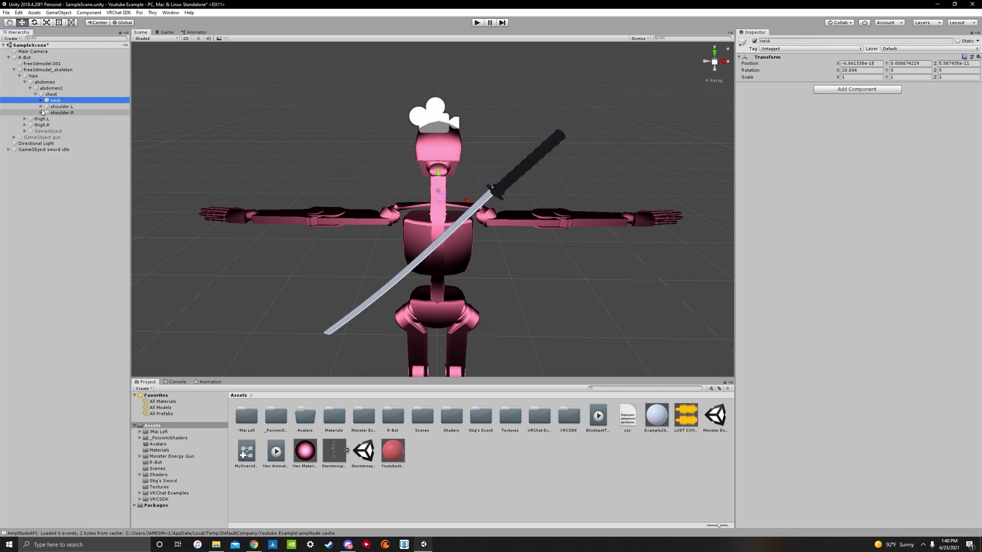
{"action": "double_click", "coordinate": [57, 106]}
{"action": "scroll", "coordinate": [475, 281], "scroll_direction": "up", "scroll_amount": 10}
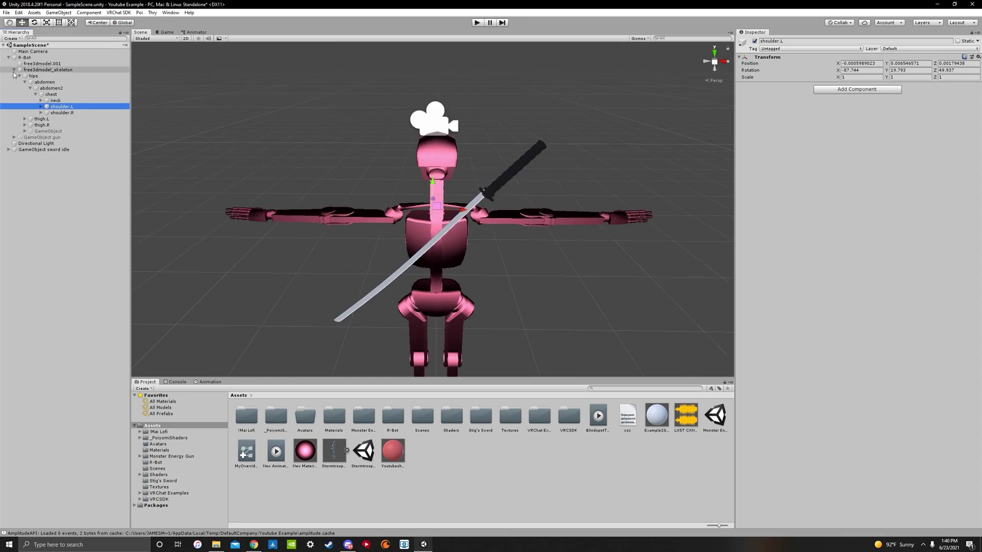
Step: Check the location of the chest bone and parent GameObject sword idle to it
{"action": "double_click", "coordinate": [51, 94]}
{"action": "scroll", "coordinate": [268, 193], "scroll_direction": "down", "scroll_amount": 2}
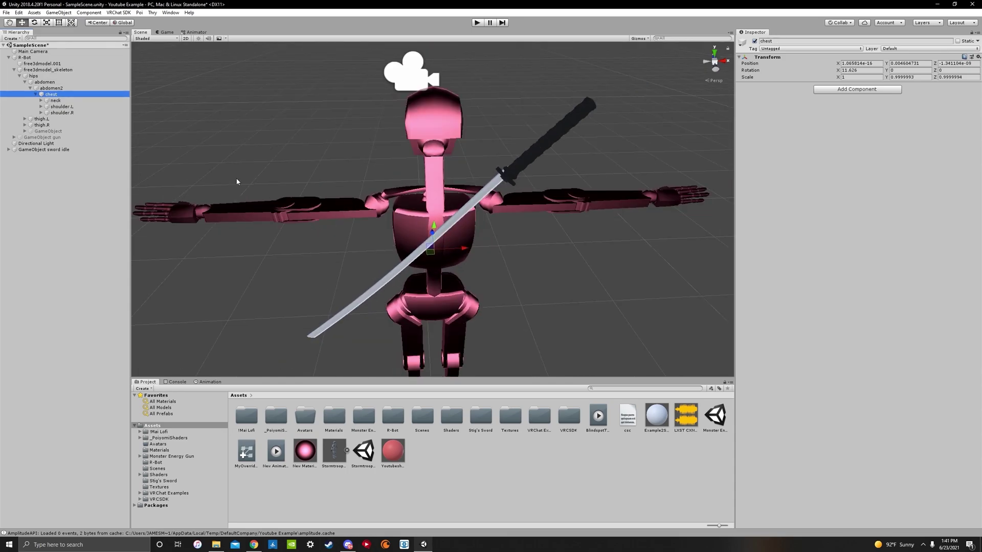
{"action": "scroll", "coordinate": [354, 214], "scroll_direction": "down", "scroll_amount": 2}
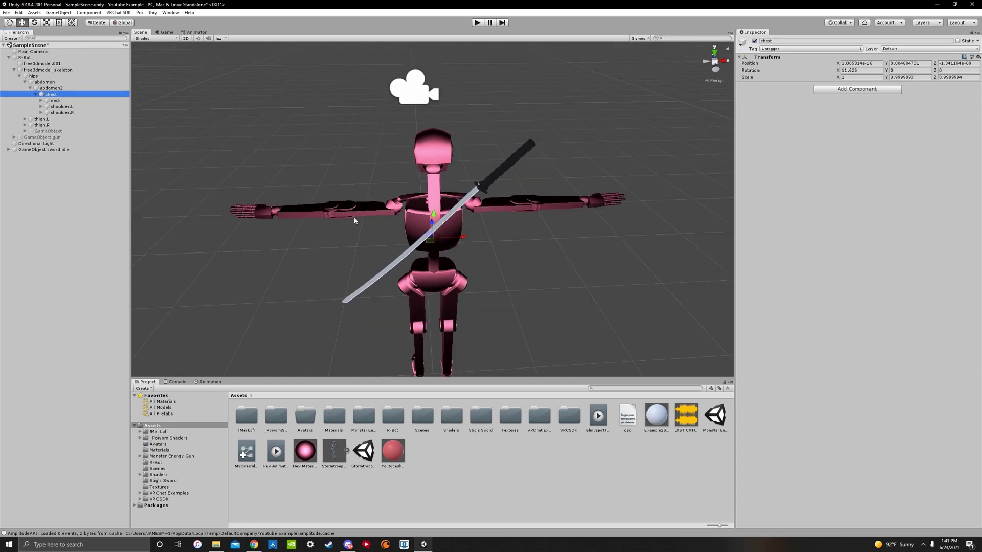
{"action": "scroll", "coordinate": [333, 254], "scroll_direction": "up", "scroll_amount": 5}
{"action": "scroll", "coordinate": [310, 221], "scroll_direction": "down", "scroll_amount": 3}
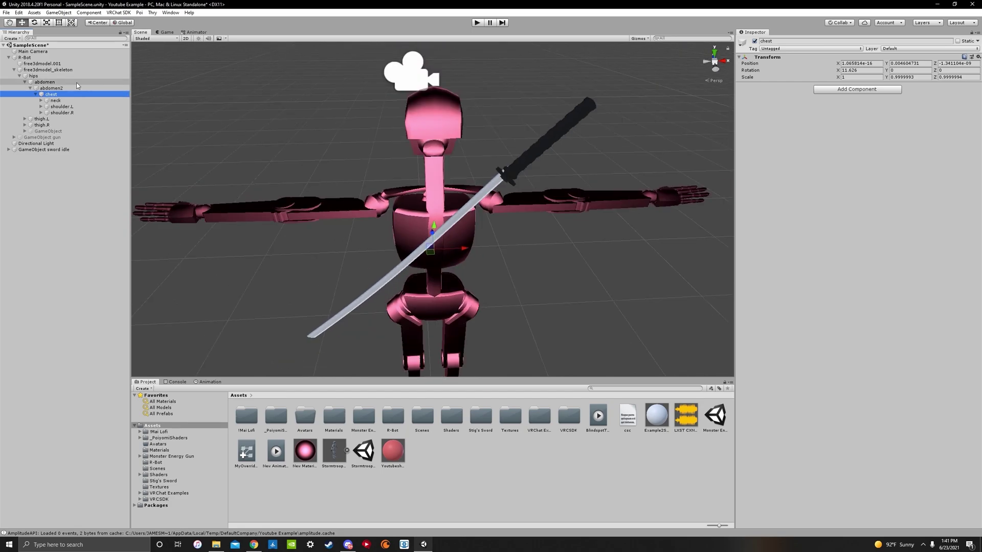
{"action": "scroll", "coordinate": [290, 196], "scroll_direction": "up", "scroll_amount": 3}
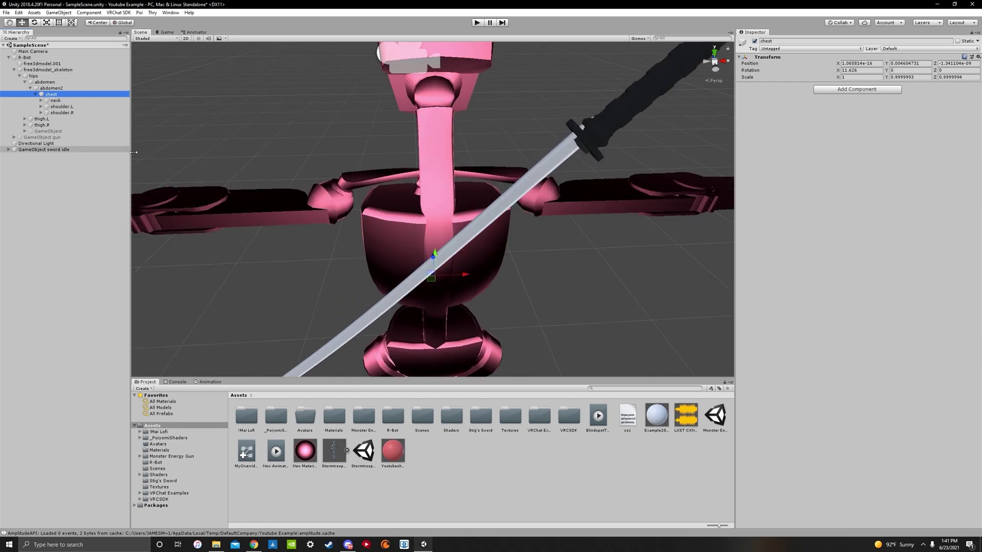
{"action": "scroll", "coordinate": [204, 208], "scroll_direction": "down", "scroll_amount": 2}
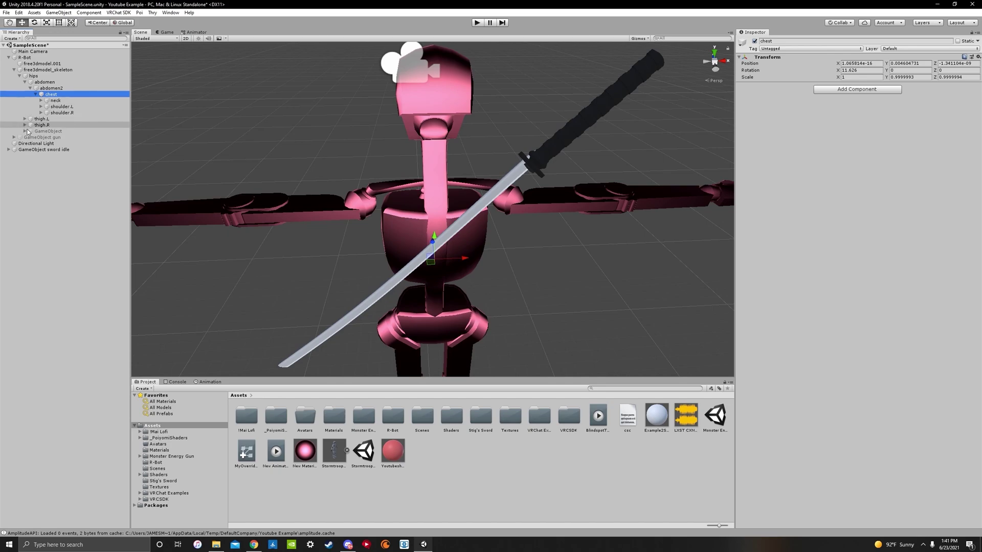
{"action": "left_click", "coordinate": [40, 150]}
{"action": "mouse_move", "coordinate": [40, 151]}
{"action": "left_mouse_down"}
{"action": "mouse_move", "coordinate": [63, 144]}
{"action": "mouse_move", "coordinate": [58, 95]}
{"action": "left_mouse_up"}
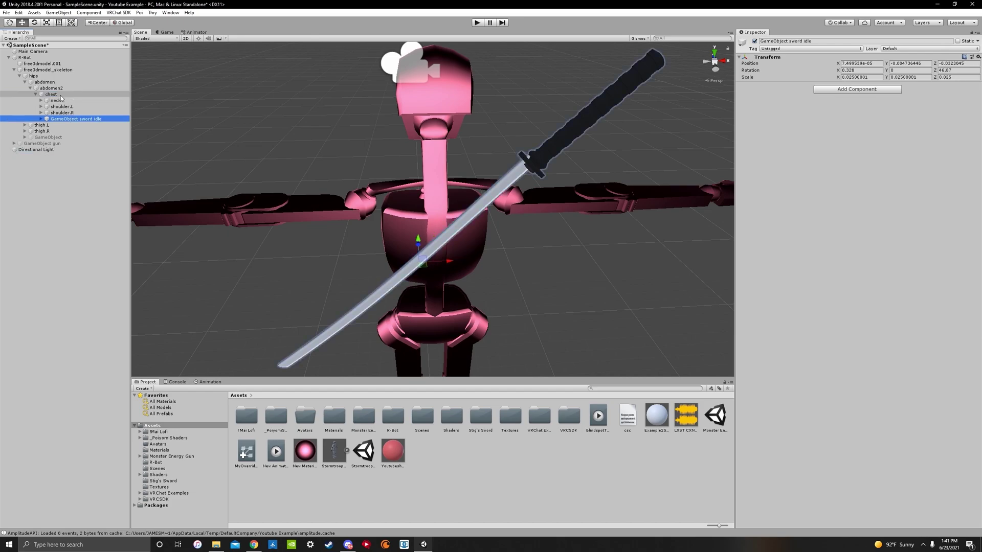
{"action": "scroll", "coordinate": [169, 167], "scroll_direction": "down", "scroll_amount": 5}
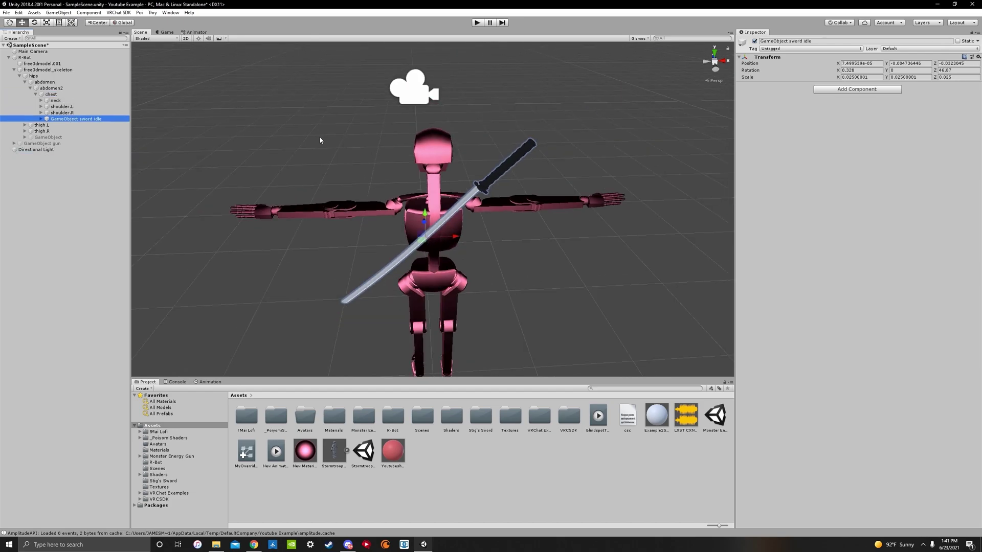
Step: Run the scene in play mode and select R-Bot in the Scene view to check the sword's attachment to its back
{"action": "left_click", "coordinate": [558, 177]}
{"action": "right_click_drag", "start_coordinate": [558, 177], "coordinate": [358, 191]}
{"action": "left_click_drag", "start_coordinate": [358, 191], "coordinate": [292, 163], "text": "alt"}
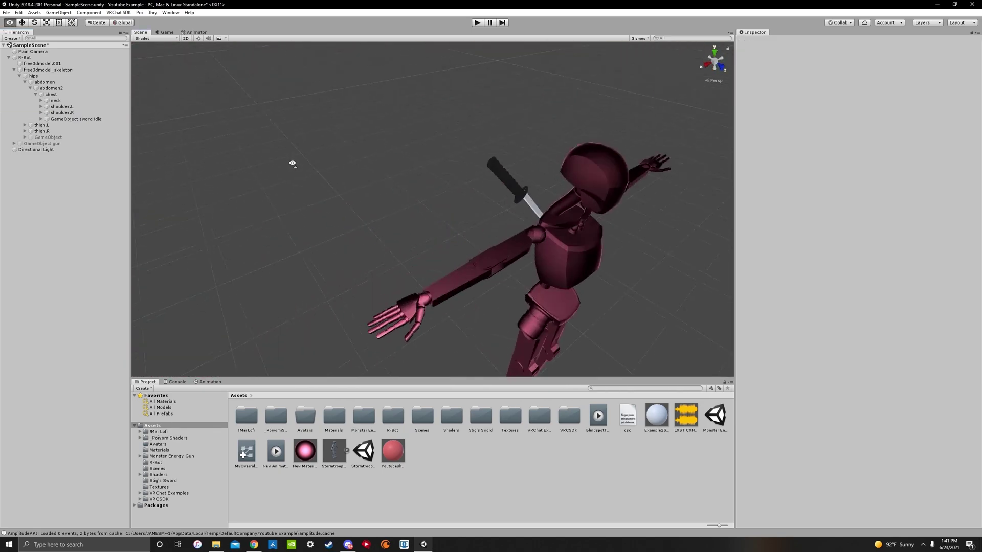
{"action": "scroll", "coordinate": [293, 163], "scroll_direction": "down", "scroll_amount": 5}
{"action": "left_click", "coordinate": [477, 22]}
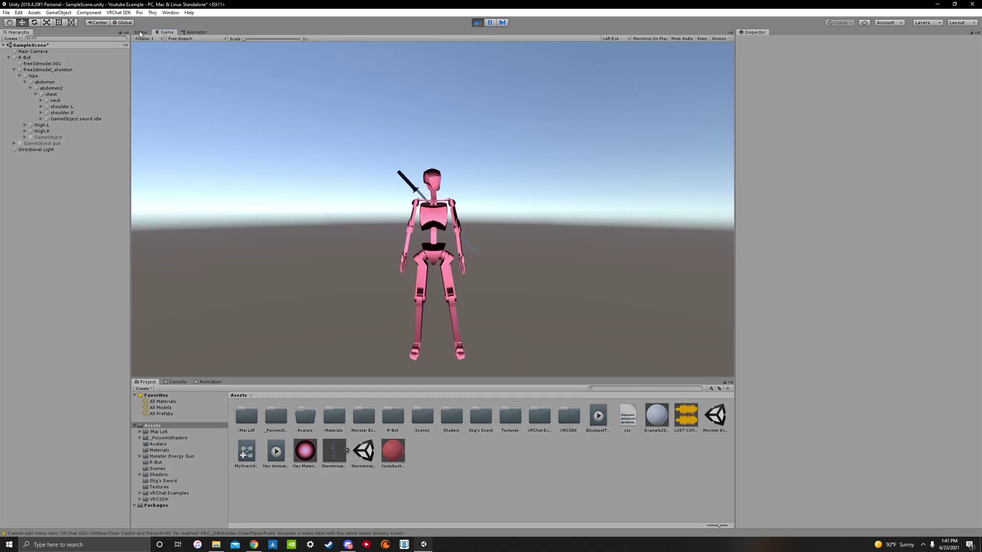
{"action": "left_click", "coordinate": [140, 33]}
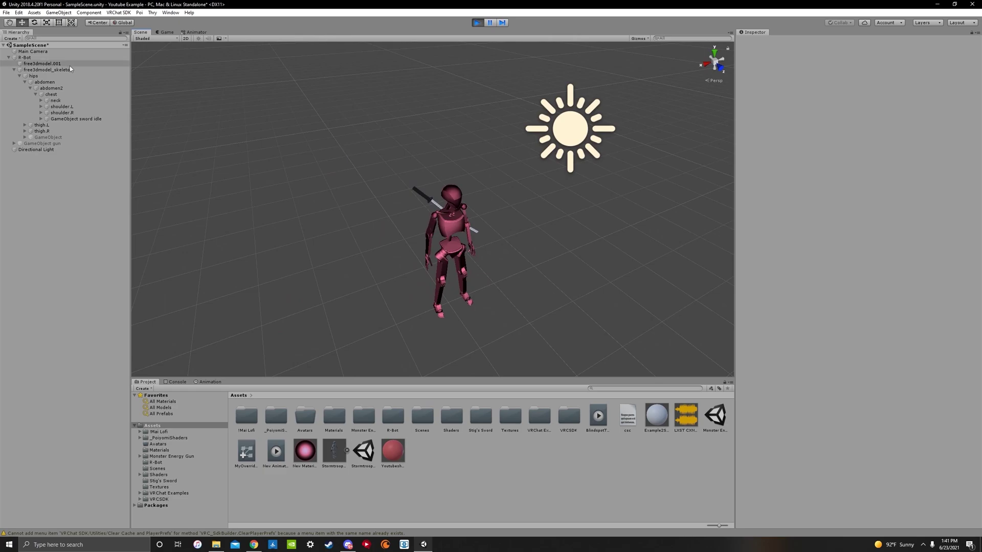
{"action": "left_click", "coordinate": [30, 58]}
{"action": "scroll", "coordinate": [454, 303], "scroll_direction": "down", "scroll_amount": 2}
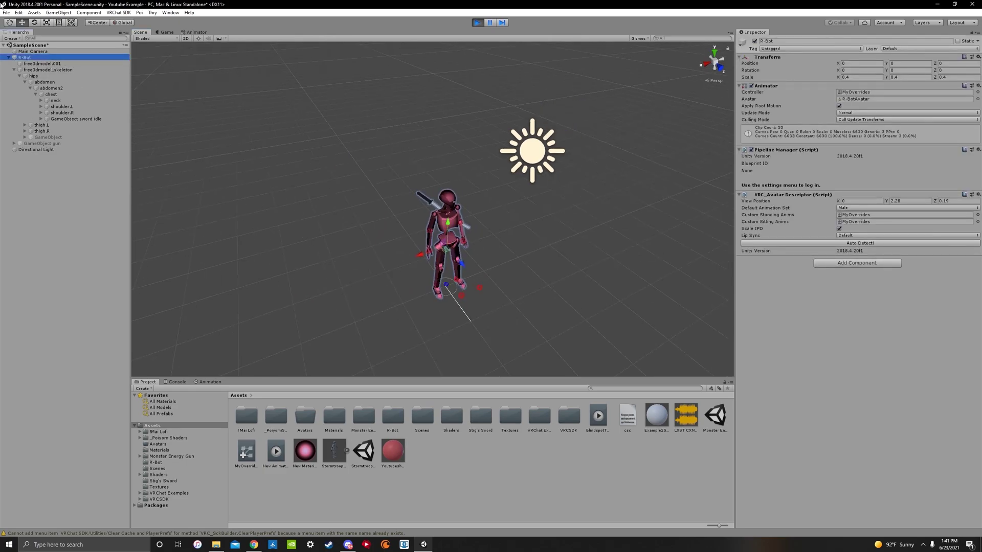
Step: Move R-Bot around the scene in play mode to test that the sword follows its back
{"action": "left_click_drag", "start_coordinate": [422, 252], "coordinate": [328, 288]}
{"action": "right_click_drag", "start_coordinate": [328, 288], "coordinate": [317, 263]}
{"action": "scroll", "coordinate": [317, 264], "scroll_direction": "up", "scroll_amount": 3}
{"action": "scroll", "coordinate": [317, 264], "scroll_direction": "down", "scroll_amount": 3}
{"action": "left_click_drag", "start_coordinate": [323, 236], "coordinate": [405, 329]}
Step: Undo the R-Bot moves and exit play mode
{"action": "key", "text": "ctrl+z"}
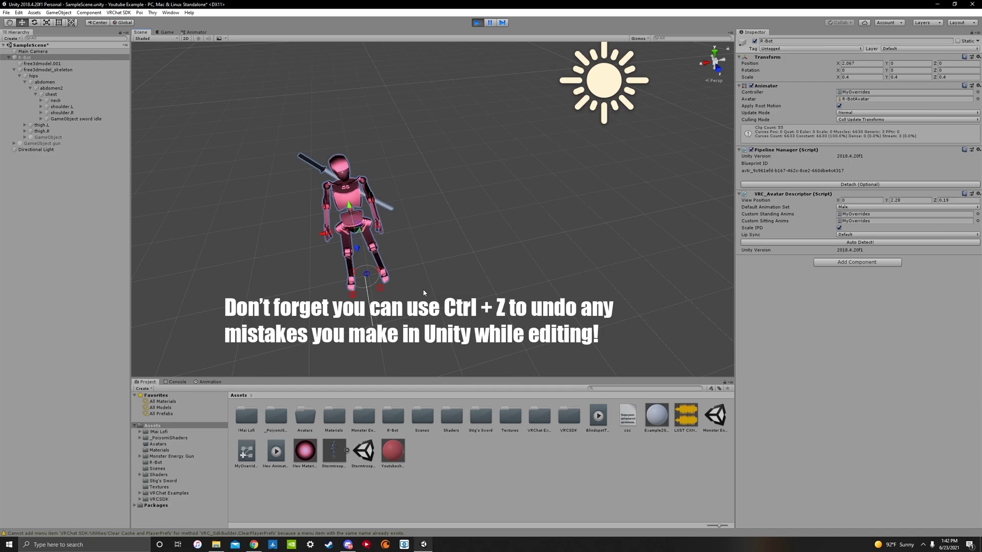
{"action": "key", "text": "ctrl+z"}
{"action": "key", "text": "ctrl+z"}
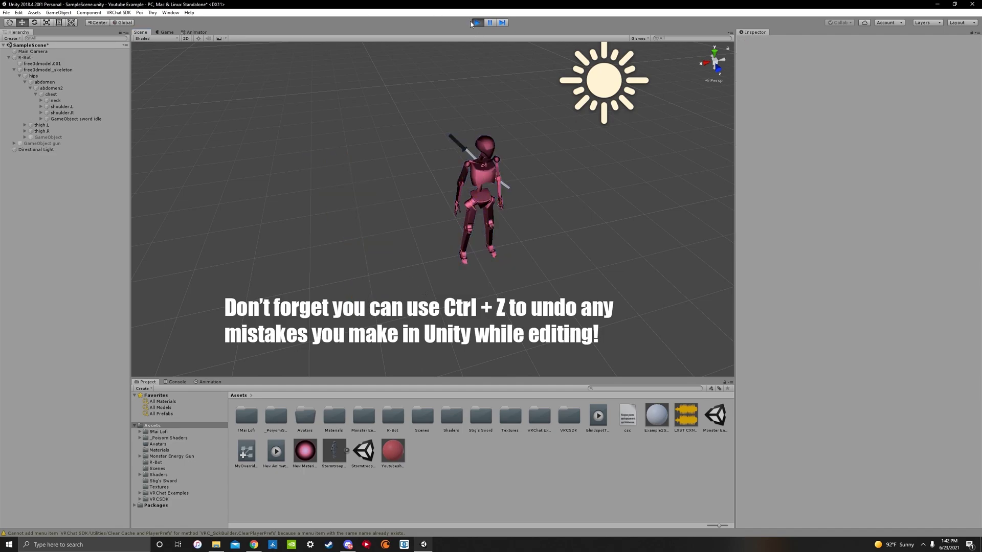
{"action": "left_click", "coordinate": [477, 22]}
Step: Examine the avatar's outstretched right arm and the sword on its back from different angles and distances
{"action": "scroll", "coordinate": [501, 281], "scroll_direction": "down", "scroll_amount": 3}
{"action": "right_click_drag", "start_coordinate": [501, 283], "coordinate": [504, 257]}
{"action": "key", "text": "w"}
{"action": "key", "text": "s"}
{"action": "key", "text": "w"}
{"action": "key", "text": "w"}
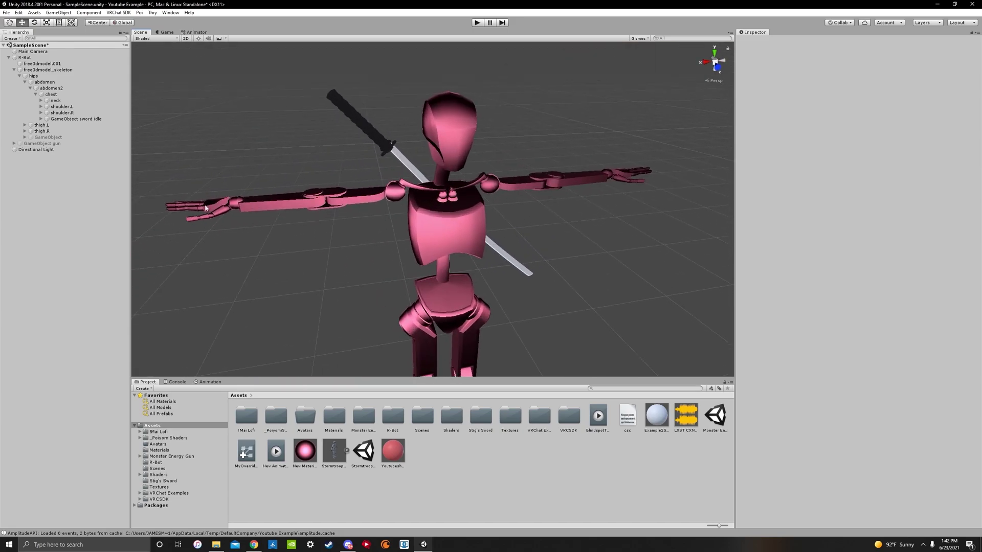
{"action": "scroll", "coordinate": [312, 186], "scroll_direction": "down", "scroll_amount": 5}
{"action": "scroll", "coordinate": [308, 188], "scroll_direction": "up", "scroll_amount": 8}
{"action": "left_click_drag", "start_coordinate": [308, 188], "coordinate": [305, 216], "text": "alt"}
{"action": "scroll", "coordinate": [306, 216], "scroll_direction": "down", "scroll_amount": 8}
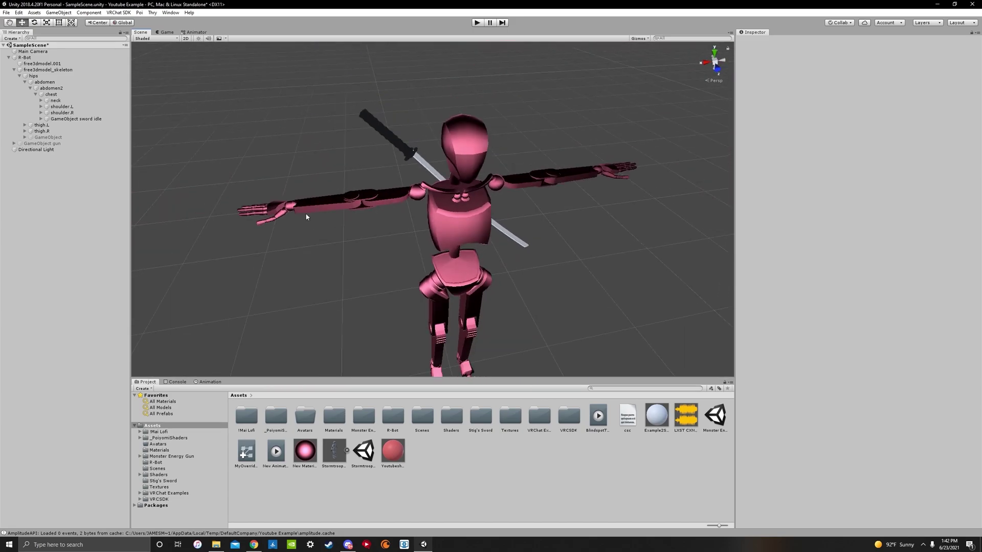
Step: Duplicate GameObject sword idle, placing the copy at the hierarchy's root level under the name GameObject sword toggle
{"action": "left_click", "coordinate": [76, 119]}
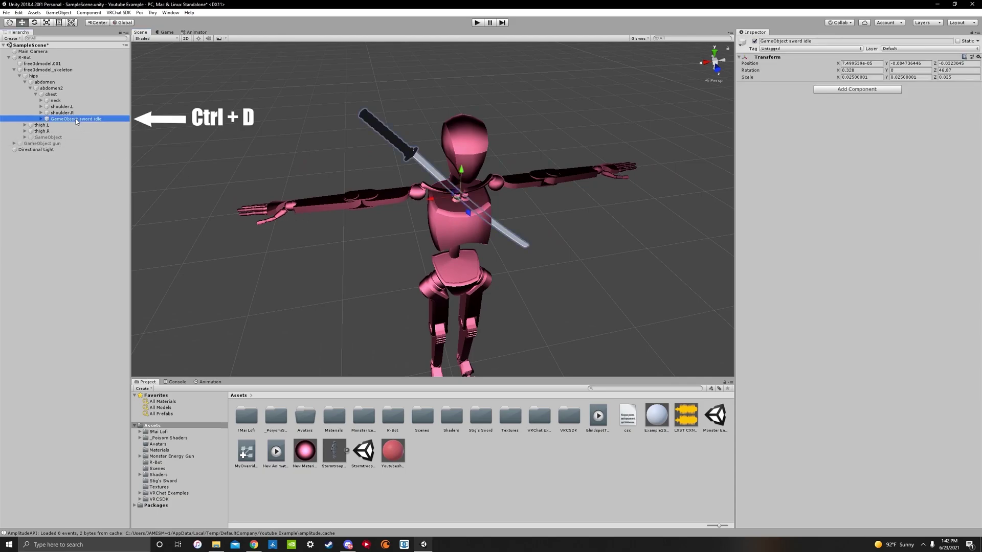
{"action": "key", "text": "ctrl+d"}
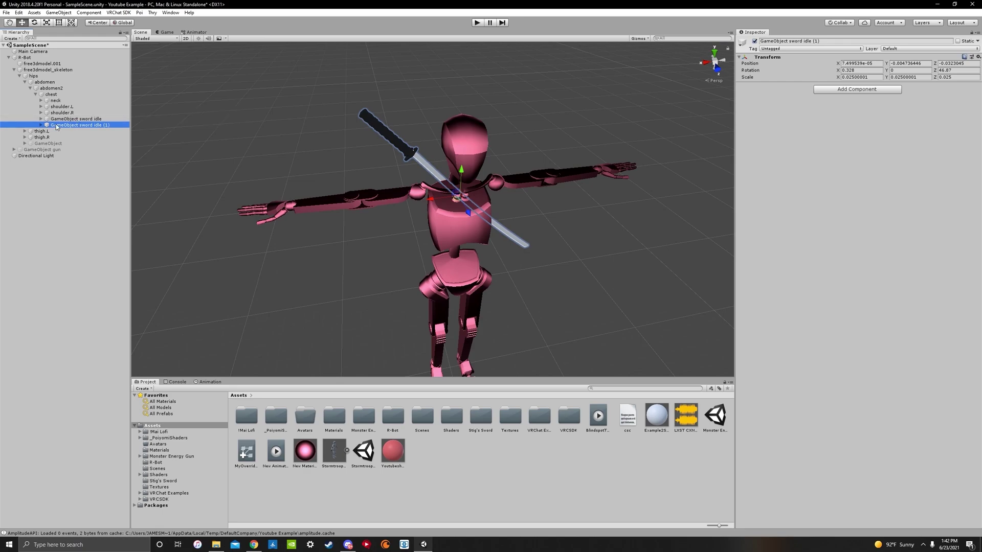
{"action": "left_click_drag", "start_coordinate": [57, 127], "coordinate": [57, 171]}
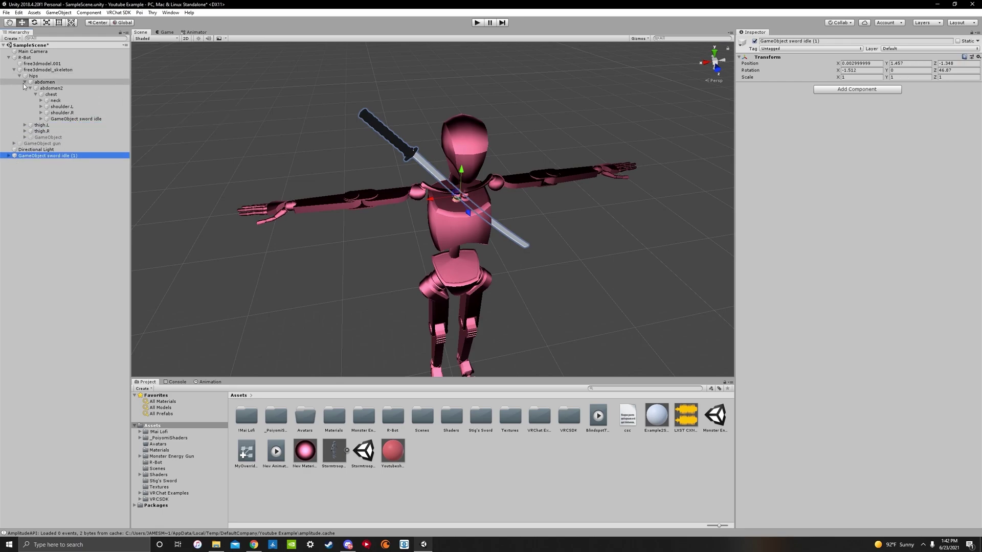
{"action": "right_click", "coordinate": [83, 157]}
{"action": "left_click", "coordinate": [103, 179]}
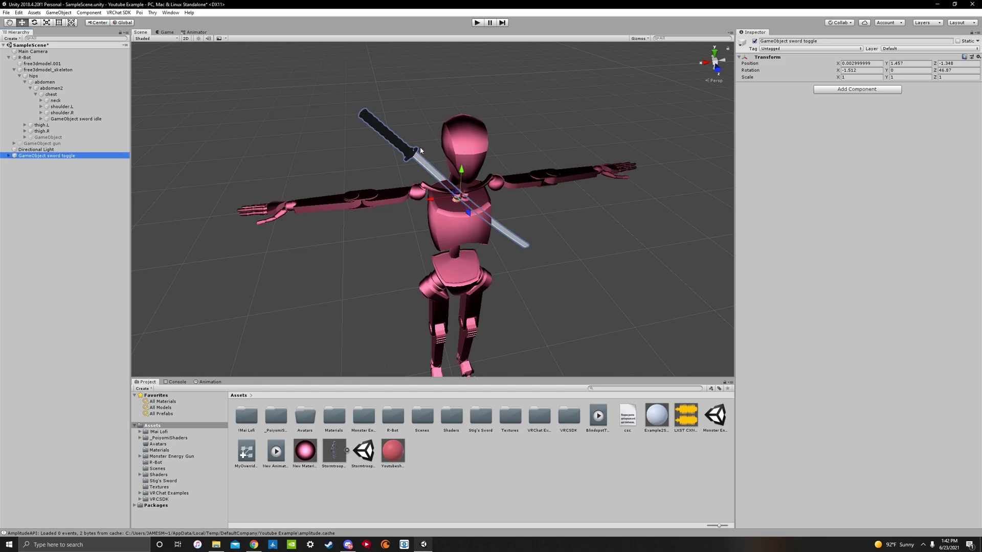
Step: Move and rotate GameObject sword toggle so that its handle lies across the avatar's right palm
{"action": "left_click_drag", "start_coordinate": [467, 210], "coordinate": [489, 176]}
{"action": "left_click_drag", "start_coordinate": [493, 282], "coordinate": [522, 286]}
{"action": "left_click_drag", "start_coordinate": [463, 259], "coordinate": [261, 276]}
{"action": "key", "text": "s"}
{"action": "right_click_drag", "start_coordinate": [401, 224], "coordinate": [595, 208]}
{"action": "key", "text": "w"}
{"action": "left_click_drag", "start_coordinate": [594, 208], "coordinate": [405, 244], "text": "alt"}
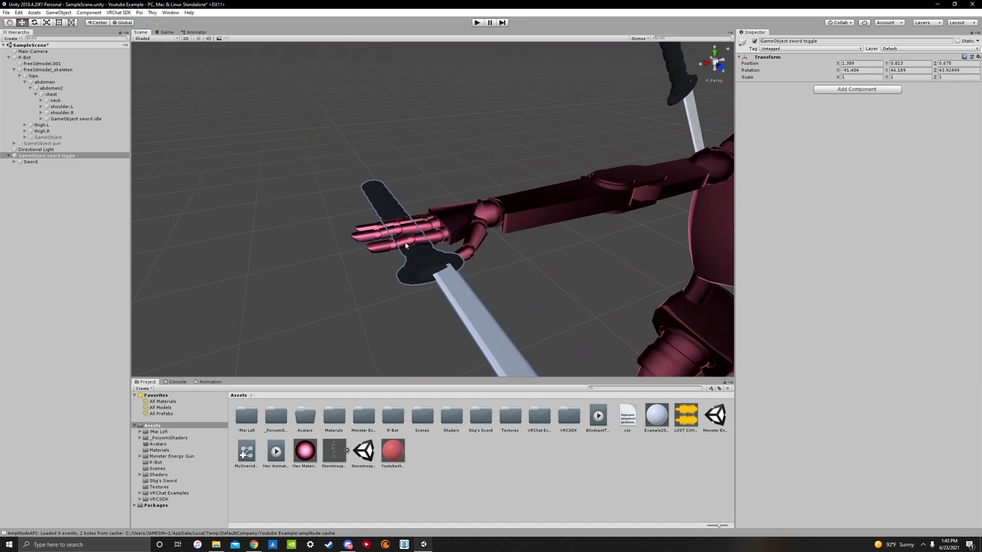
Step: Compare the Pivot and Center gizmo placements for GameObject sword toggle, finishing with Center
{"action": "right_click_drag", "start_coordinate": [486, 263], "coordinate": [520, 281]}
{"action": "scroll", "coordinate": [498, 262], "scroll_direction": "down", "scroll_amount": 8}
{"action": "scroll", "coordinate": [475, 266], "scroll_direction": "up", "scroll_amount": 6}
{"action": "left_click_drag", "start_coordinate": [519, 280], "coordinate": [559, 242], "text": "alt"}
{"action": "left_click", "coordinate": [100, 25]}
{"action": "left_click_drag", "start_coordinate": [337, 185], "coordinate": [351, 183], "text": "alt"}
{"action": "scroll", "coordinate": [351, 184], "scroll_direction": "down", "scroll_amount": 10}
{"action": "left_click", "coordinate": [99, 23]}
{"action": "left_click", "coordinate": [100, 23]}
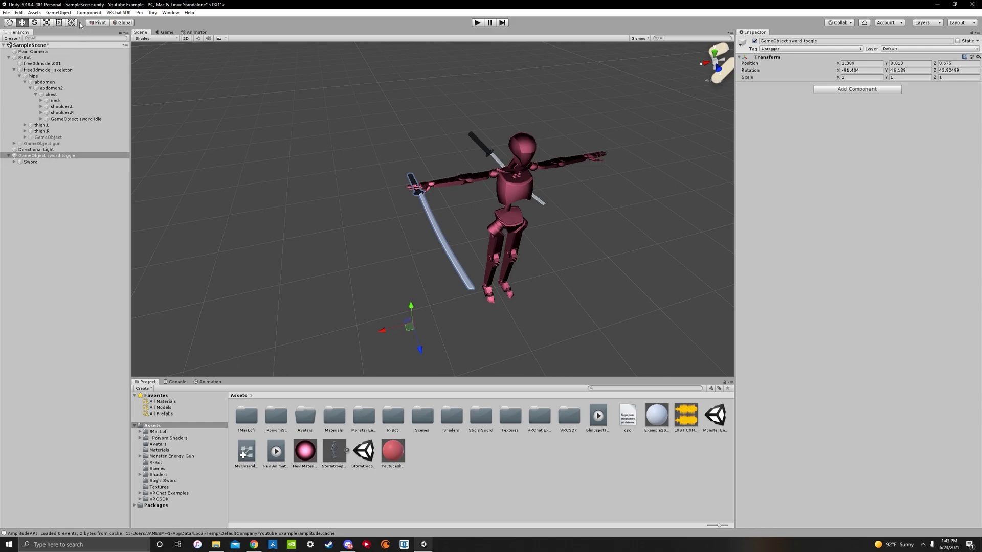
{"action": "left_click", "coordinate": [100, 23]}
Step: Fine-tune GameObject sword toggle's position in the right hand to about X 1.366, Y 0.815, Z 0.716 and collapse its children
{"action": "scroll", "coordinate": [494, 267], "scroll_direction": "up", "scroll_amount": 3}
{"action": "mouse_move", "coordinate": [443, 265]}
{"action": "left_mouse_down"}
{"action": "mouse_move", "coordinate": [449, 273]}
{"action": "mouse_move", "coordinate": [425, 257]}
{"action": "left_mouse_up"}
{"action": "right_click_drag", "start_coordinate": [404, 267], "coordinate": [477, 182]}
{"action": "left_click", "coordinate": [427, 228]}
{"action": "left_click", "coordinate": [476, 174]}
{"action": "left_click", "coordinate": [47, 155]}
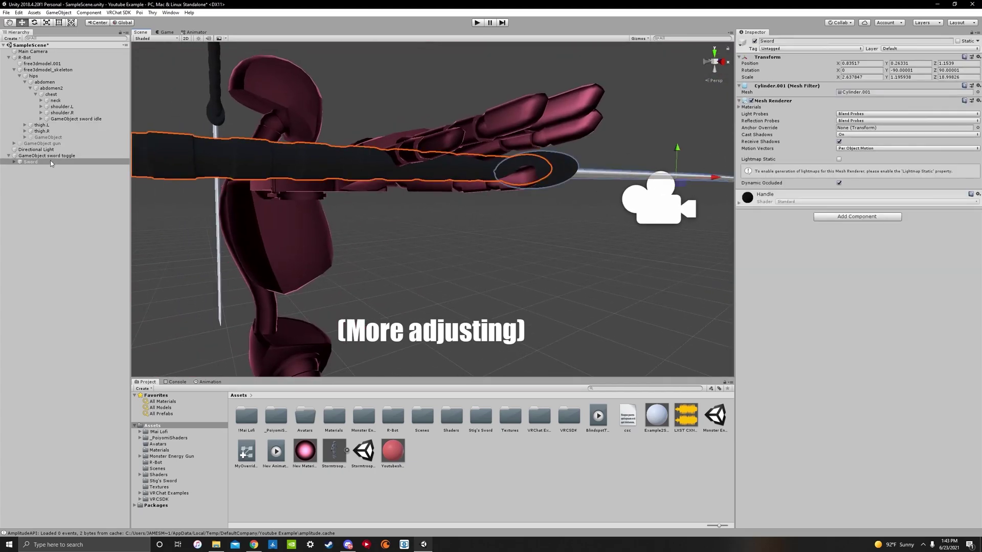
{"action": "left_click_drag", "start_coordinate": [712, 179], "coordinate": [686, 146]}
{"action": "left_click", "coordinate": [644, 200]}
{"action": "left_click", "coordinate": [460, 243]}
{"action": "right_click_drag", "start_coordinate": [461, 243], "coordinate": [351, 258]}
{"action": "left_click", "coordinate": [8, 155]}
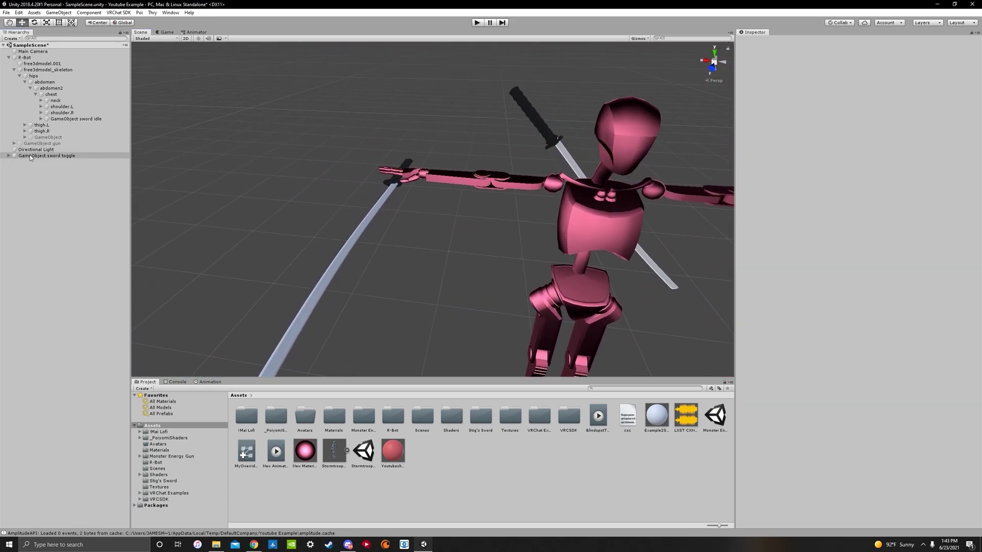
Step: Expand shoulder.R through upper_arm.R and forearm.R to hand.R, and parent GameObject sword toggle to hand.R
{"action": "left_click", "coordinate": [32, 156]}
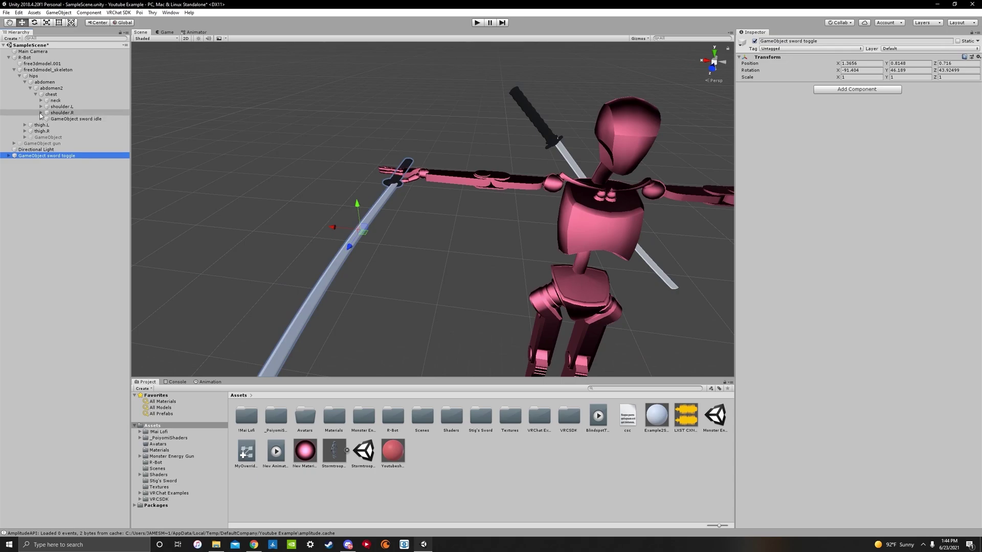
{"action": "left_click", "coordinate": [40, 113]}
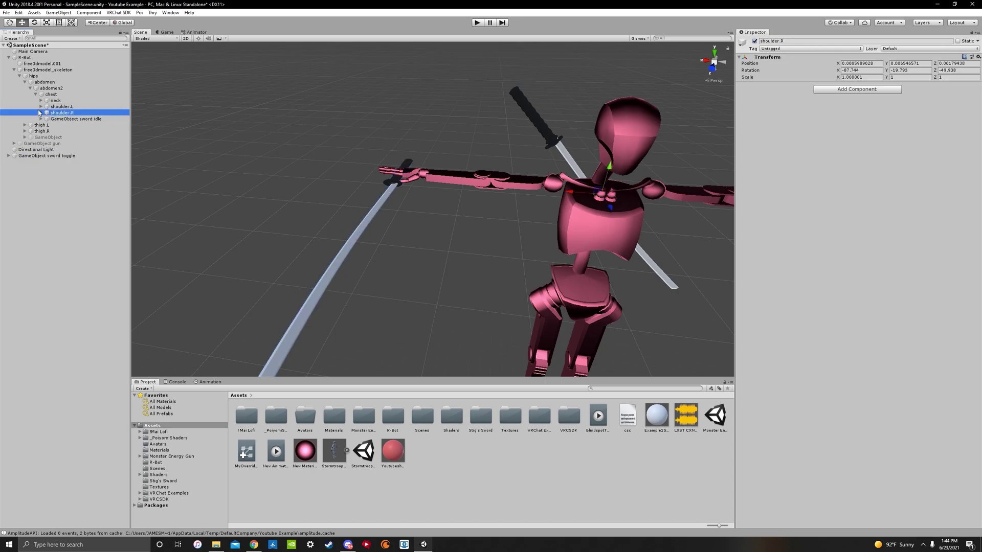
{"action": "left_click", "coordinate": [40, 113]}
{"action": "left_click", "coordinate": [47, 120]}
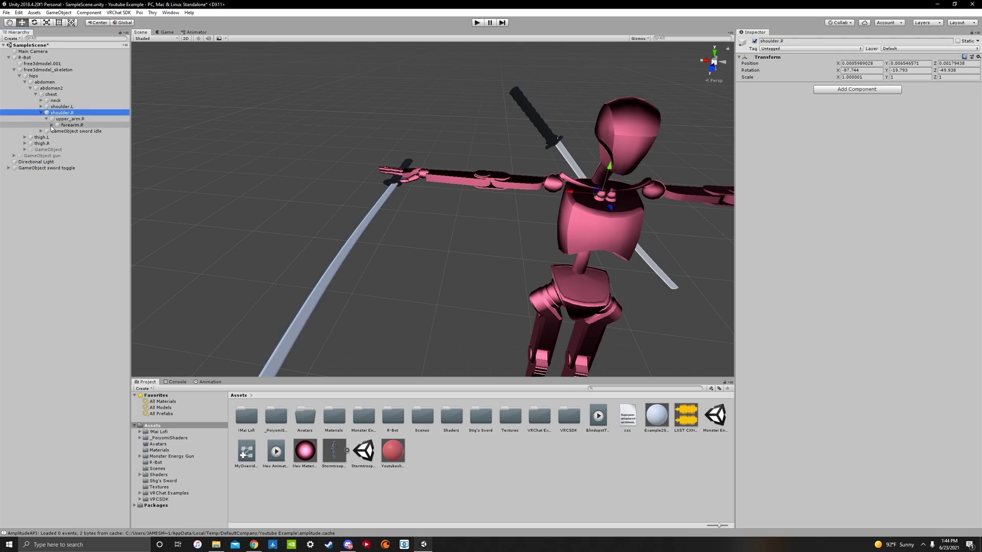
{"action": "left_click", "coordinate": [51, 126]}
{"action": "left_click", "coordinate": [56, 131]}
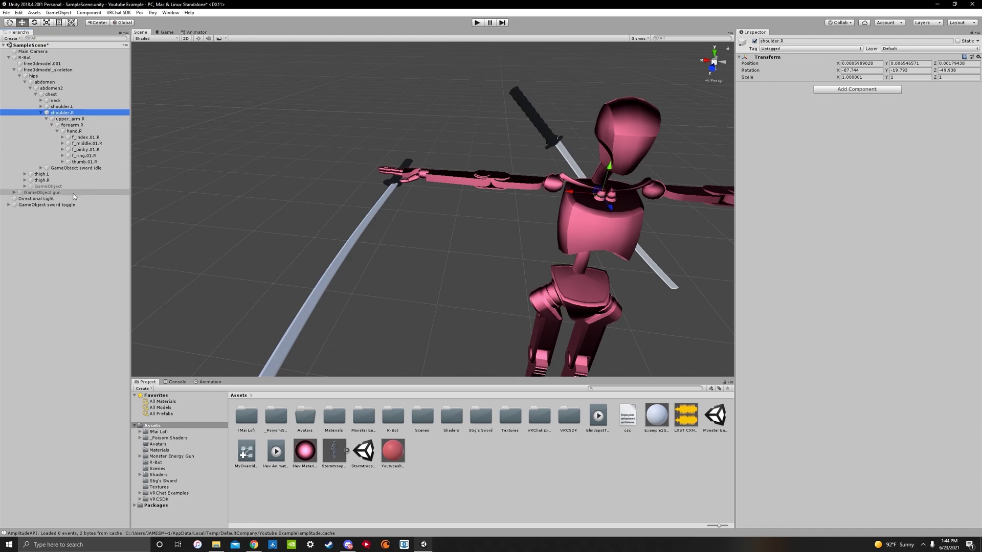
{"action": "left_click_drag", "start_coordinate": [39, 205], "coordinate": [78, 132]}
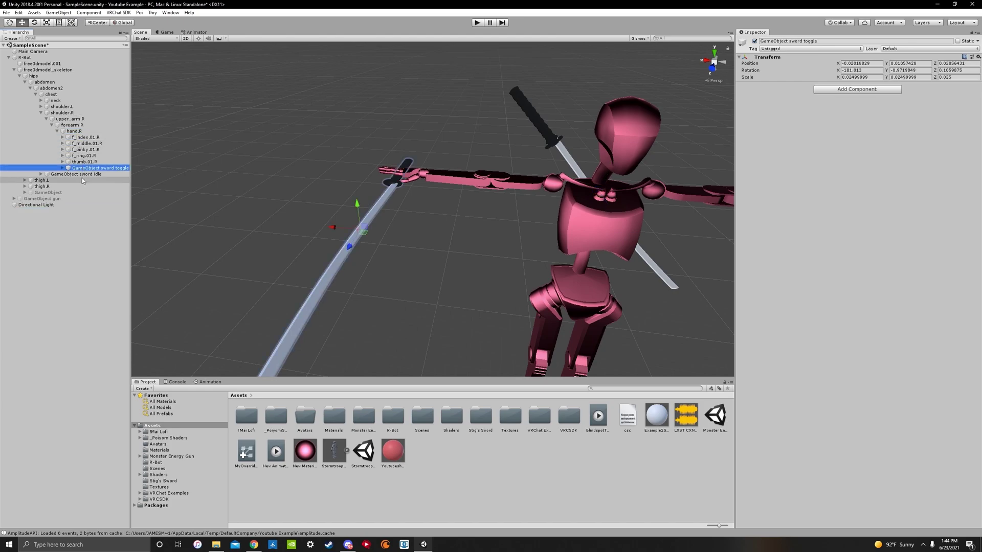
Step: Examine how the sword sits in the avatar's right hand from different distances and angles
{"action": "scroll", "coordinate": [293, 183], "scroll_direction": "down", "scroll_amount": 2}
{"action": "scroll", "coordinate": [293, 182], "scroll_direction": "up", "scroll_amount": 3}
{"action": "scroll", "coordinate": [230, 189], "scroll_direction": "down", "scroll_amount": 3}
{"action": "scroll", "coordinate": [170, 197], "scroll_direction": "up", "scroll_amount": 3}
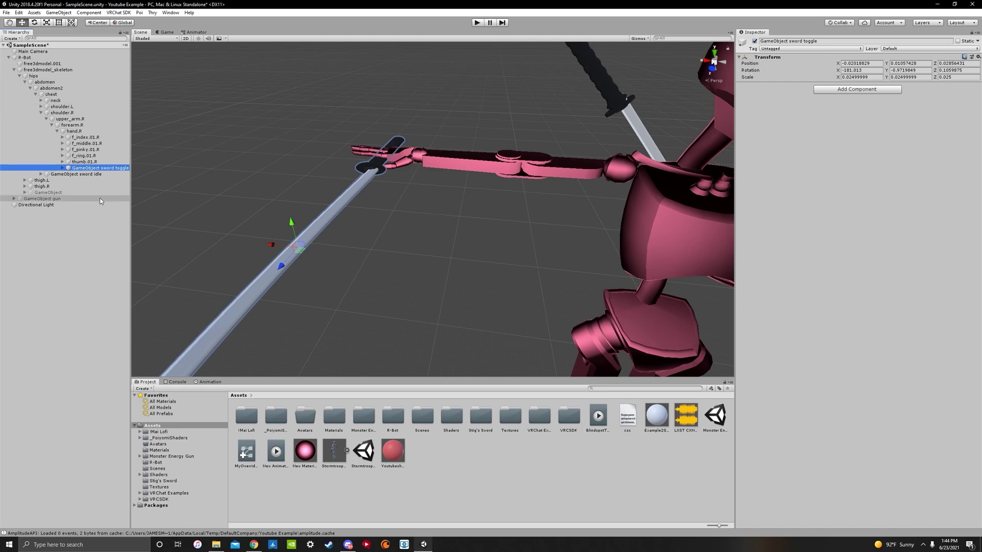
{"action": "scroll", "coordinate": [411, 157], "scroll_direction": "down", "scroll_amount": 4}
{"action": "key", "text": "w"}
{"action": "right_click_drag", "start_coordinate": [423, 159], "coordinate": [478, 187]}
{"action": "key", "text": "w"}
{"action": "key", "text": "s"}
{"action": "scroll", "coordinate": [478, 194], "scroll_direction": "up", "scroll_amount": 3}
{"action": "scroll", "coordinate": [455, 184], "scroll_direction": "down", "scroll_amount": 4}
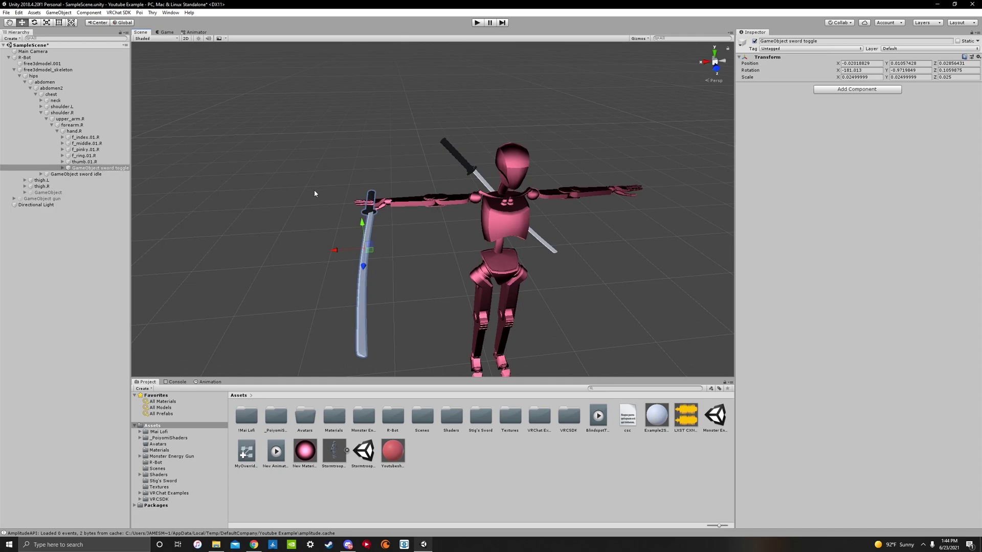
Step: Deactivate GameObject sword toggle and collapse the hand.R and shoulder.R bones
{"action": "left_click", "coordinate": [87, 174]}
{"action": "left_click", "coordinate": [98, 168]}
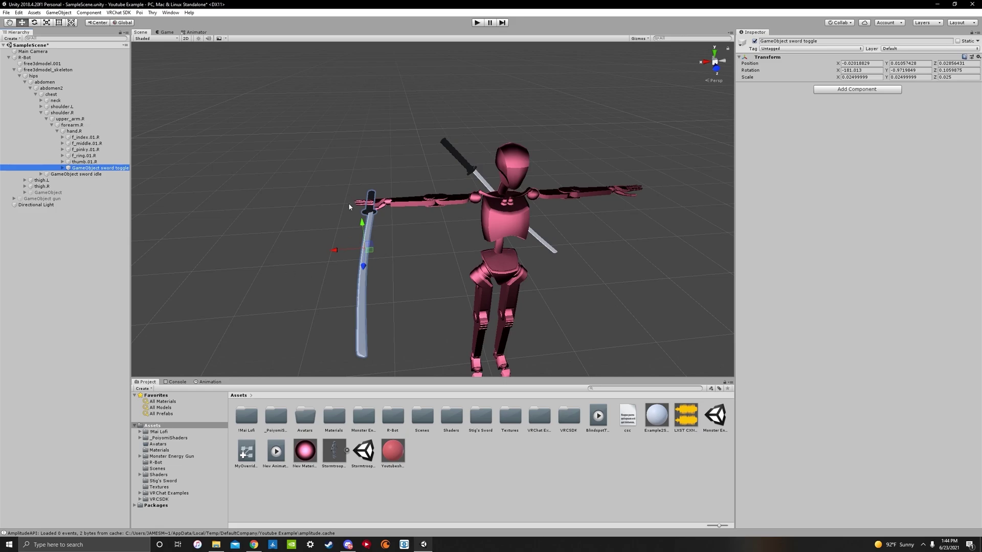
{"action": "left_click", "coordinate": [755, 41]}
{"action": "left_click", "coordinate": [537, 68]}
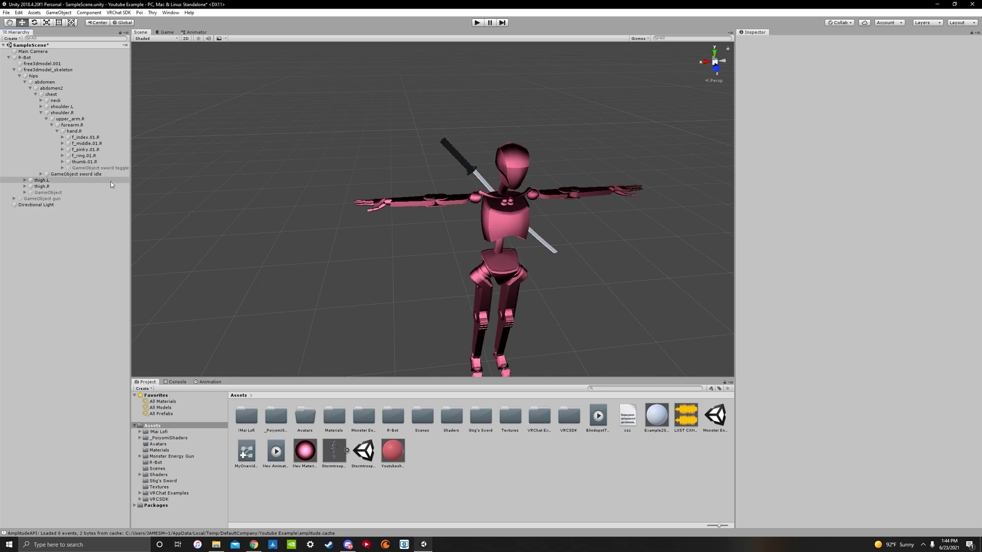
{"action": "left_click", "coordinate": [56, 131]}
{"action": "left_click", "coordinate": [41, 114]}
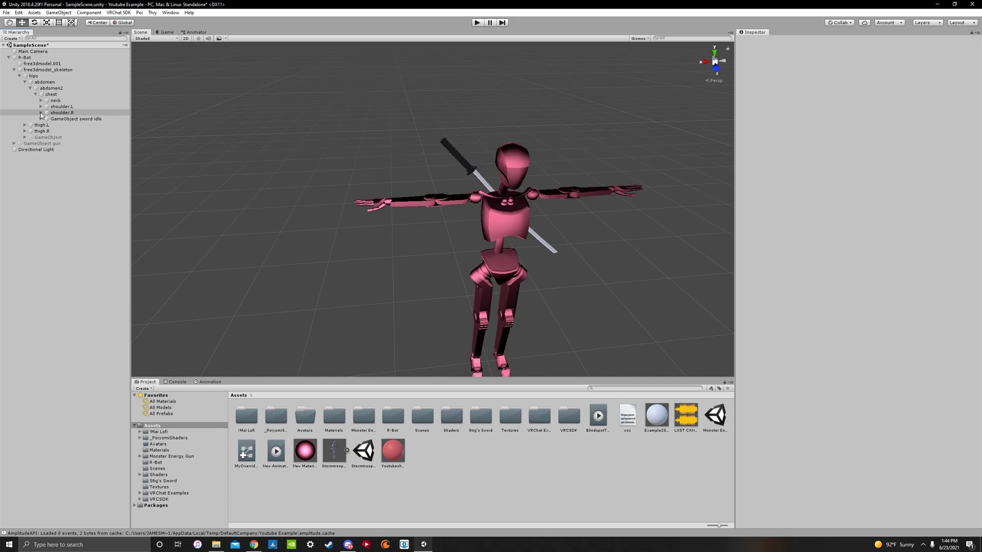
Step: Inspect GameObject sword idle on the avatar's back and collapse the R-Bot hierarchy
{"action": "scroll", "coordinate": [424, 173], "scroll_direction": "up", "scroll_amount": 2}
{"action": "right_click_drag", "start_coordinate": [424, 172], "coordinate": [454, 155]}
{"action": "scroll", "coordinate": [454, 155], "scroll_direction": "up", "scroll_amount": 4}
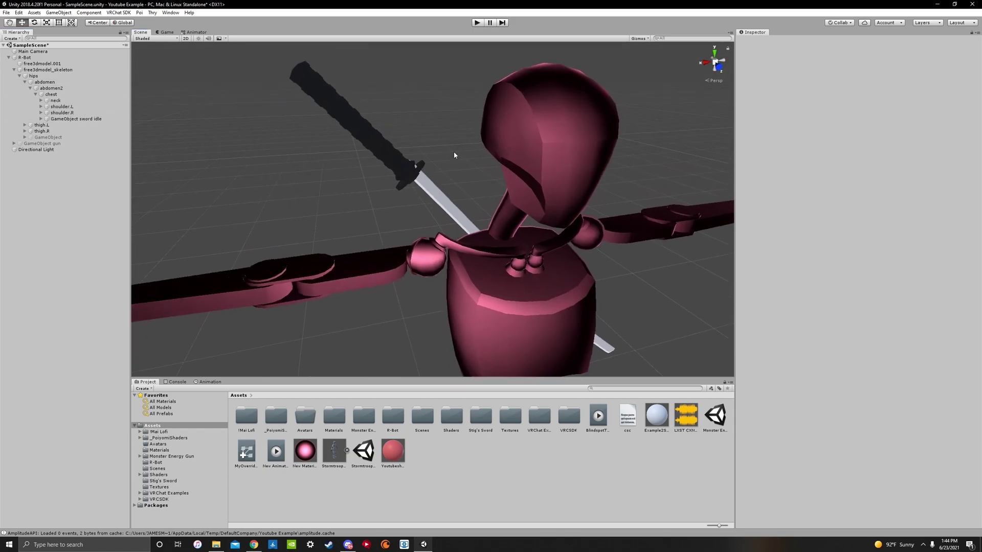
{"action": "left_click", "coordinate": [81, 119]}
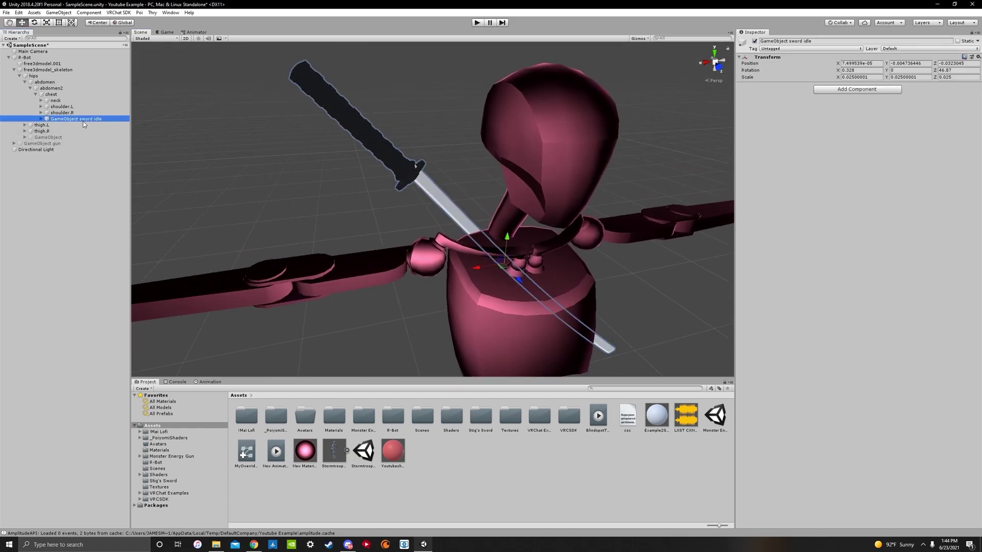
{"action": "left_click", "coordinate": [9, 57]}
{"action": "scroll", "coordinate": [424, 235], "scroll_direction": "down", "scroll_amount": 6}
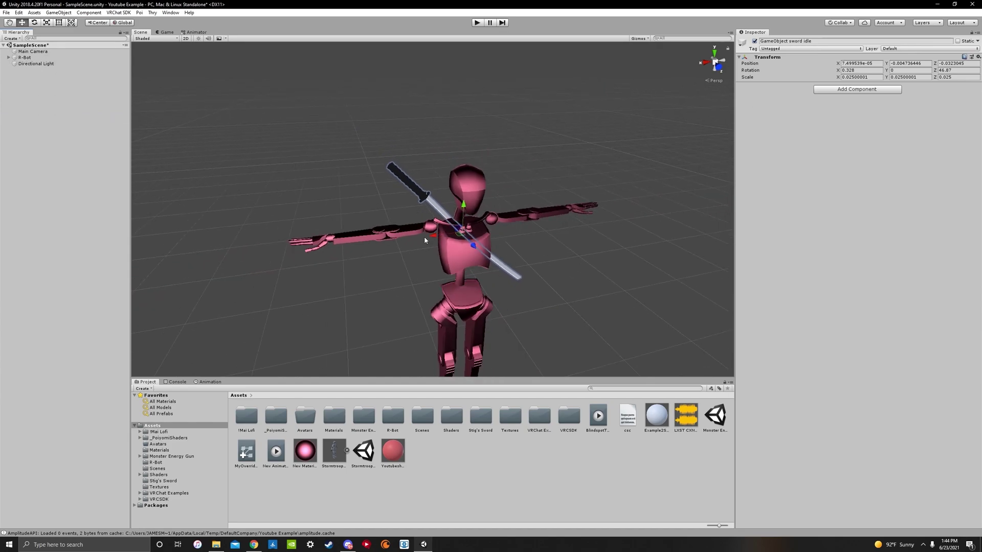
{"action": "left_click_drag", "start_coordinate": [409, 241], "coordinate": [425, 248], "text": "alt"}
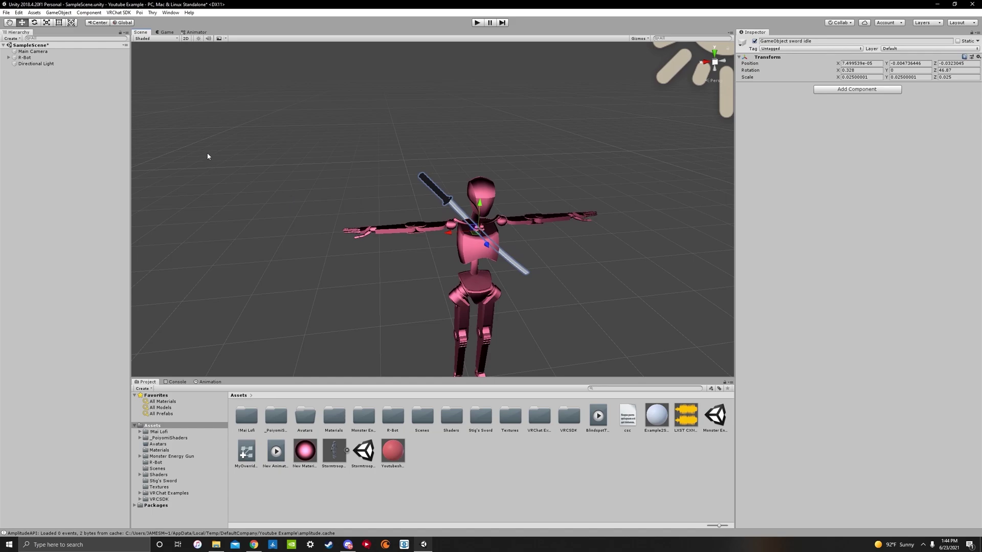
{"action": "scroll", "coordinate": [428, 239], "scroll_direction": "up", "scroll_amount": 5}
{"action": "left_click", "coordinate": [357, 178]}
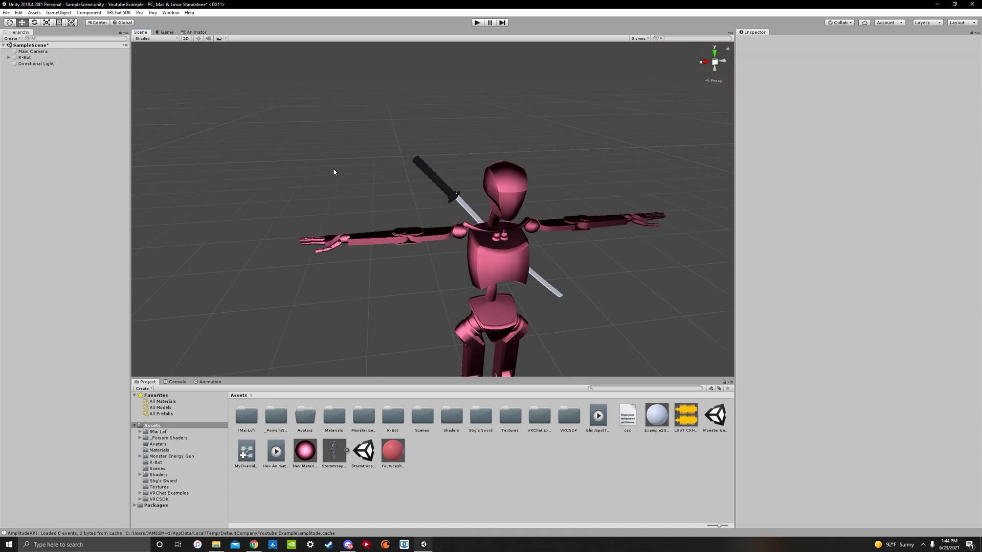
Step: Look up where the Animation window can be opened while R-Bot is selected
{"action": "left_click", "coordinate": [45, 57]}
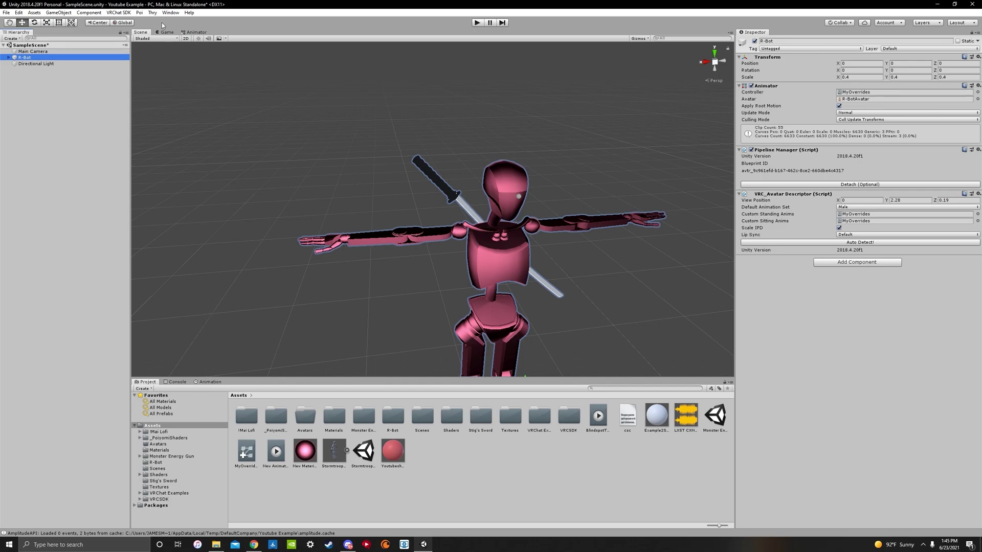
{"action": "left_click", "coordinate": [172, 12]}
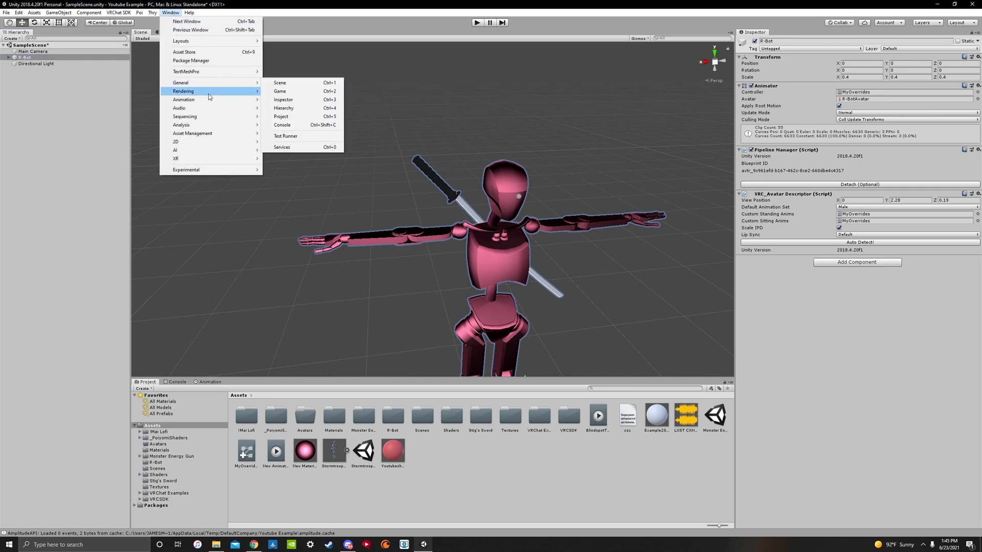
{"action": "mouse_move", "coordinate": [211, 100]}
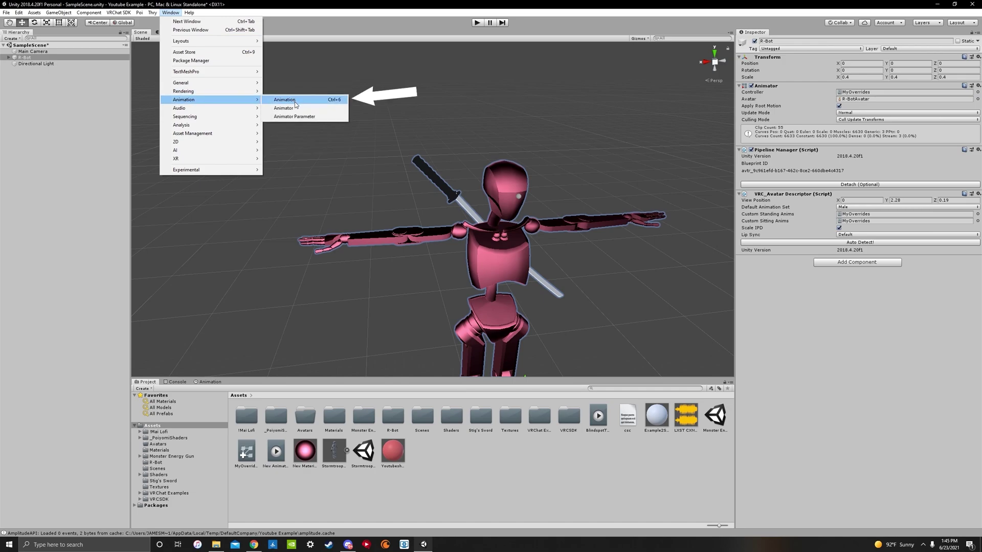
{"action": "left_click", "coordinate": [87, 185]}
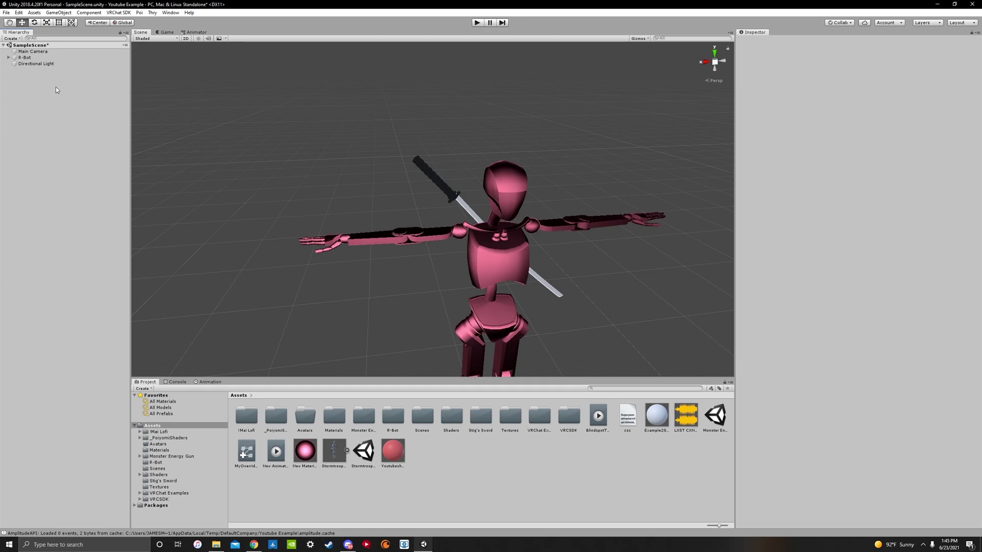
Step: Create a new animation clip for R-Bot named Sword Toggle in the Assets folder
{"action": "left_click", "coordinate": [25, 58]}
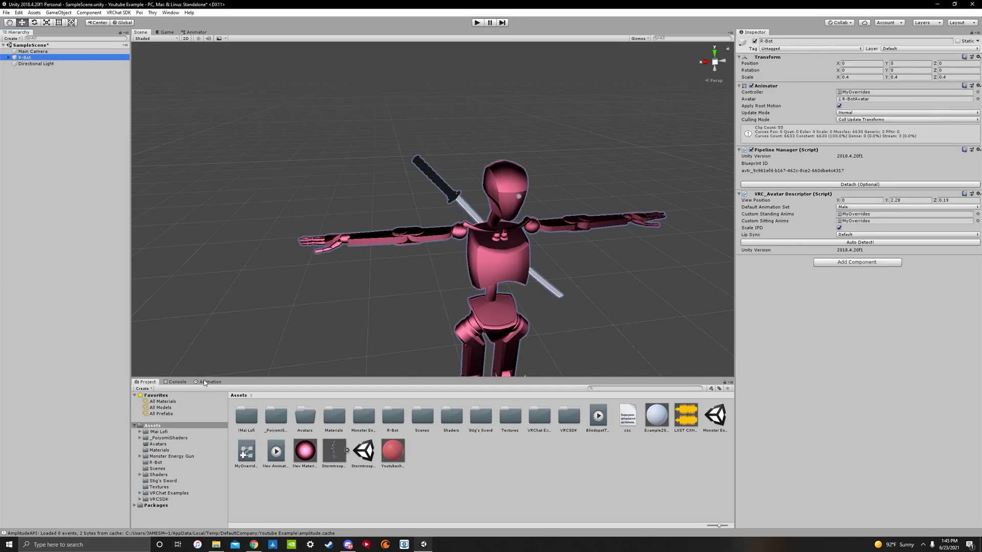
{"action": "left_click", "coordinate": [204, 383]}
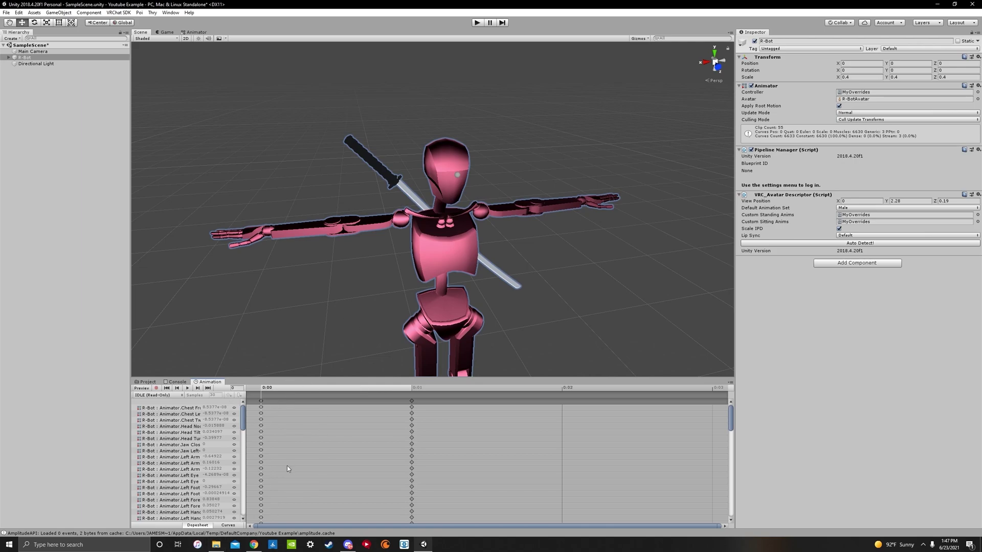
{"action": "left_click", "coordinate": [157, 396]}
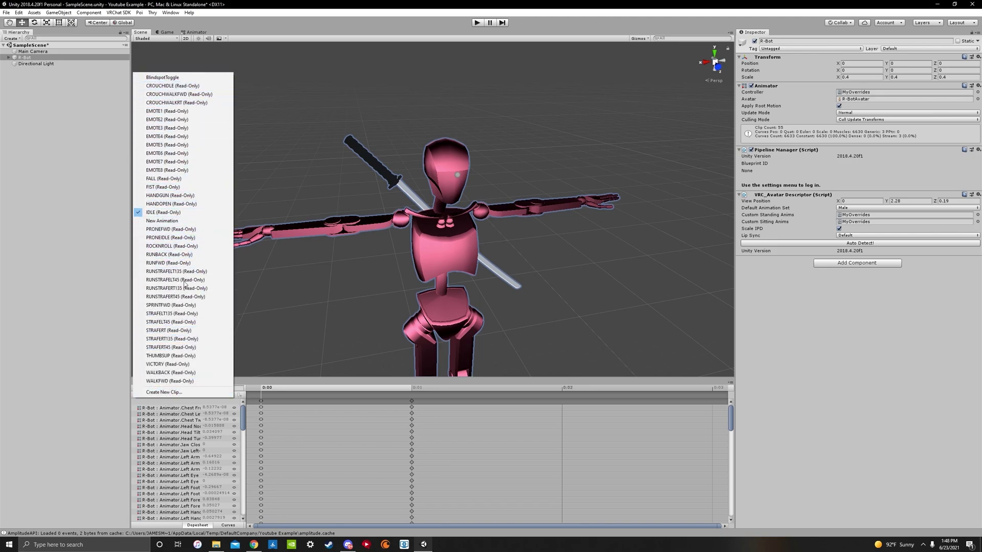
{"action": "left_click", "coordinate": [186, 393]}
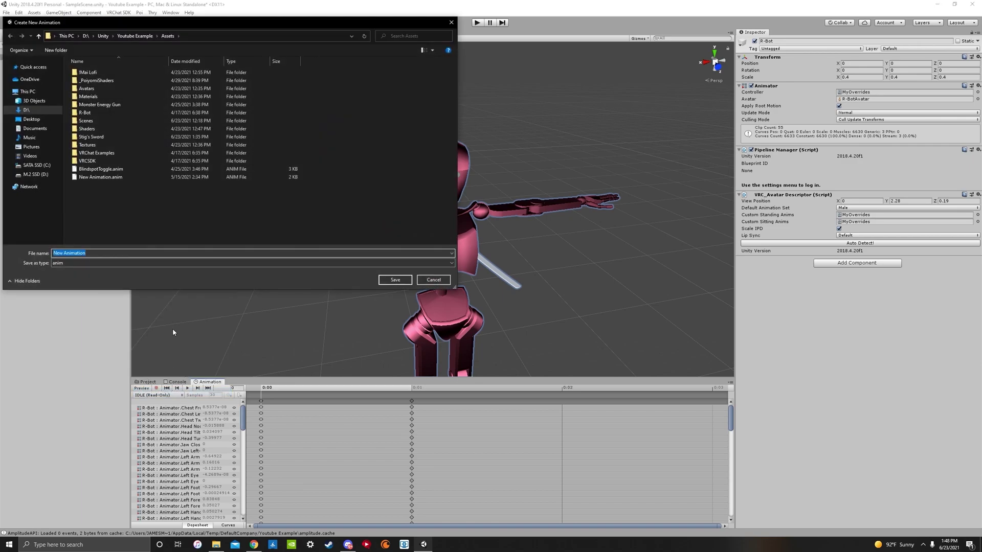
{"action": "type", "text": "Sword Toggle"}
{"action": "key", "text": "Return"}
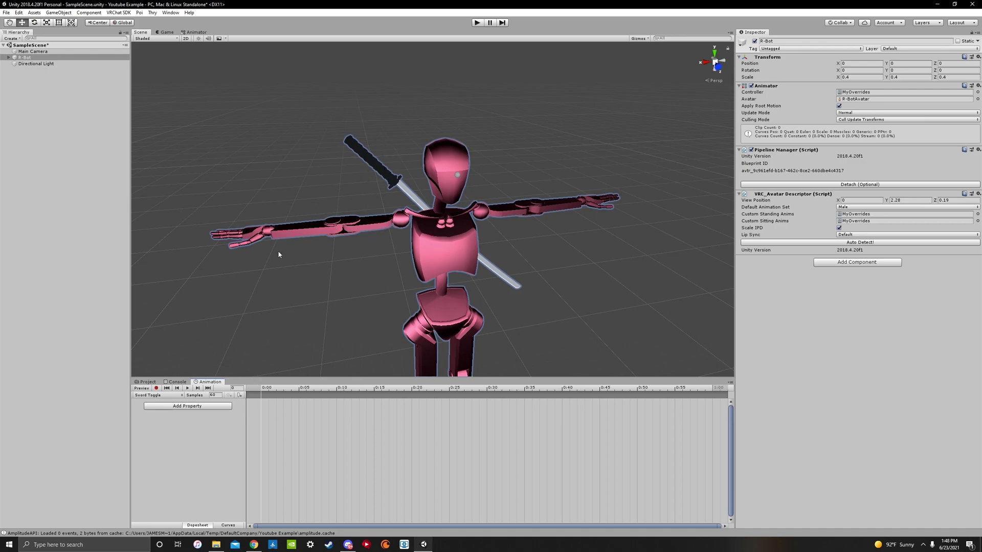
Step: Add the Is Active property of GameObject sword idle, under the skeleton's chest bone, to the Sword Toggle clip
{"action": "left_click", "coordinate": [204, 406]}
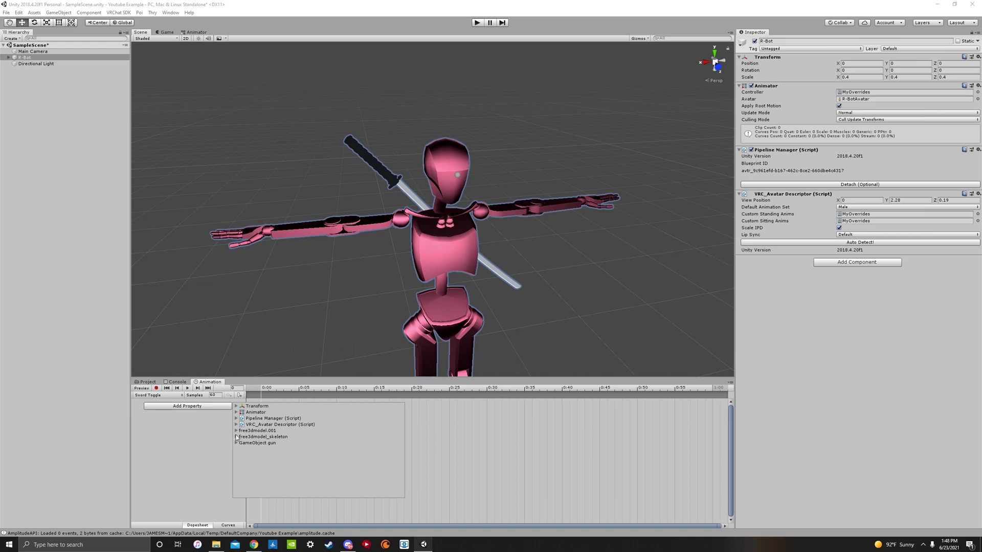
{"action": "left_click", "coordinate": [236, 437]}
{"action": "left_click", "coordinate": [241, 455]}
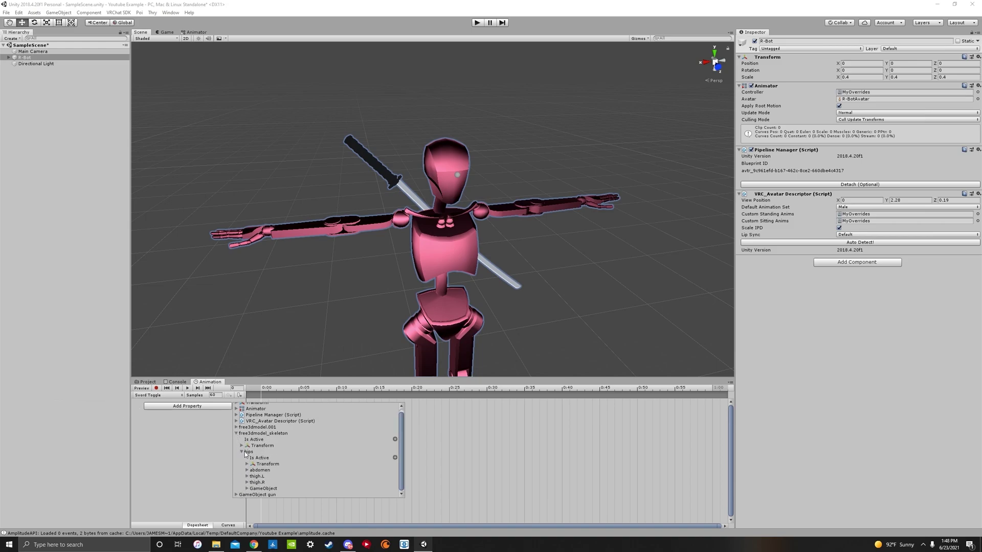
{"action": "left_click", "coordinate": [247, 492]}
{"action": "left_click", "coordinate": [247, 471]}
{"action": "left_click", "coordinate": [247, 471]}
{"action": "scroll", "coordinate": [247, 471], "scroll_direction": "down", "scroll_amount": 1}
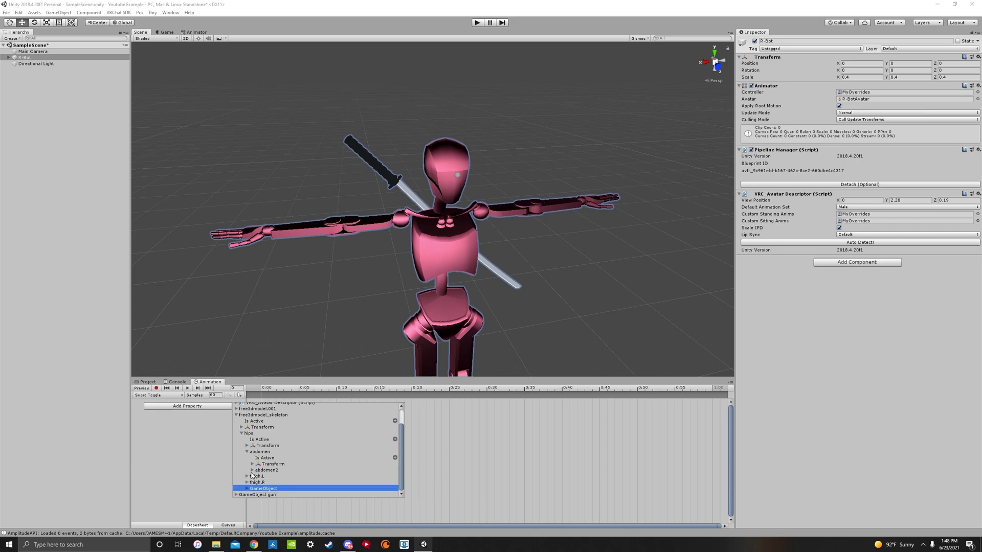
{"action": "left_click", "coordinate": [252, 471]}
{"action": "left_click", "coordinate": [258, 470]}
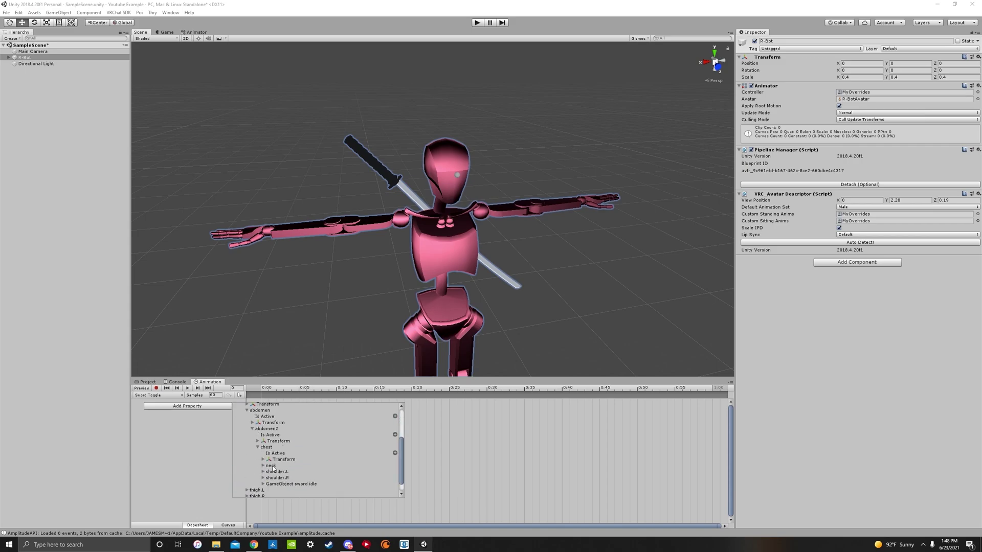
{"action": "left_click", "coordinate": [266, 482]}
{"action": "scroll", "coordinate": [303, 475], "scroll_direction": "down", "scroll_amount": 1}
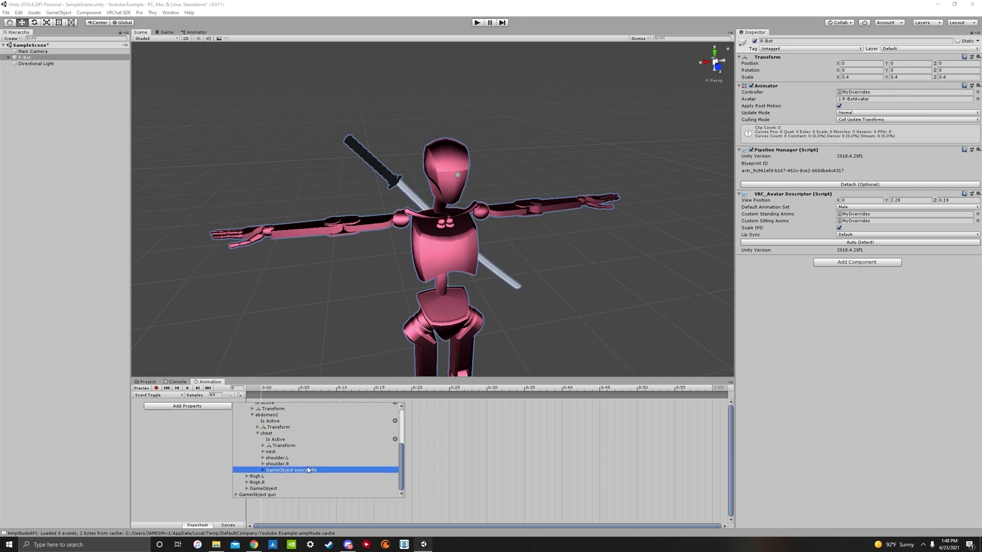
{"action": "left_click", "coordinate": [263, 470]}
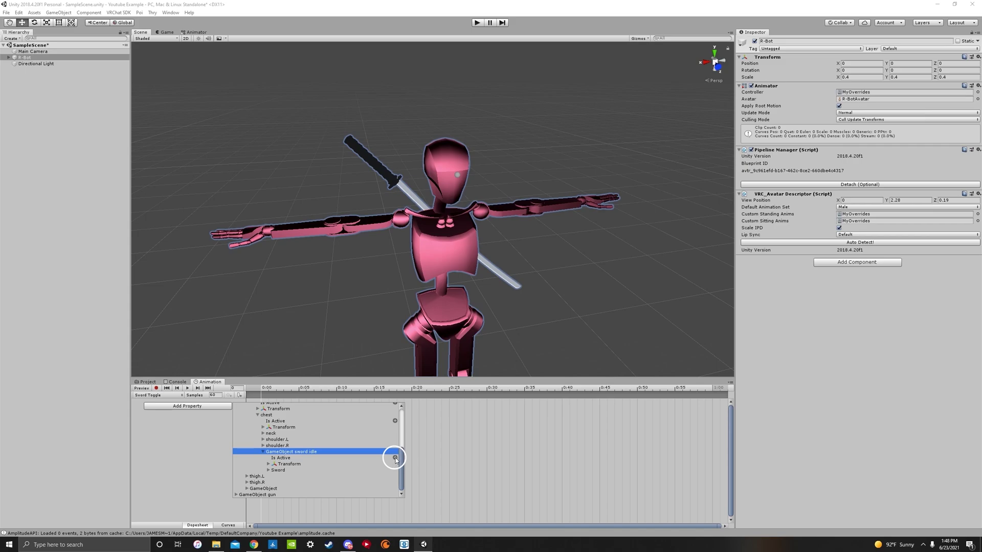
{"action": "left_click", "coordinate": [394, 459]}
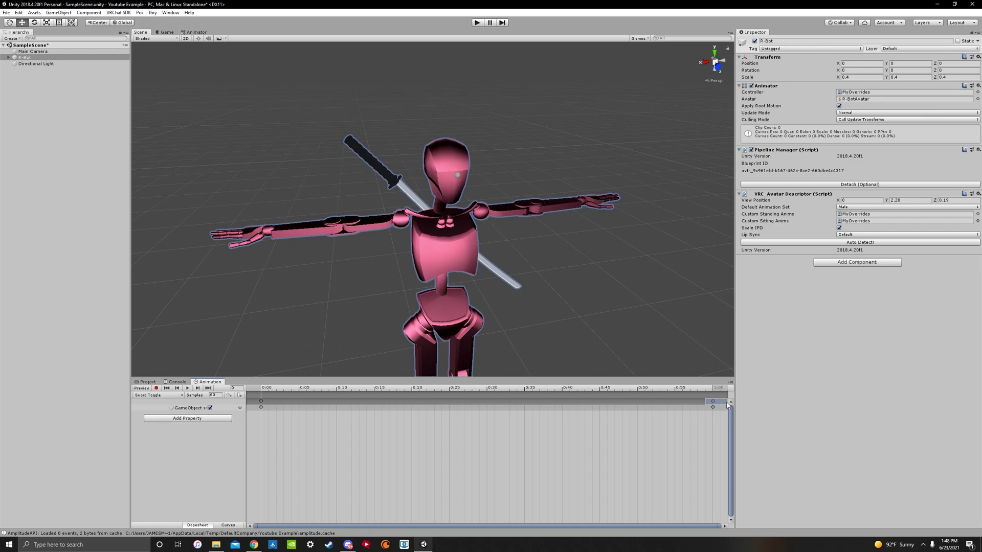
Step: Move the end keyframe of the sword idle property to frame 1 and return to the start of the timeline
{"action": "left_click_drag", "start_coordinate": [713, 407], "coordinate": [272, 410]}
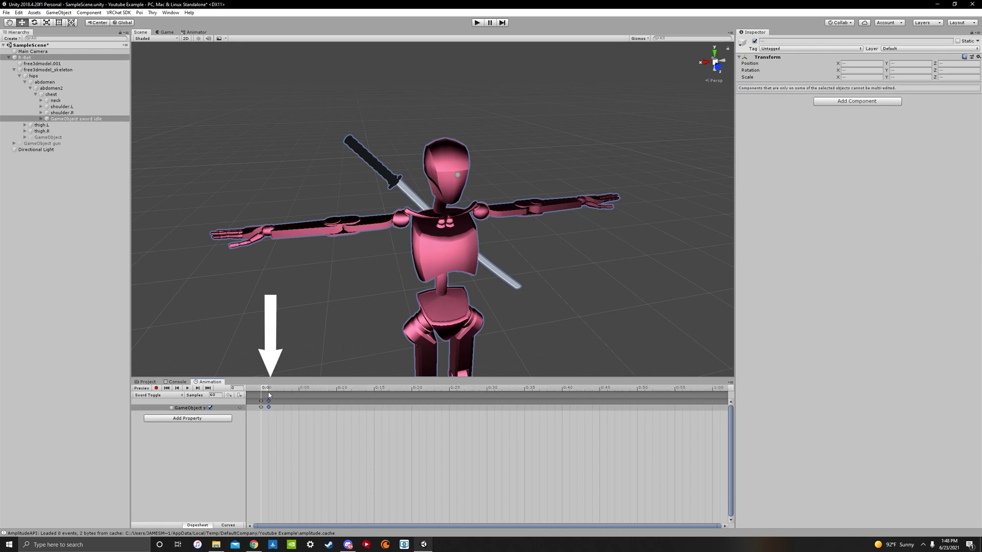
{"action": "left_click", "coordinate": [265, 393]}
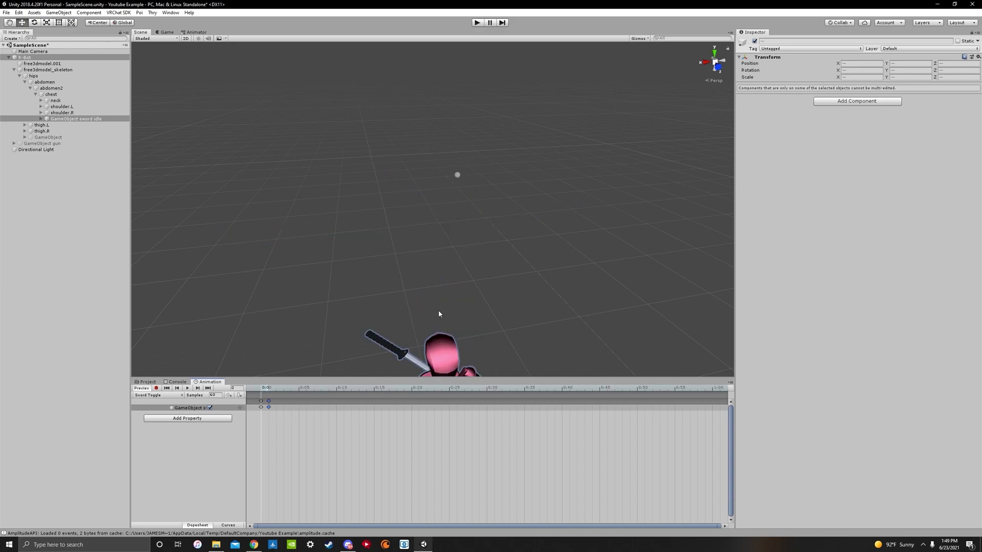
{"action": "left_click_drag", "start_coordinate": [265, 391], "coordinate": [261, 392]}
Step: Turn GameObject sword idle off in both keyframes, at frames 0 and 1
{"action": "left_click", "coordinate": [208, 408]}
{"action": "scroll", "coordinate": [394, 327], "scroll_direction": "down", "scroll_amount": 3}
{"action": "scroll", "coordinate": [394, 327], "scroll_direction": "down", "scroll_amount": 4}
{"action": "right_click_drag", "start_coordinate": [394, 328], "coordinate": [398, 327]}
{"action": "scroll", "coordinate": [399, 327], "scroll_direction": "up", "scroll_amount": 5}
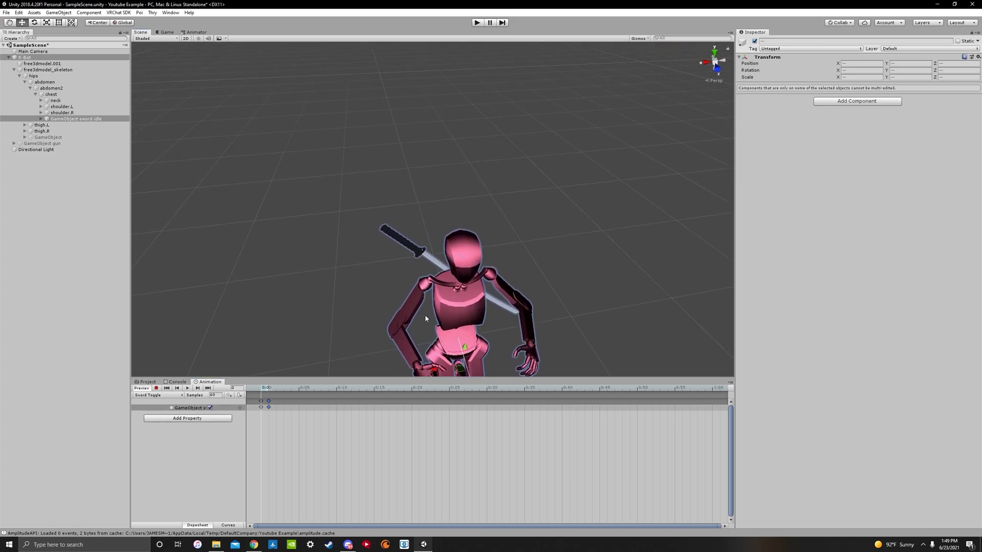
{"action": "left_click", "coordinate": [210, 408]}
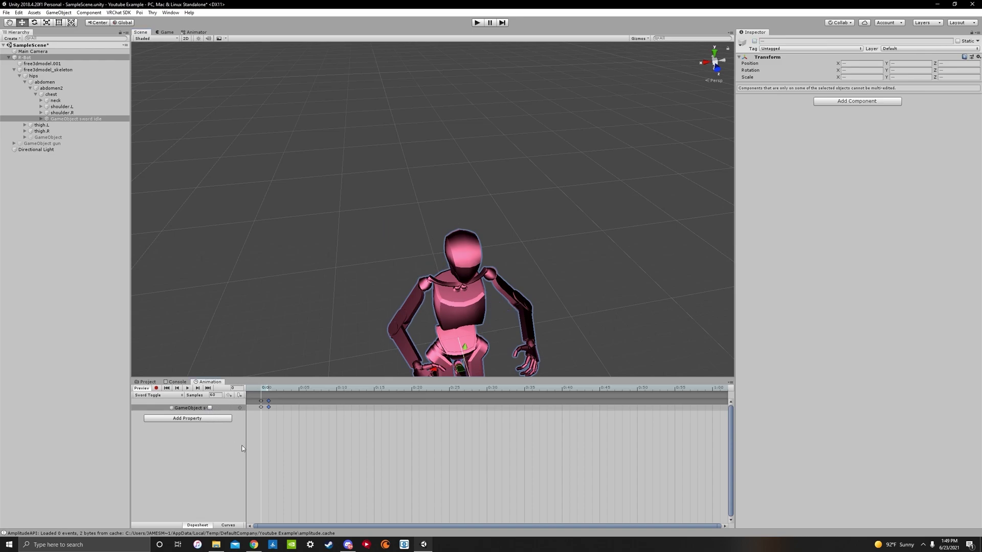
{"action": "left_click", "coordinate": [266, 391]}
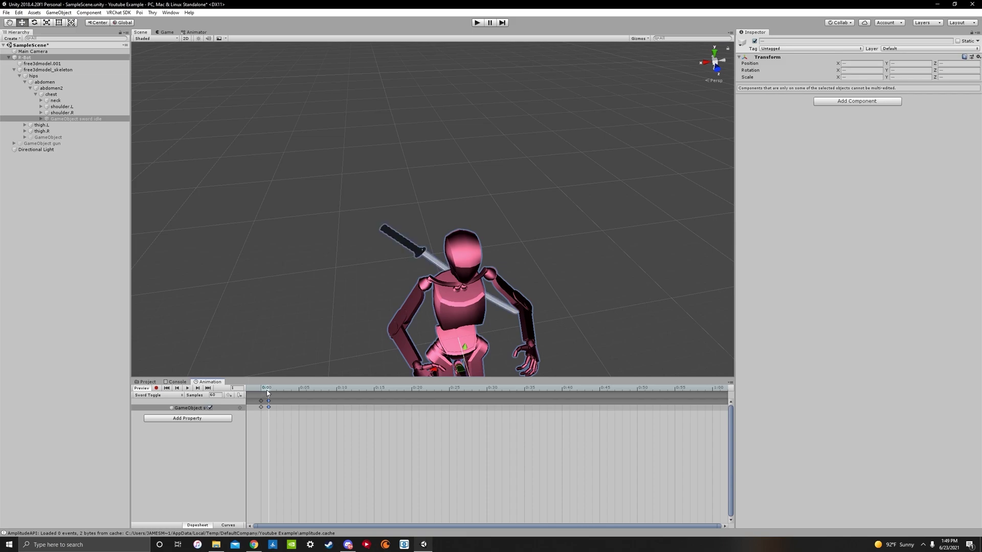
{"action": "left_click", "coordinate": [209, 408]}
{"action": "left_click_drag", "start_coordinate": [271, 386], "coordinate": [267, 395]}
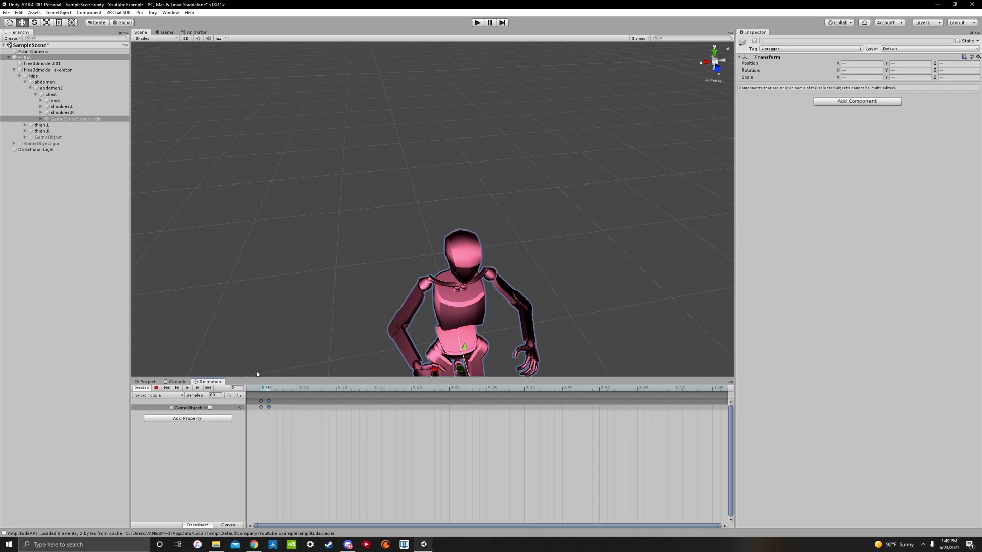
{"action": "left_click_drag", "start_coordinate": [262, 390], "coordinate": [259, 391]}
{"action": "scroll", "coordinate": [389, 279], "scroll_direction": "down", "scroll_amount": 3}
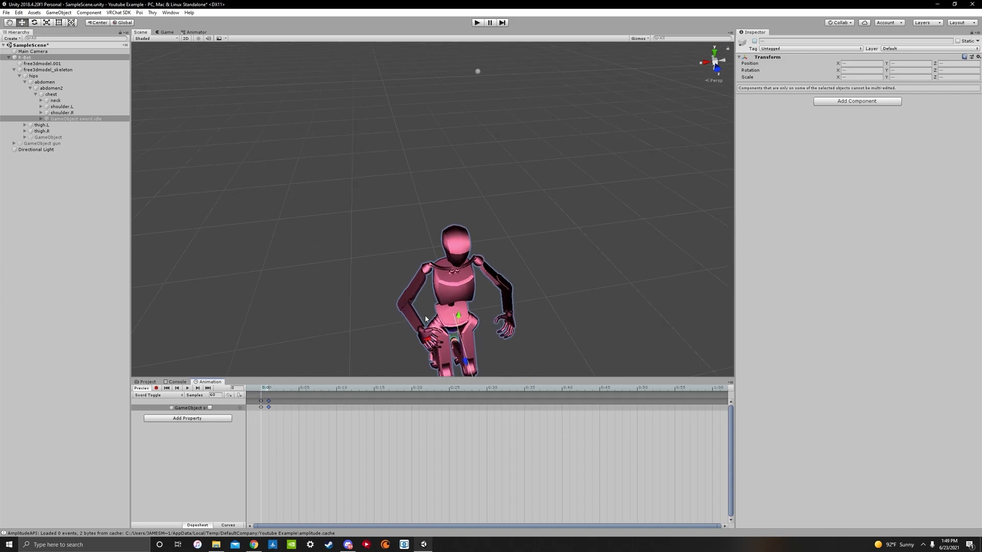
Step: Add the Is Active property of GameObject sword toggle, under the right arm's hand.R bone, to the clip
{"action": "left_click", "coordinate": [208, 420]}
{"action": "left_click", "coordinate": [236, 450]}
{"action": "left_click", "coordinate": [243, 468]}
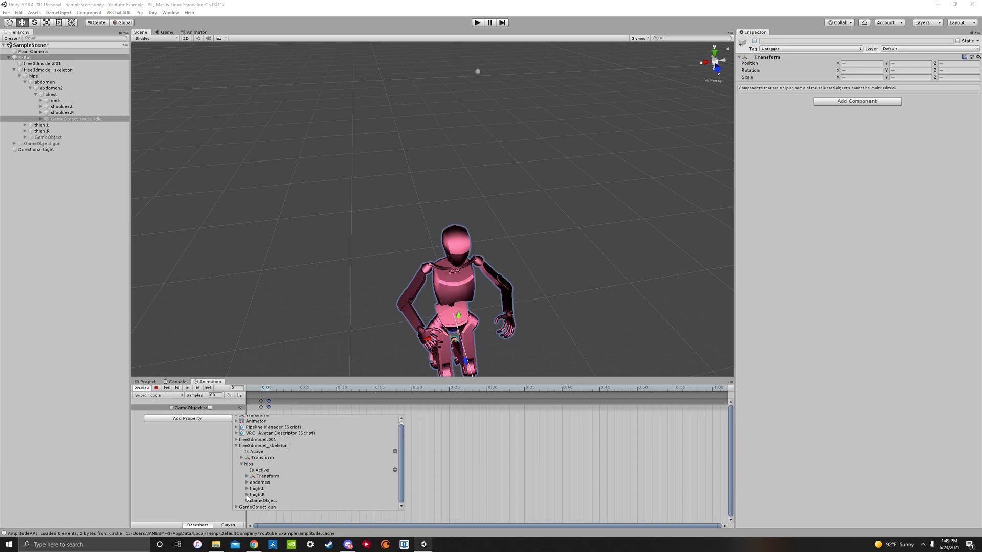
{"action": "left_click", "coordinate": [248, 483]}
{"action": "left_click", "coordinate": [251, 505]}
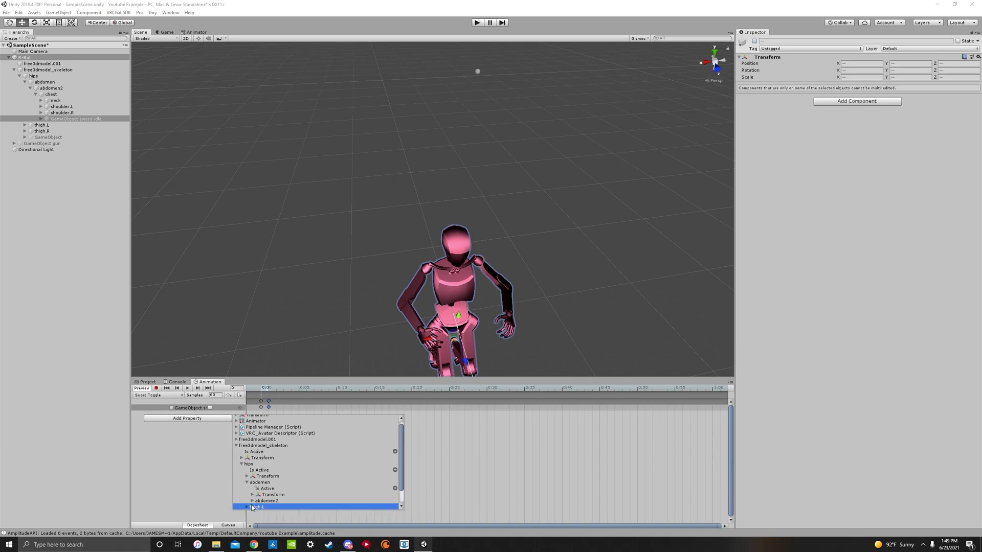
{"action": "left_click", "coordinate": [252, 501]}
{"action": "scroll", "coordinate": [260, 492], "scroll_direction": "down", "scroll_amount": 2}
{"action": "left_click", "coordinate": [257, 482]}
{"action": "scroll", "coordinate": [260, 487], "scroll_direction": "down", "scroll_amount": 2}
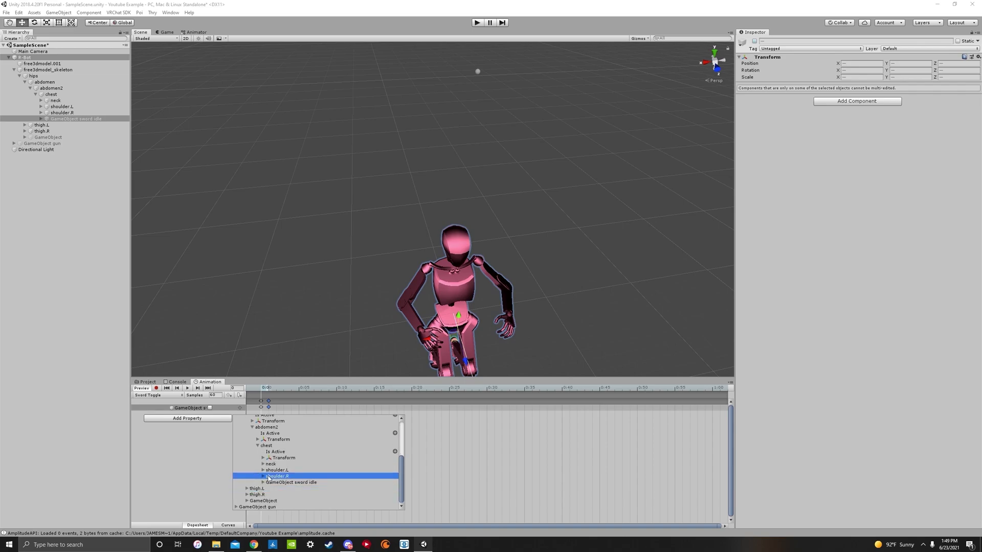
{"action": "left_click", "coordinate": [264, 476]}
{"action": "left_click", "coordinate": [268, 495]}
{"action": "scroll", "coordinate": [271, 491], "scroll_direction": "down", "scroll_amount": 2}
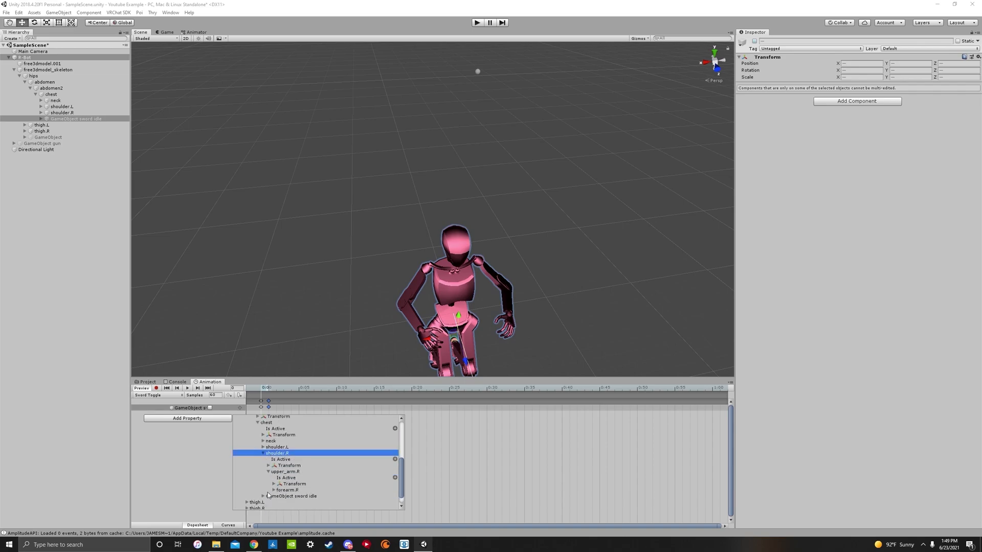
{"action": "left_click", "coordinate": [273, 476]}
{"action": "scroll", "coordinate": [277, 478], "scroll_direction": "down", "scroll_amount": 1}
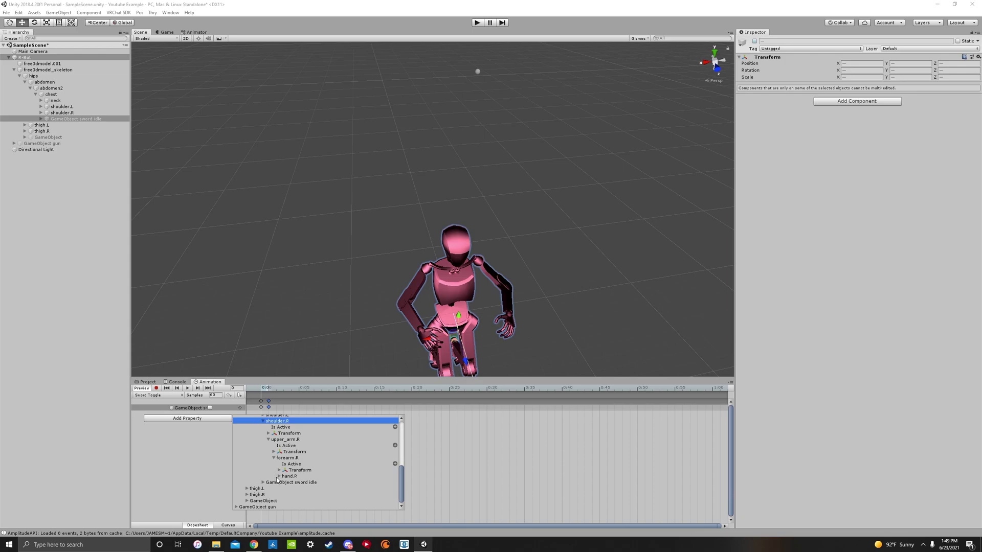
{"action": "left_click", "coordinate": [279, 476]}
{"action": "scroll", "coordinate": [295, 480], "scroll_direction": "down", "scroll_amount": 3}
{"action": "left_click", "coordinate": [303, 480]}
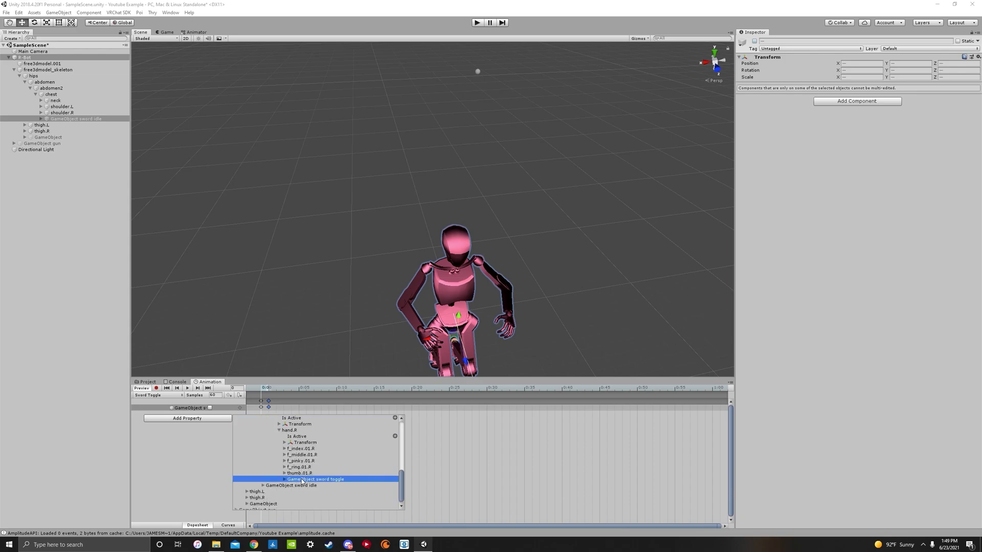
{"action": "left_click", "coordinate": [284, 480]}
{"action": "scroll", "coordinate": [301, 475], "scroll_direction": "down", "scroll_amount": 1}
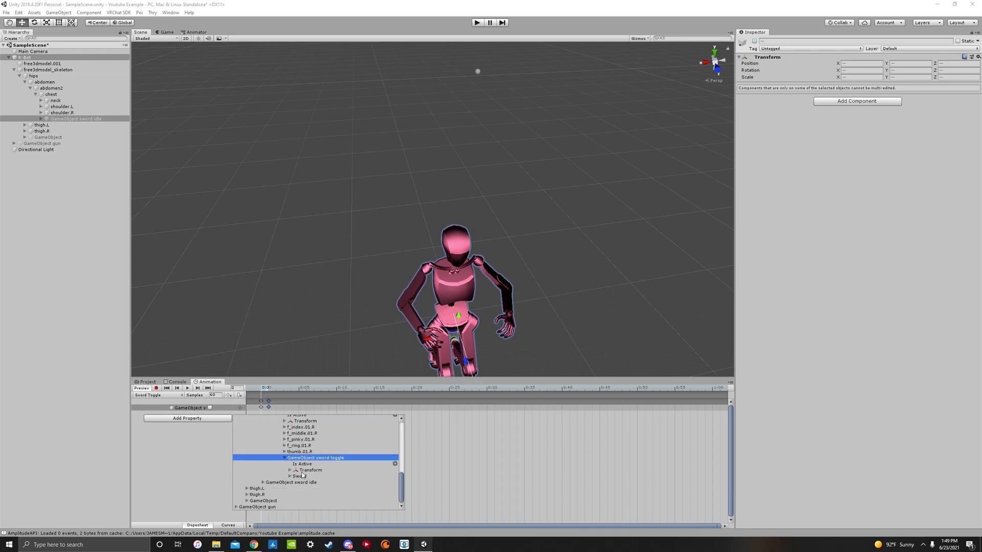
{"action": "left_click", "coordinate": [396, 464]}
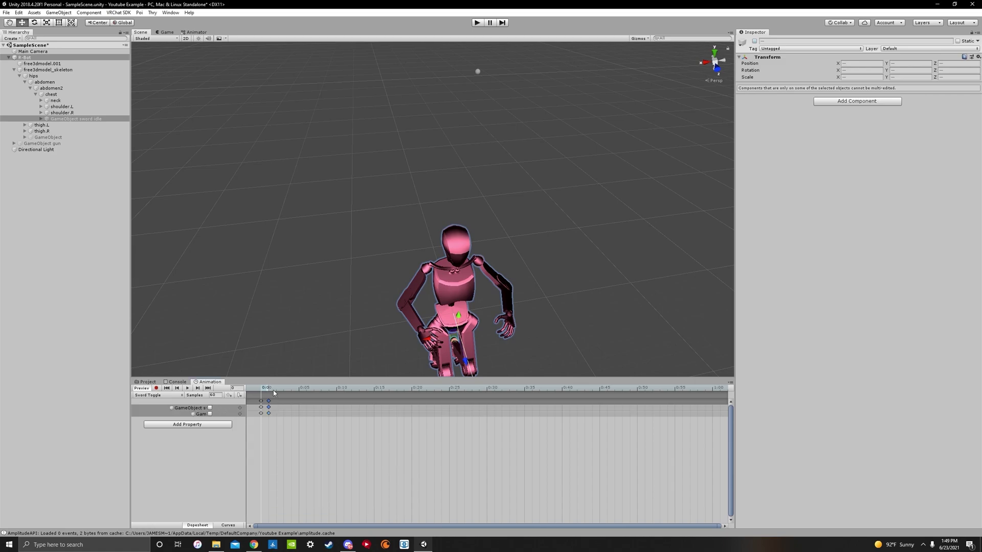
Step: Turn GameObject sword toggle on in the keyframes at frames 0 and 1, keeping sword idle off, and scrub between them to check
{"action": "left_click_drag", "start_coordinate": [263, 390], "coordinate": [258, 393]}
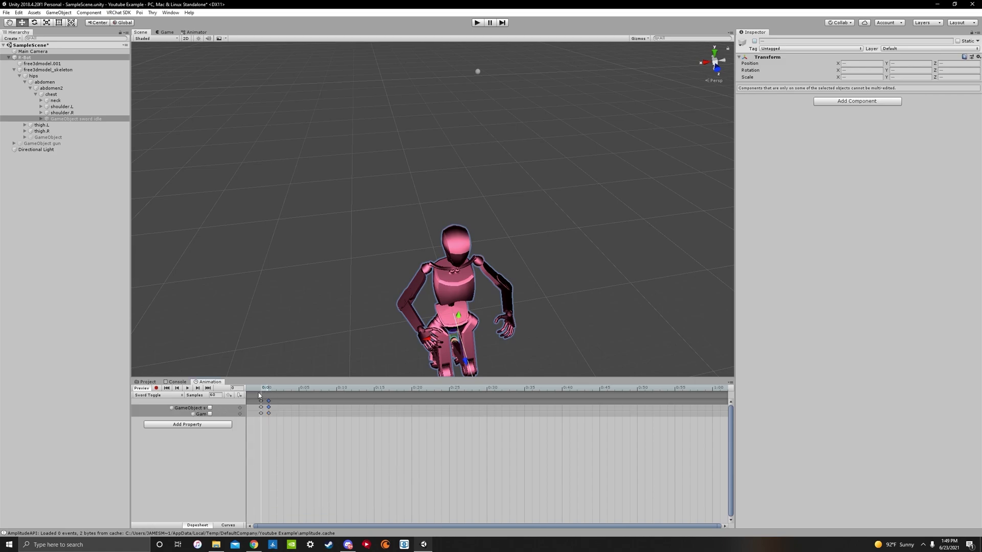
{"action": "left_click", "coordinate": [210, 407]}
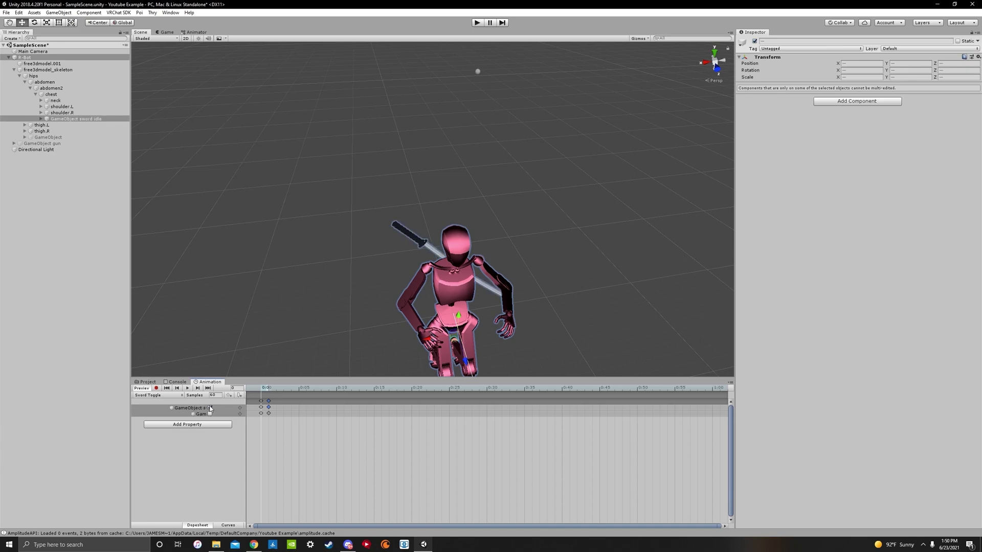
{"action": "left_click", "coordinate": [210, 408]}
{"action": "left_click", "coordinate": [210, 414]}
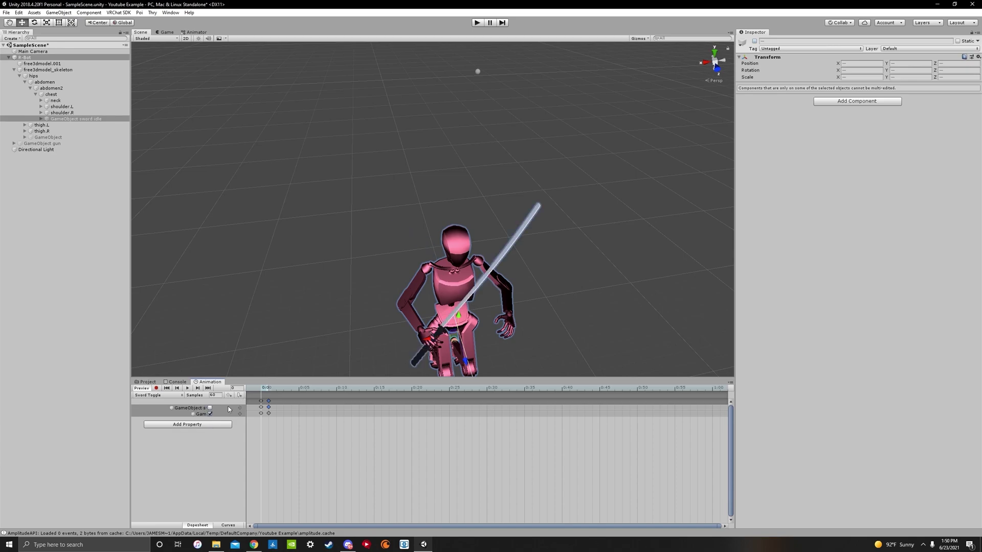
{"action": "left_click_drag", "start_coordinate": [254, 397], "coordinate": [264, 389]}
{"action": "left_click", "coordinate": [268, 389]}
{"action": "left_click", "coordinate": [210, 414]}
{"action": "left_click", "coordinate": [263, 389]}
{"action": "left_click", "coordinate": [268, 389]}
{"action": "left_click", "coordinate": [265, 391]}
{"action": "left_click_drag", "start_coordinate": [260, 399], "coordinate": [261, 401]}
Step: Switch the displayed animation clip from Sword Toggle to IDLE so the avatar leaves the toggle pose
{"action": "left_click", "coordinate": [162, 396]}
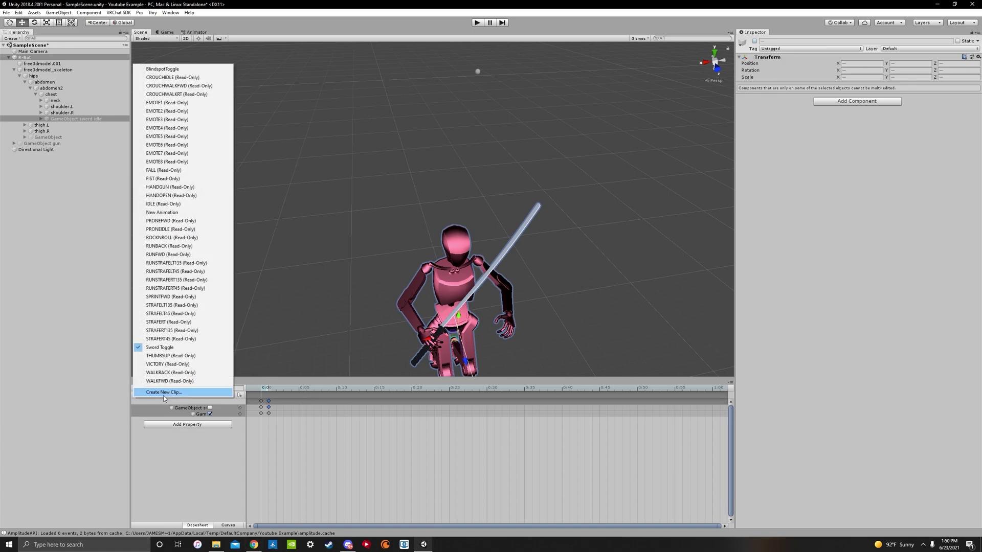
{"action": "left_click", "coordinate": [178, 206]}
{"action": "right_click_drag", "start_coordinate": [370, 206], "coordinate": [385, 192]}
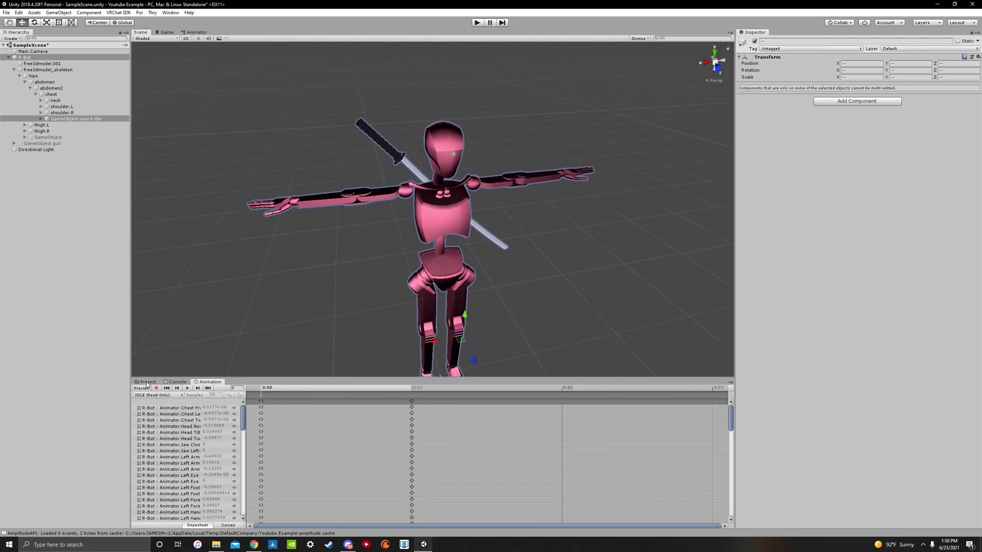
Step: Show the project assets again and select GameObject sword idle under R-Bot's chest bone
{"action": "left_click", "coordinate": [148, 383]}
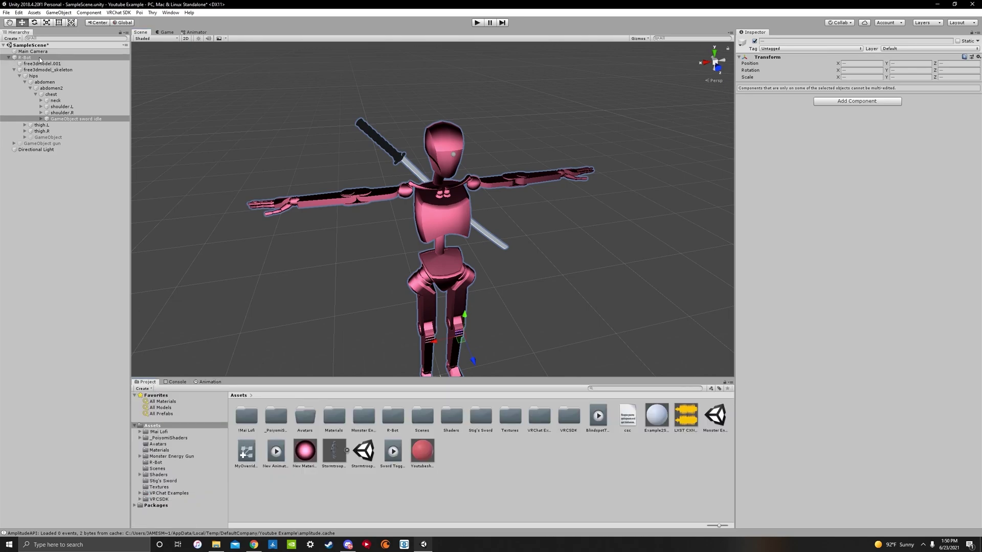
{"action": "left_click", "coordinate": [11, 57]}
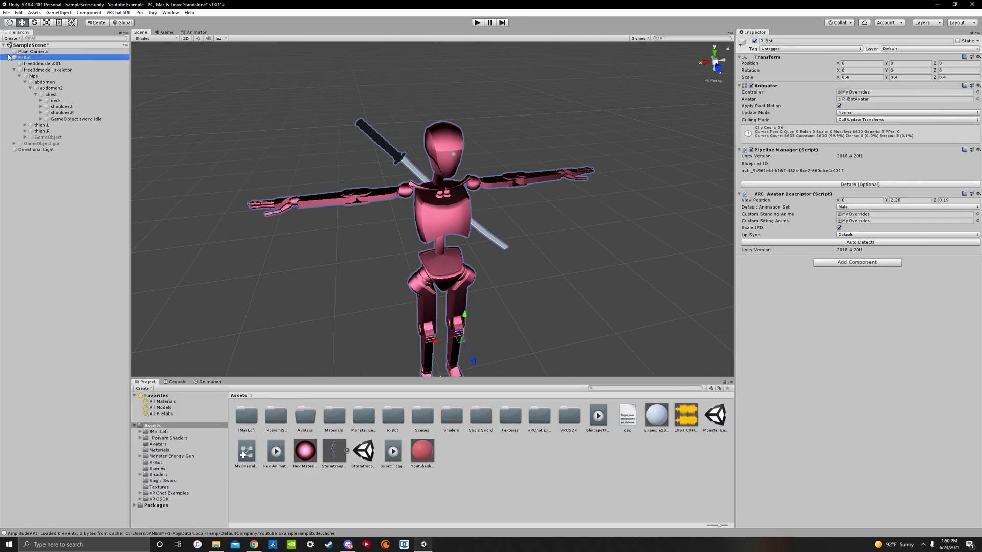
{"action": "left_click", "coordinate": [74, 120]}
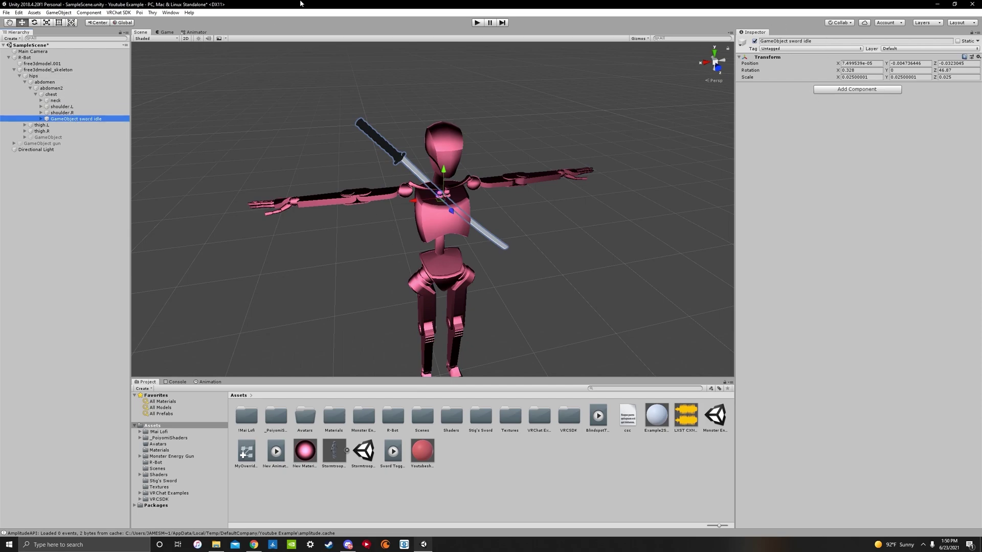
Step: Collapse R-Bot's object tree in the hierarchy and clear the selection
{"action": "left_click", "coordinate": [12, 58]}
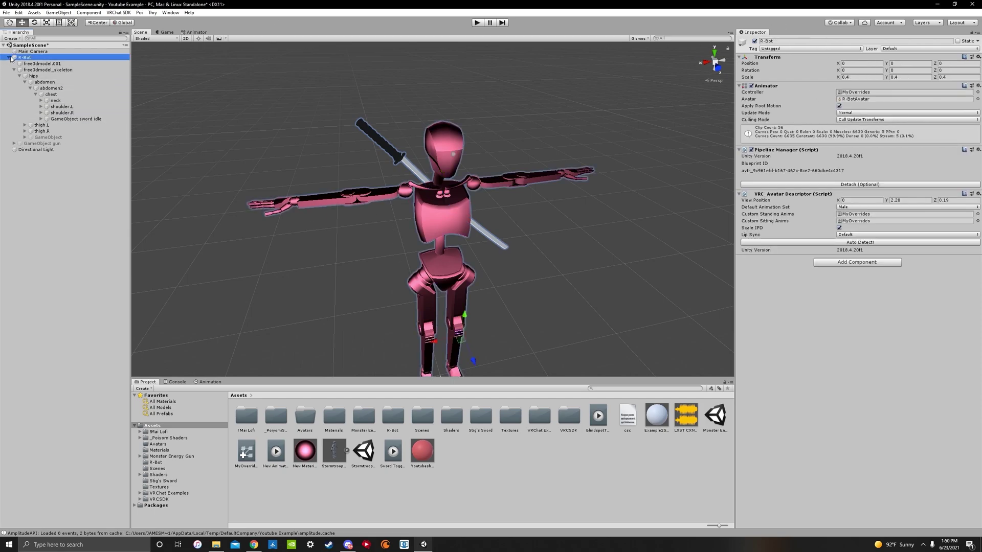
{"action": "left_click", "coordinate": [9, 57]}
{"action": "left_click", "coordinate": [63, 96]}
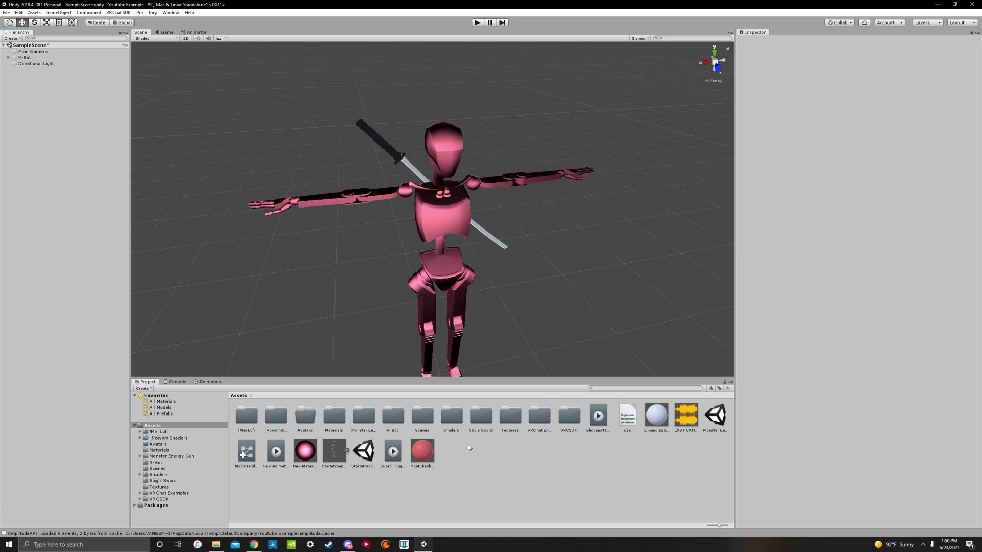
Step: Assign the Sword Toggle animation clip to the FIST gesture in the MyOverrides override controller
{"action": "left_click", "coordinate": [246, 463]}
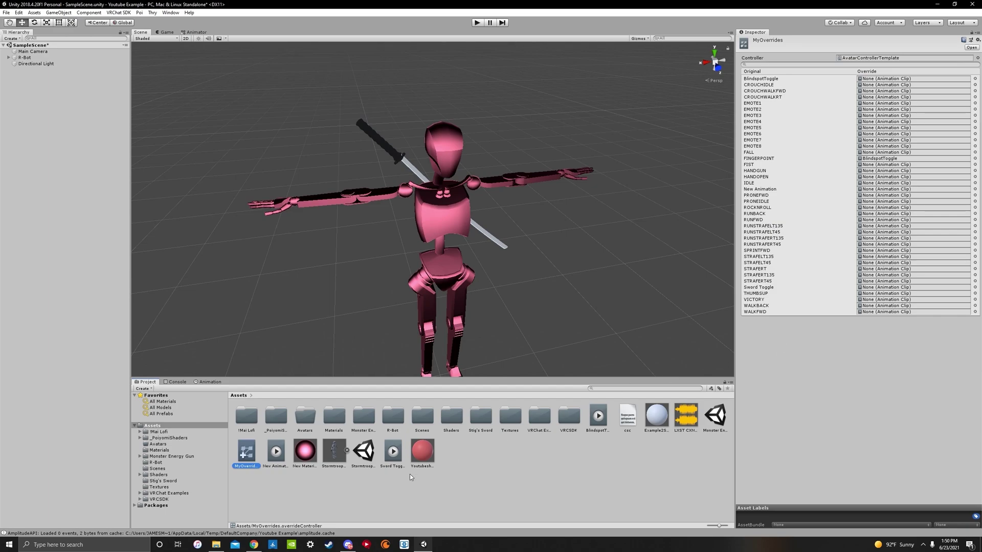
{"action": "left_click_drag", "start_coordinate": [394, 455], "coordinate": [395, 456]}
{"action": "left_click", "coordinate": [394, 467]}
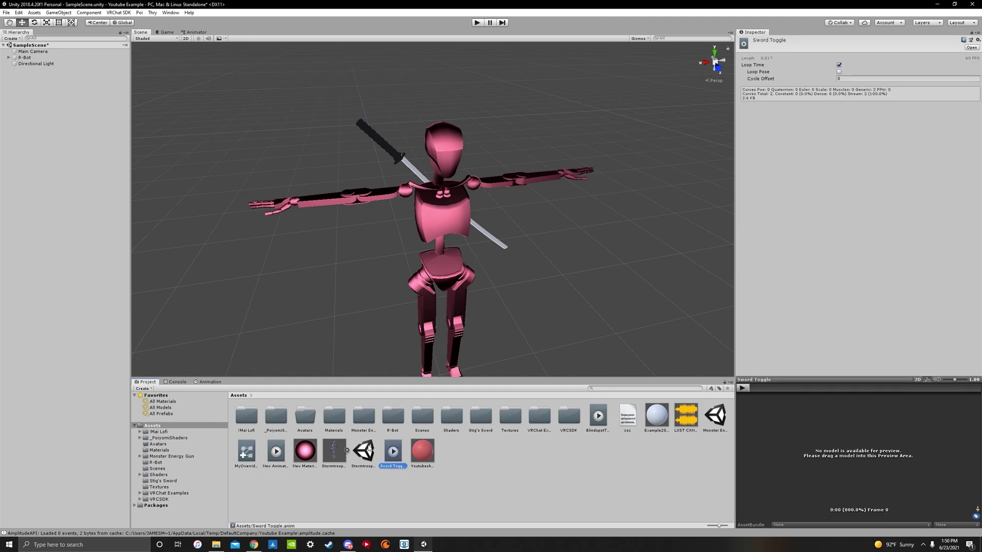
{"action": "left_click", "coordinate": [250, 461]}
{"action": "left_click_drag", "start_coordinate": [393, 453], "coordinate": [870, 171]}
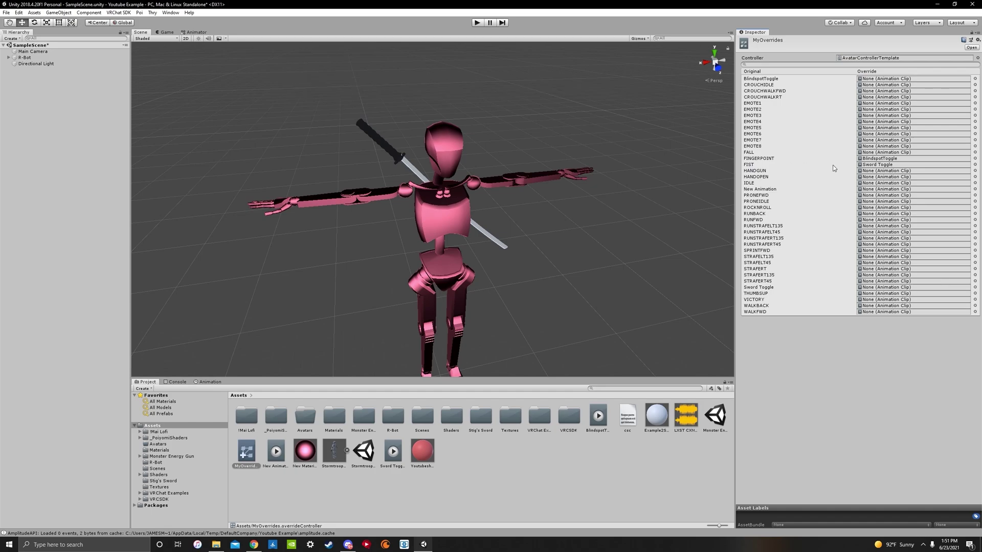
Step: Save SampleScene with the finished sword setup and check the avatar in the scene view
{"action": "left_click", "coordinate": [7, 12]}
{"action": "left_click", "coordinate": [20, 45]}
{"action": "scroll", "coordinate": [403, 145], "scroll_direction": "down", "scroll_amount": 2}
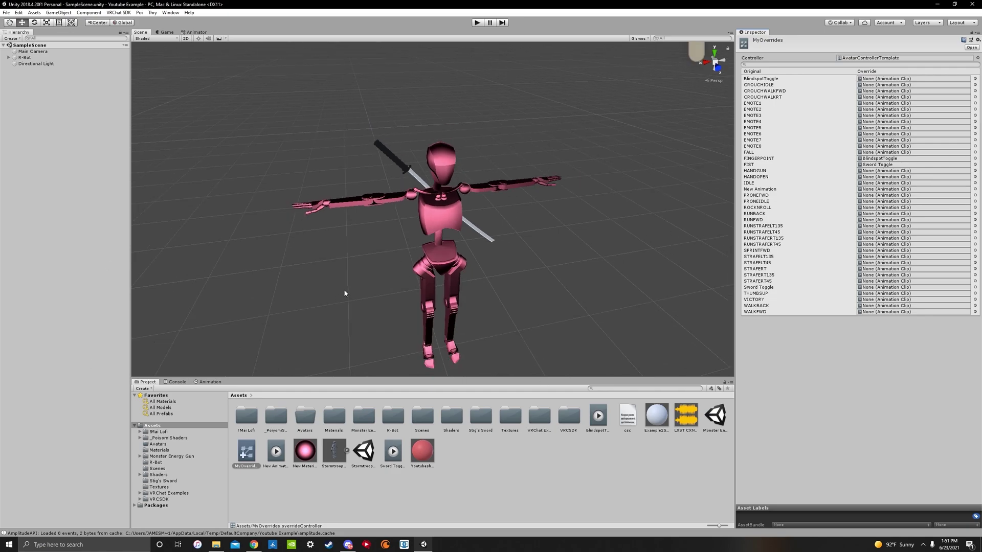
{"action": "scroll", "coordinate": [423, 250], "scroll_direction": "up", "scroll_amount": 5}
{"action": "scroll", "coordinate": [389, 216], "scroll_direction": "down", "scroll_amount": 5}
{"action": "scroll", "coordinate": [396, 184], "scroll_direction": "up", "scroll_amount": 3}
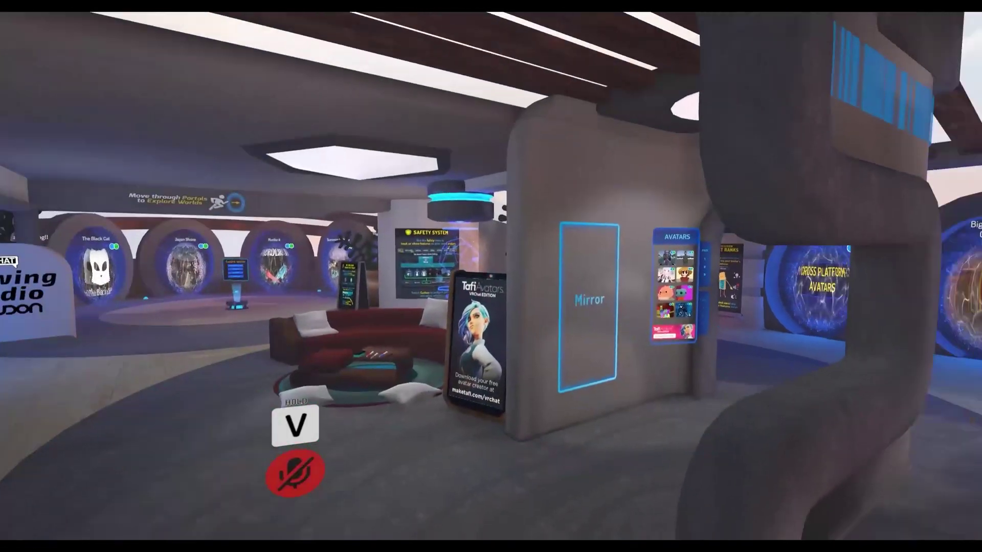
{"action": "key", "text": "s"}
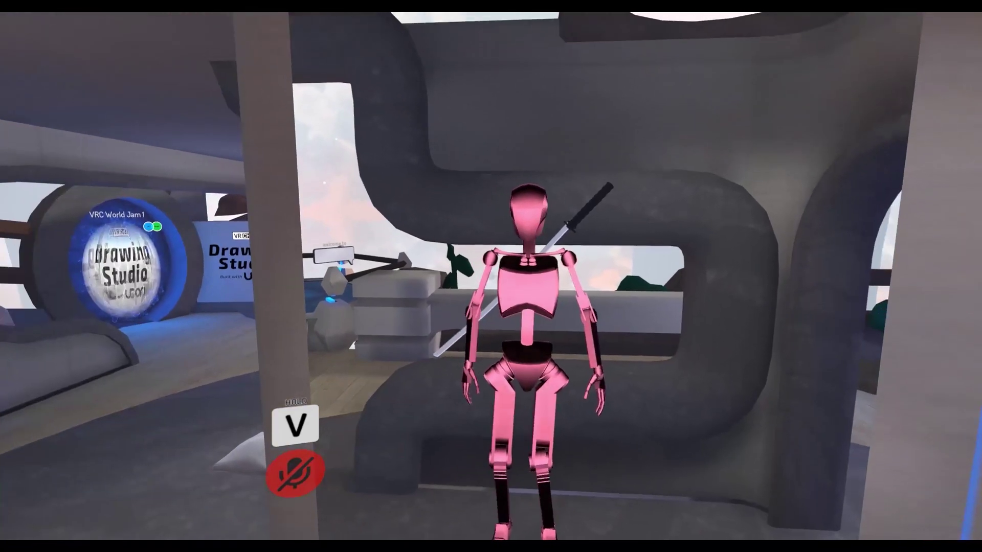
{"action": "key", "text": "w"}
{"action": "key", "text": "s"}
{"action": "key", "text": "w"}
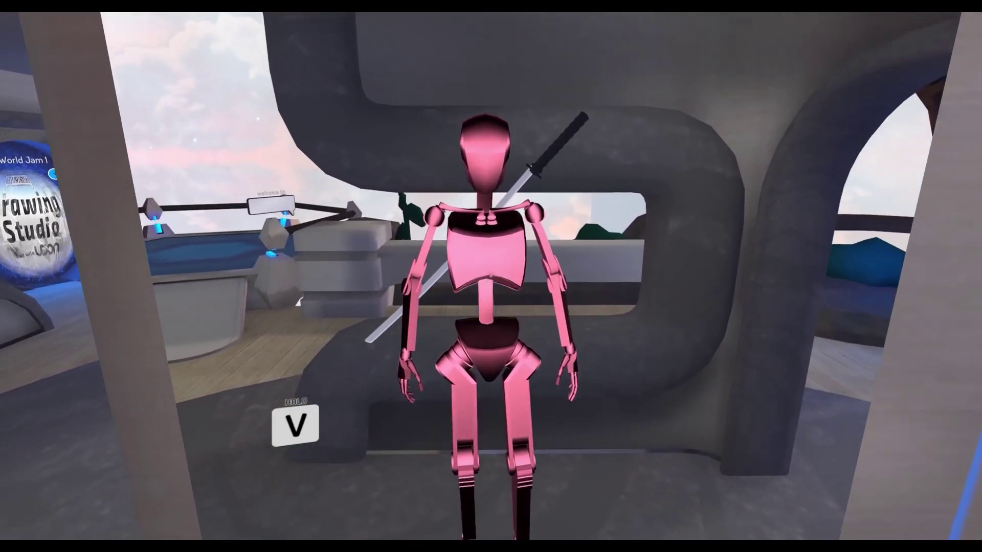
{"action": "key", "text": "s"}
{"action": "key", "text": "w"}
{"action": "key", "text": "v"}
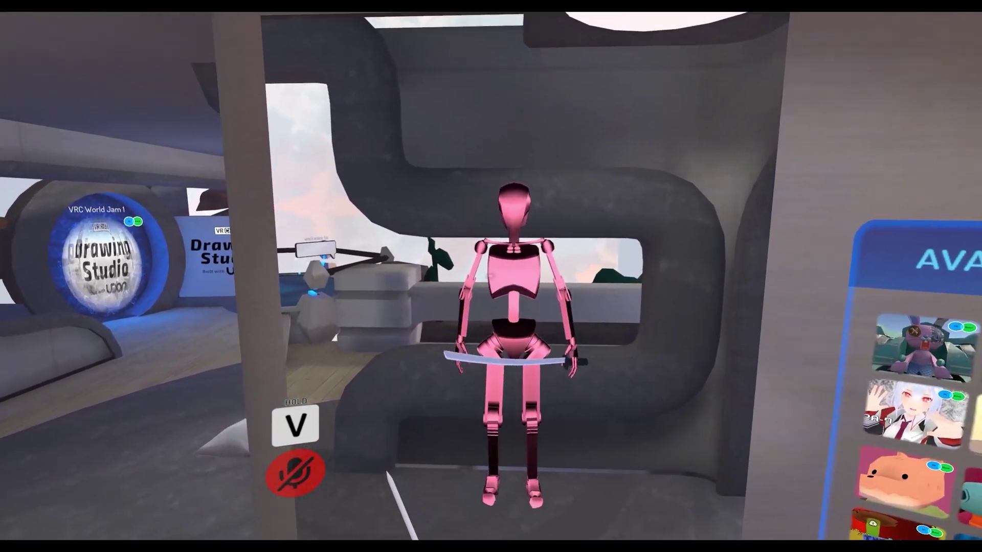
{"action": "key", "text": "s"}
{"action": "key", "text": "w"}
{"action": "key", "text": "c"}
{"action": "key", "text": "c"}
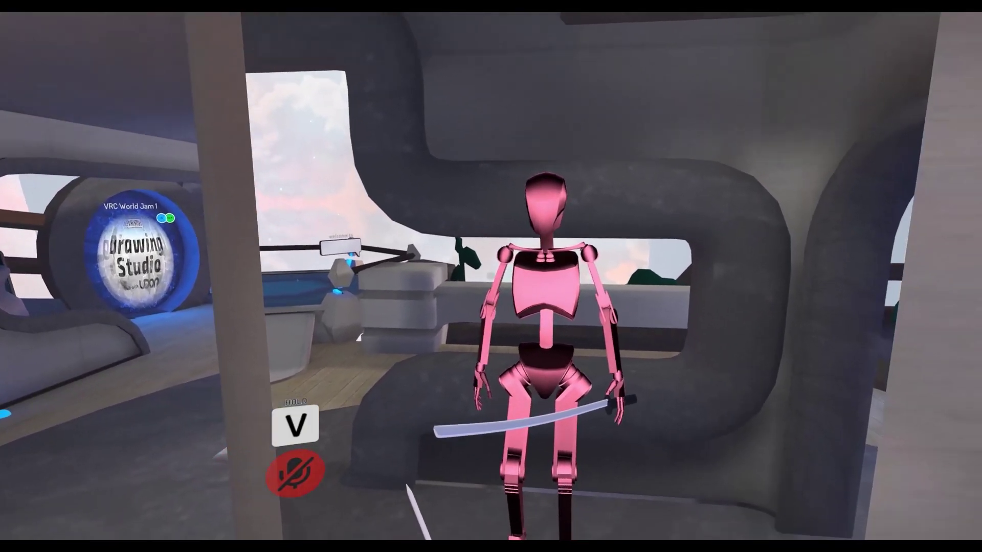
{"action": "key", "text": "w"}
{"action": "key", "text": "s"}
{"action": "key", "text": "w"}
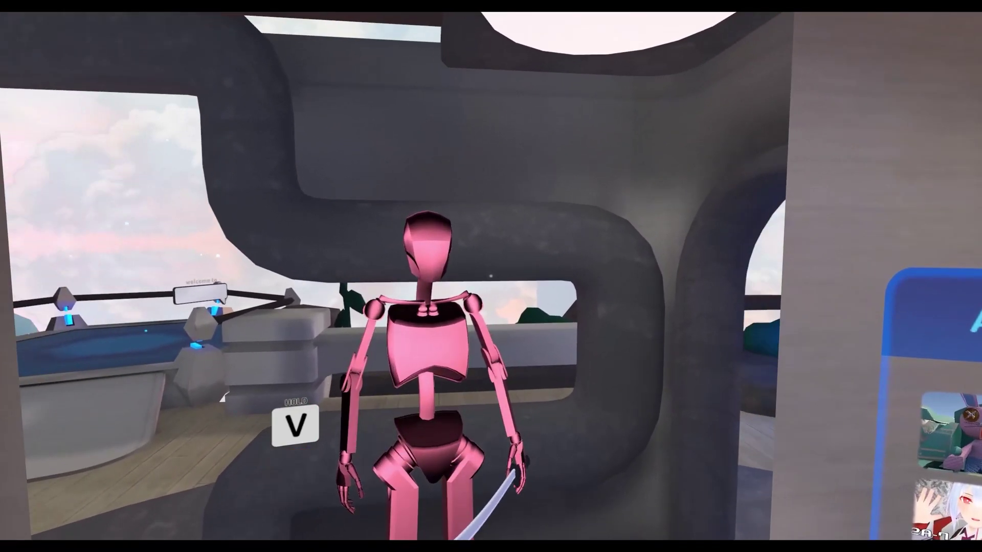
{"action": "key", "text": "v"}
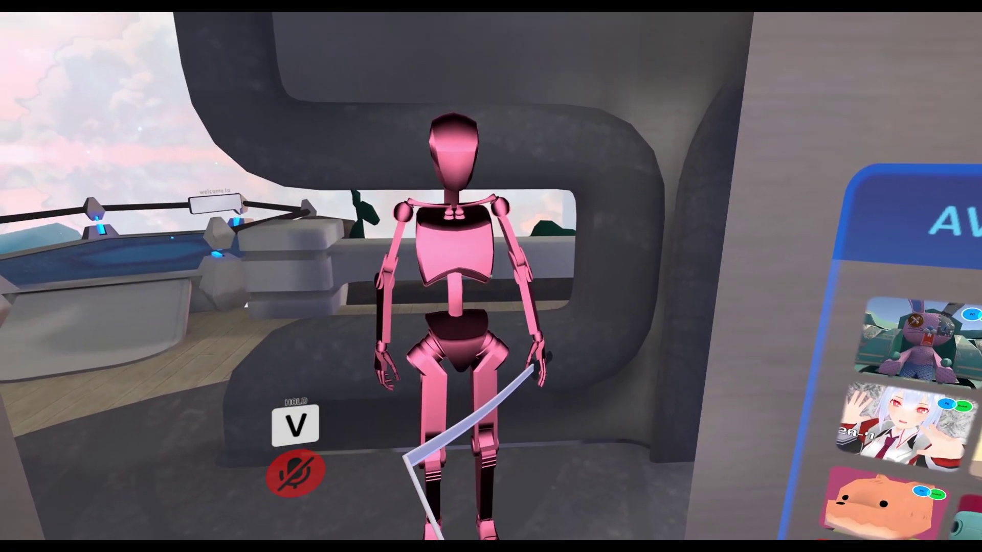
{"action": "key", "text": "v"}
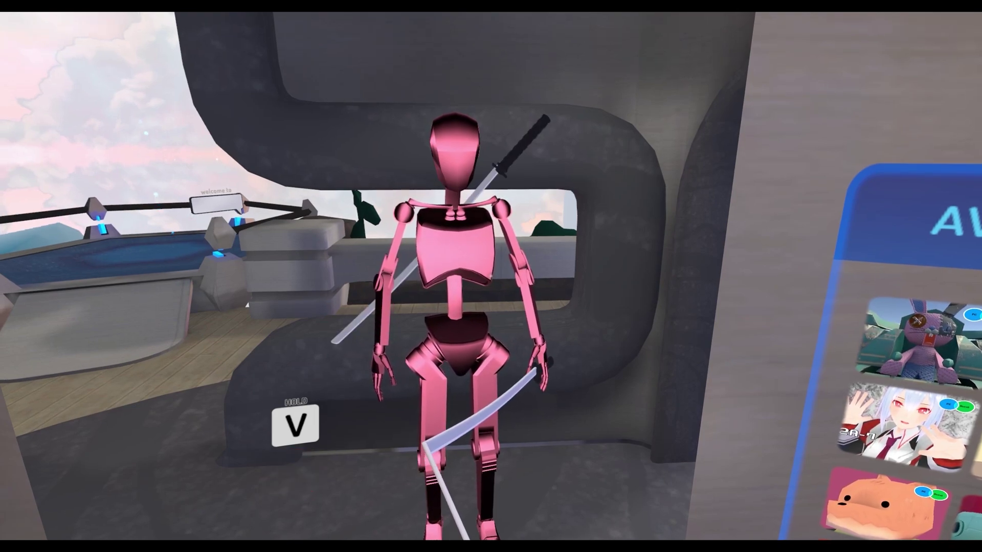
{"action": "key", "text": "v"}
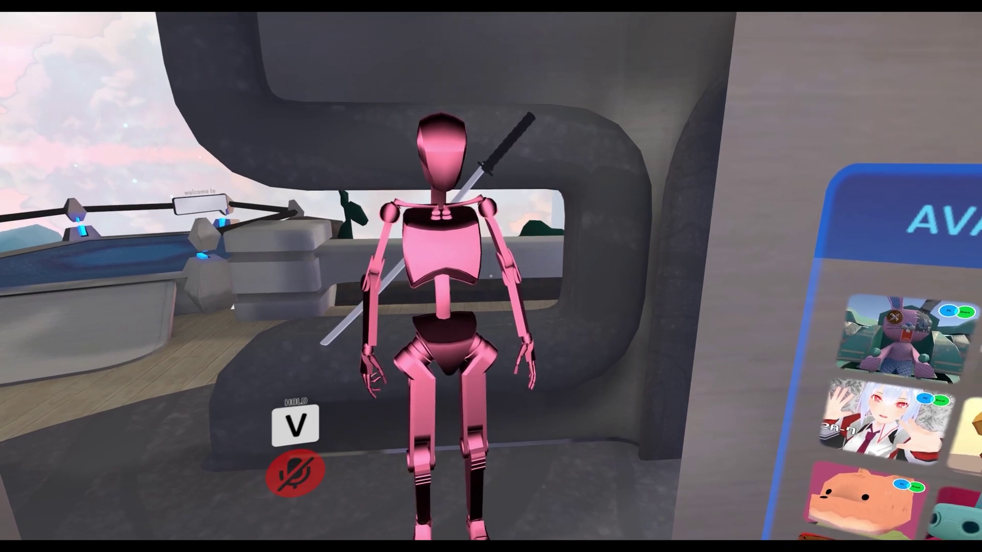
{"action": "key", "text": "v"}
{"action": "key", "text": "v"}
{"action": "key", "text": "v"}
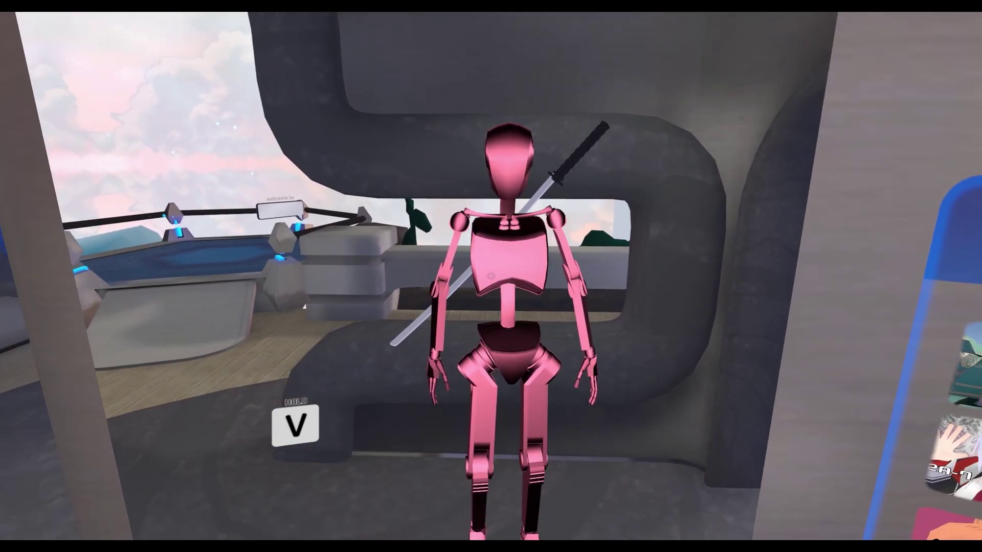
{"action": "key", "text": "v"}
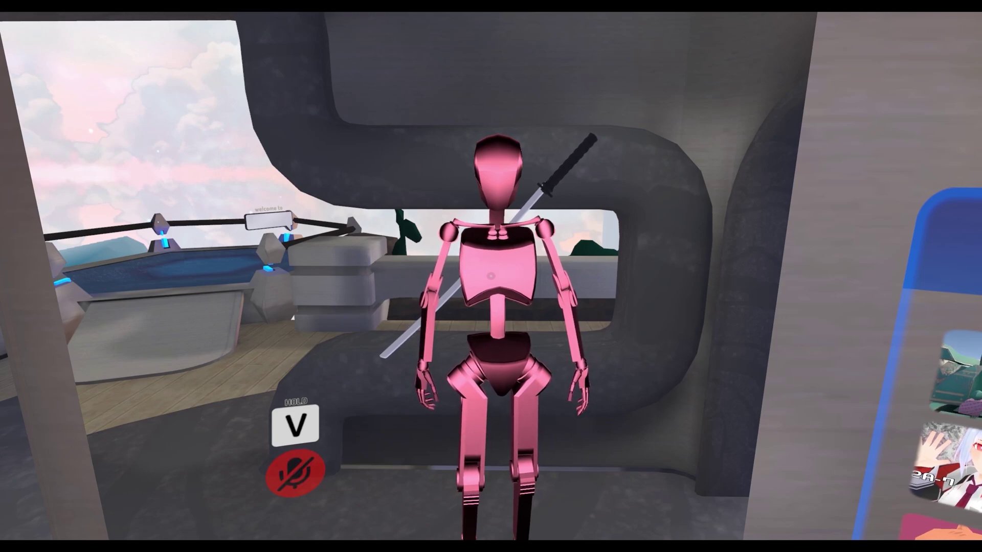
{"action": "key", "text": "v"}
{"action": "key", "text": "v"}
{"action": "key", "text": "v"}
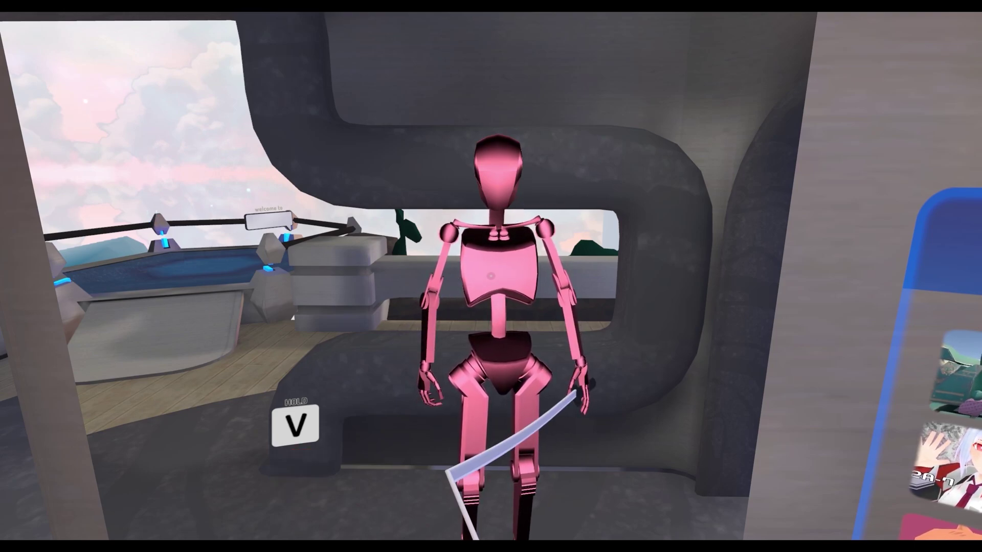
{"action": "key", "text": "v"}
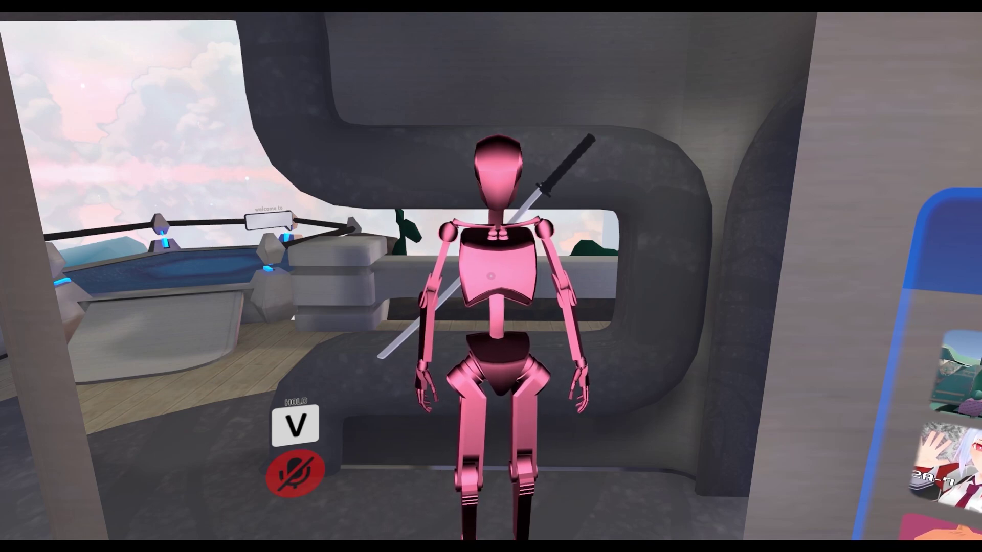
{"action": "key", "text": "v"}
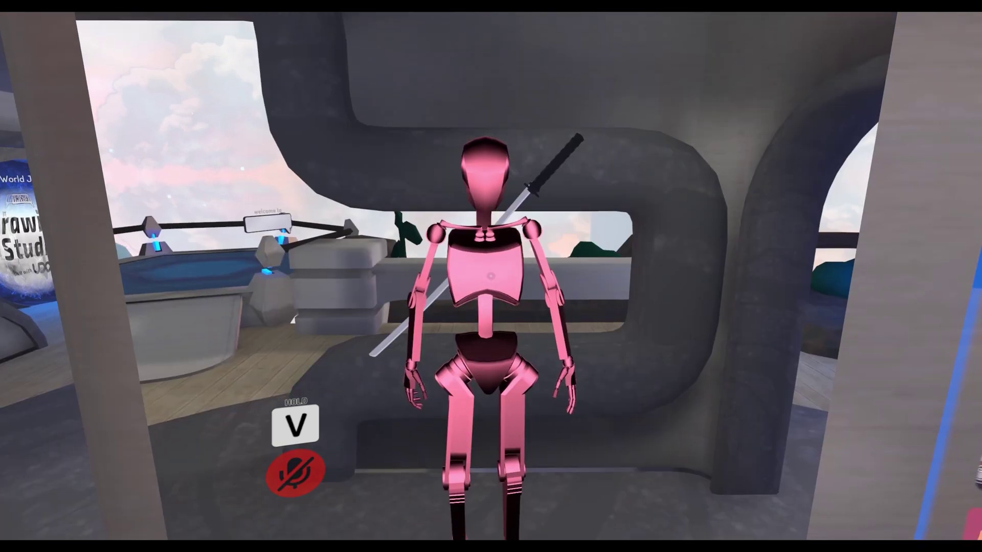
{"action": "key", "text": "v"}
{"action": "key", "text": "v"}
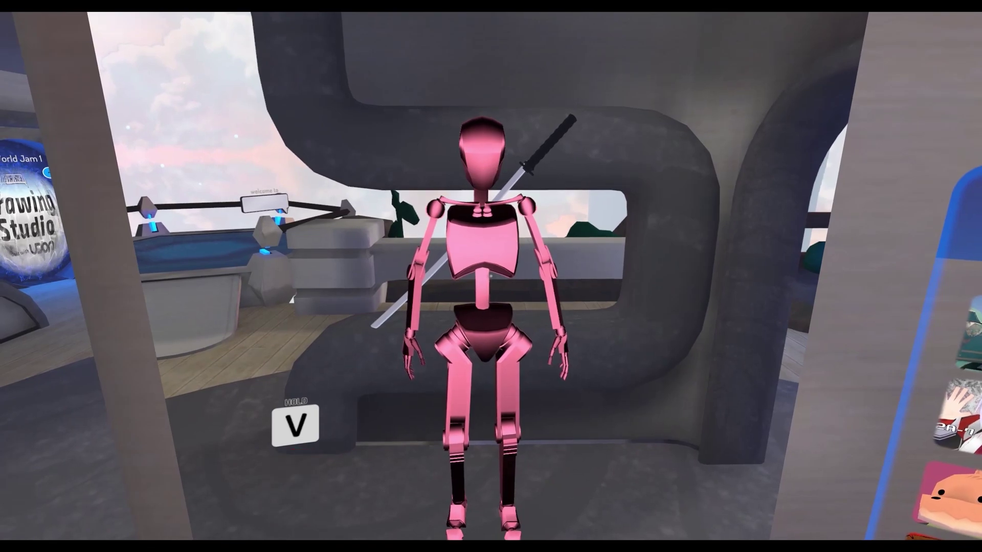
{"action": "key", "text": "v"}
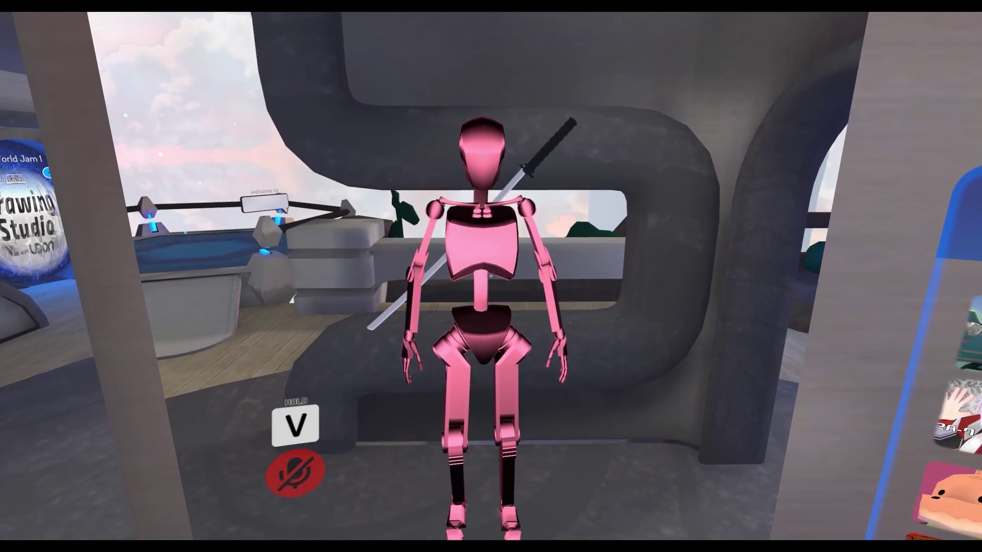